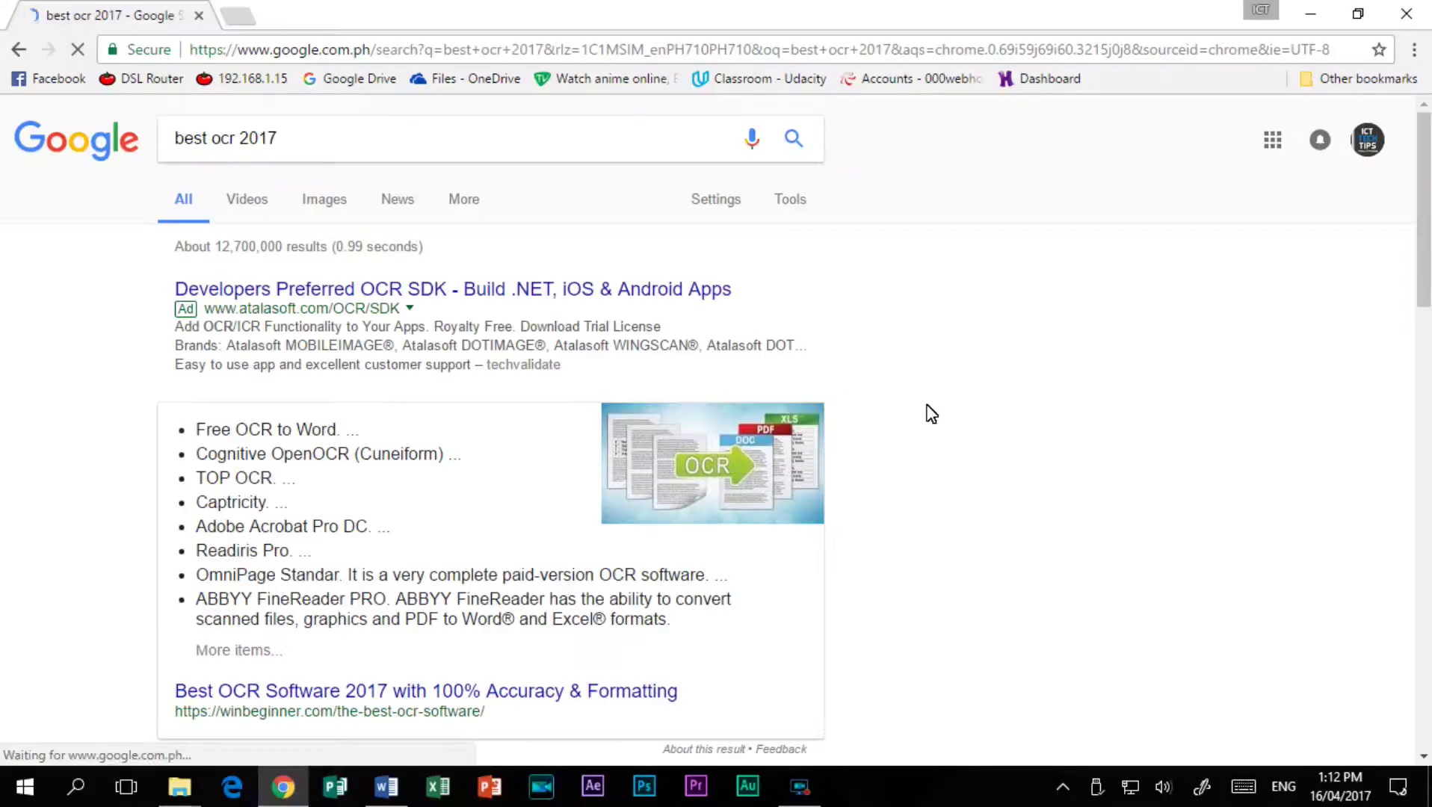
pyautogui.scroll(-1, 927, 424)
pyautogui.scroll(-2, 912, 428)
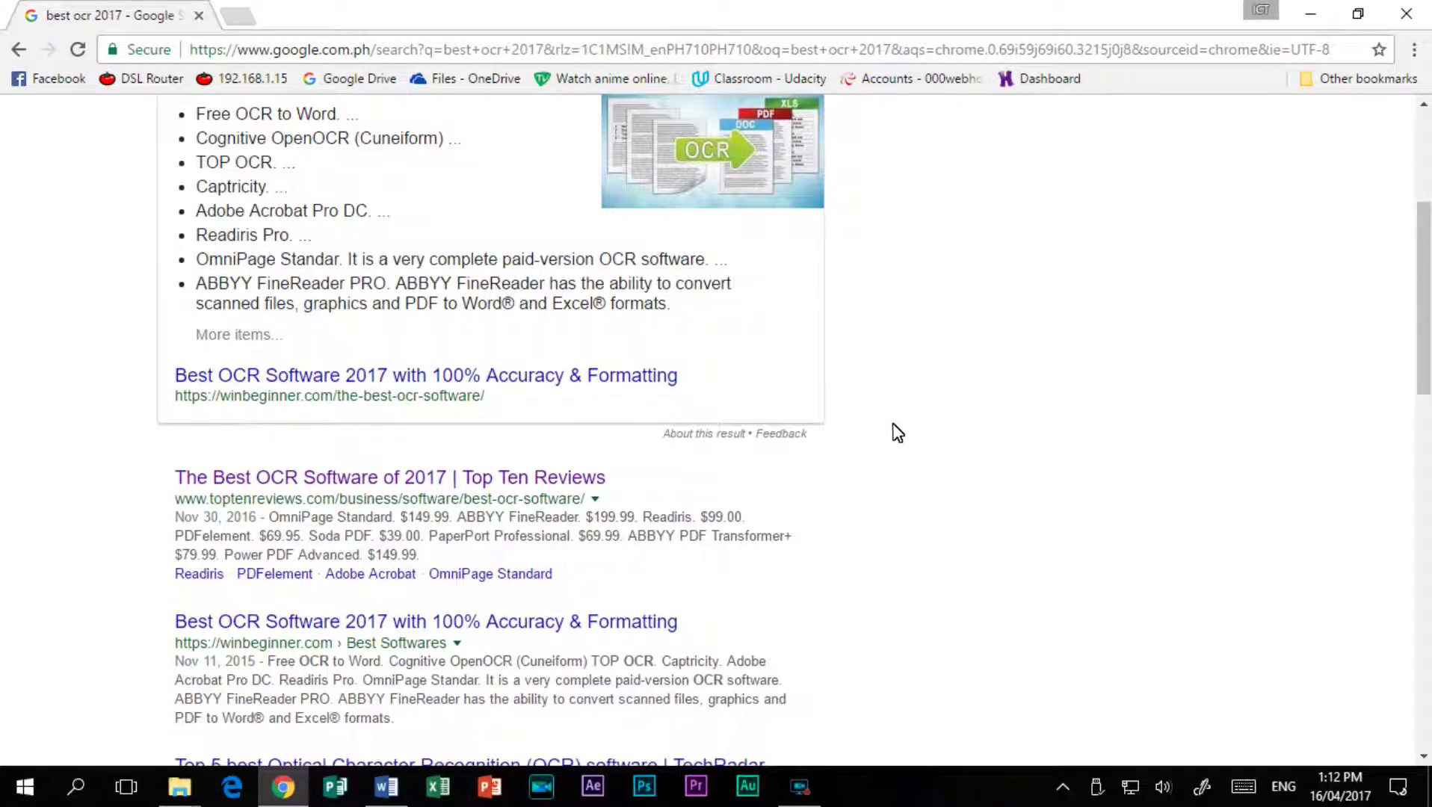
# Open the Top Ten Reviews article 'The Best OCR Software of 2017' from the search results
pyautogui.click(599, 479)
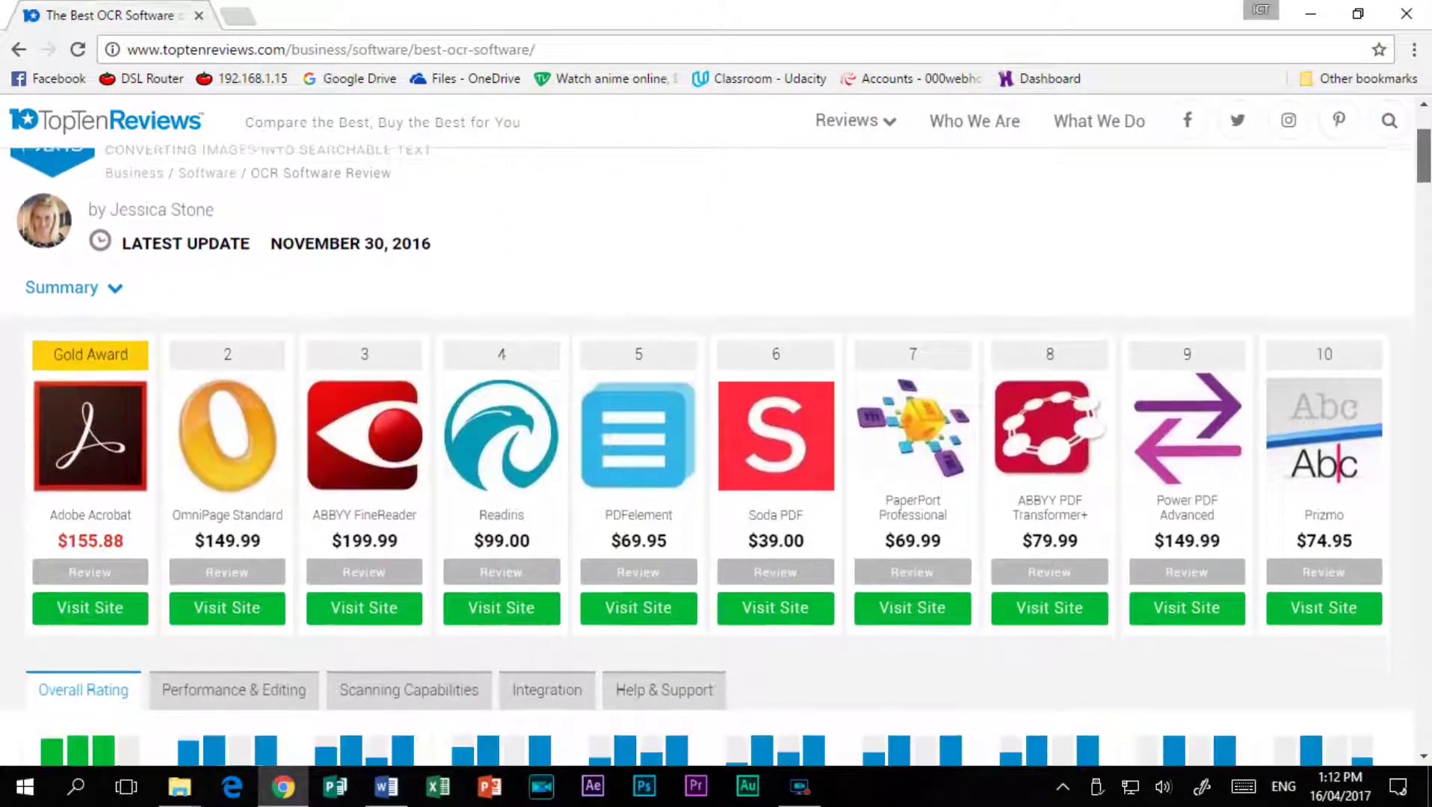
pyautogui.scroll(-2, 1427, 183)
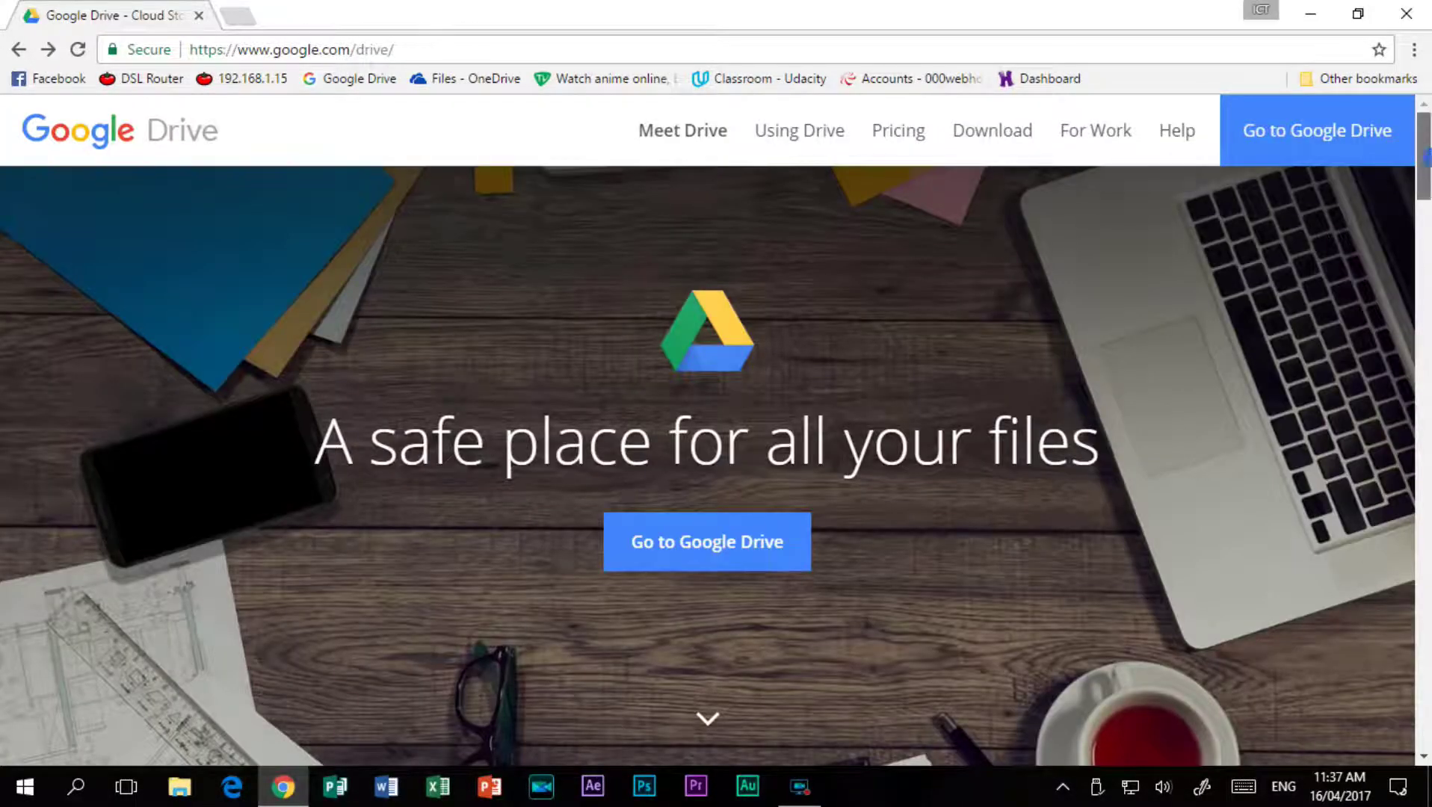
pyautogui.scroll(-5, 716, 466)
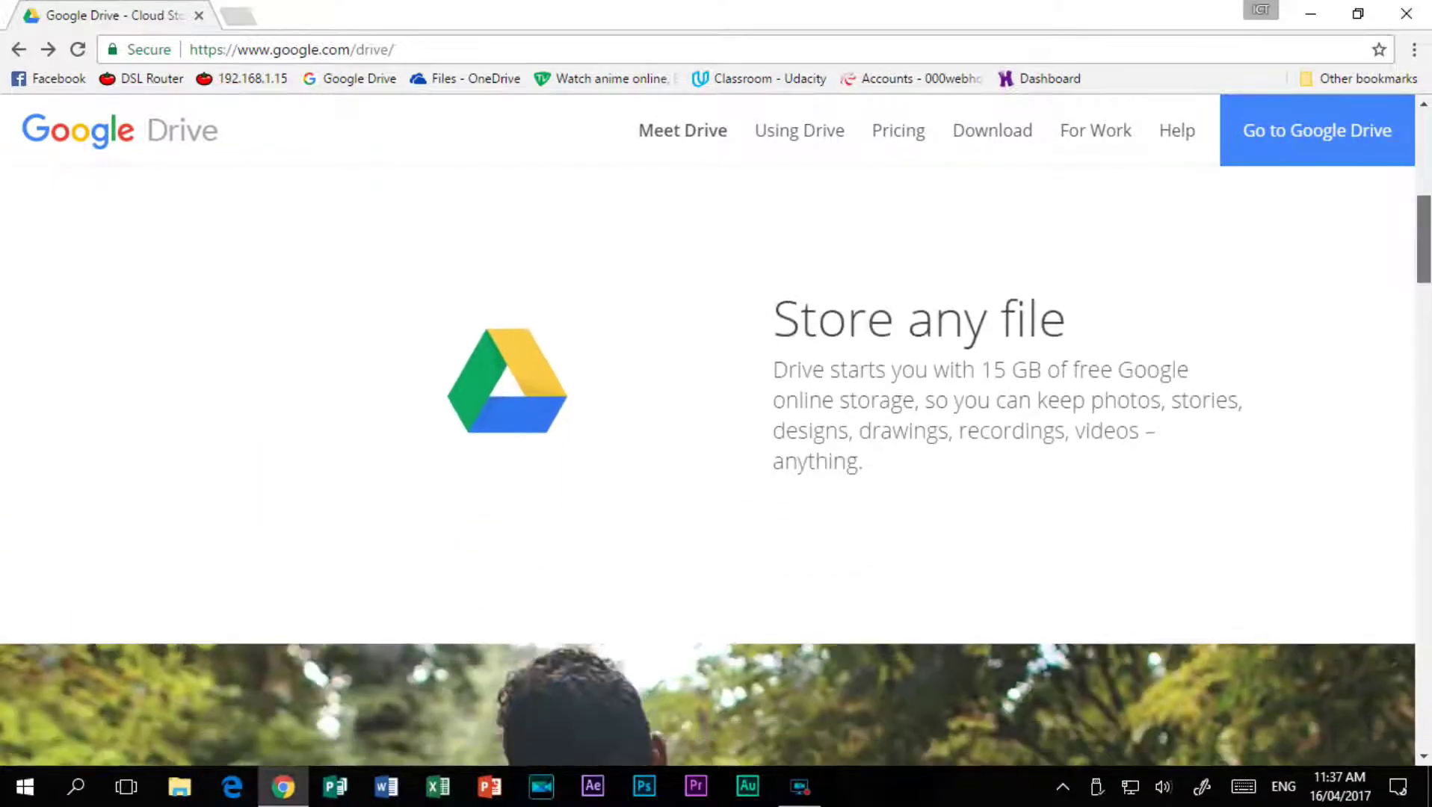
pyautogui.scroll(-3, 717, 480)
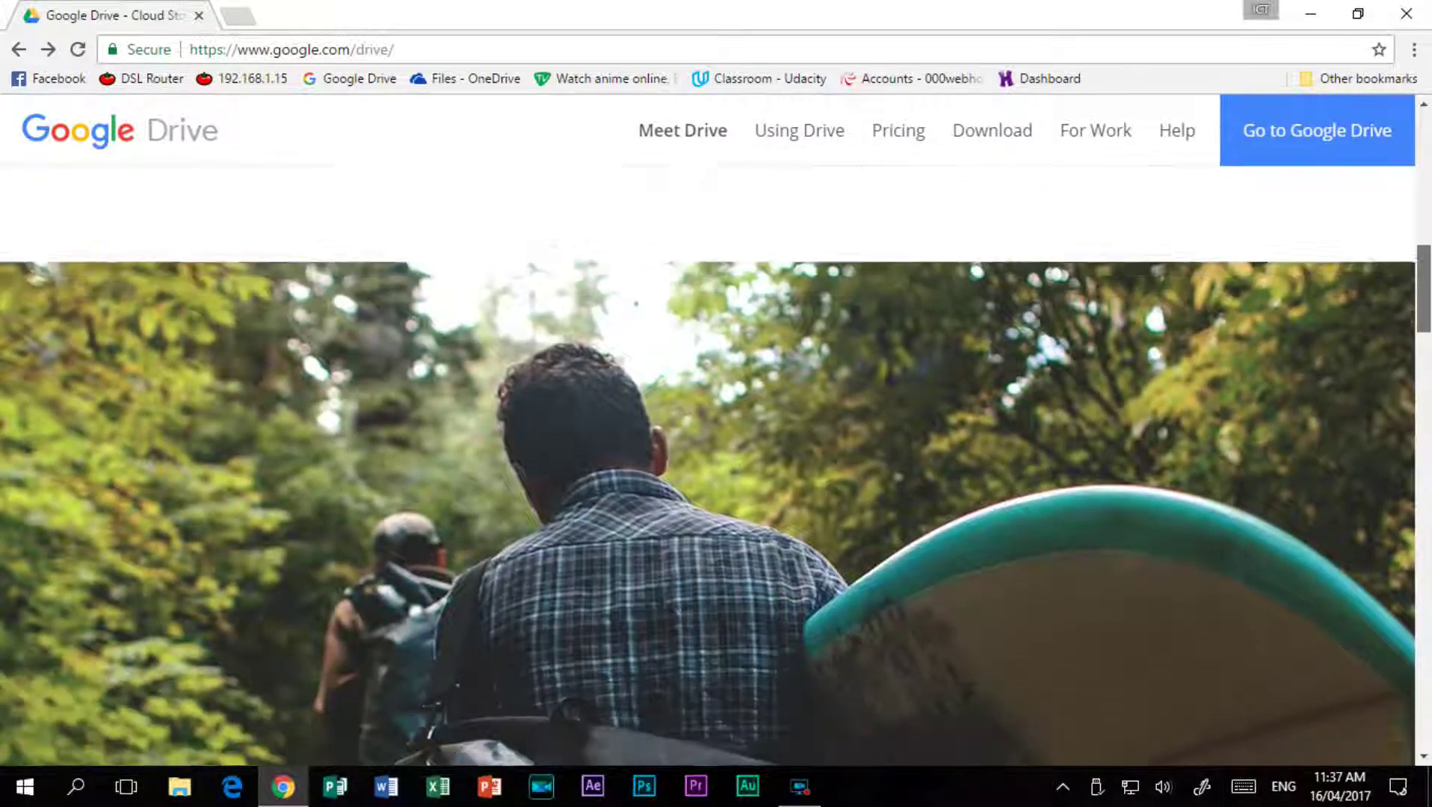
pyautogui.scroll(-5, 716, 466)
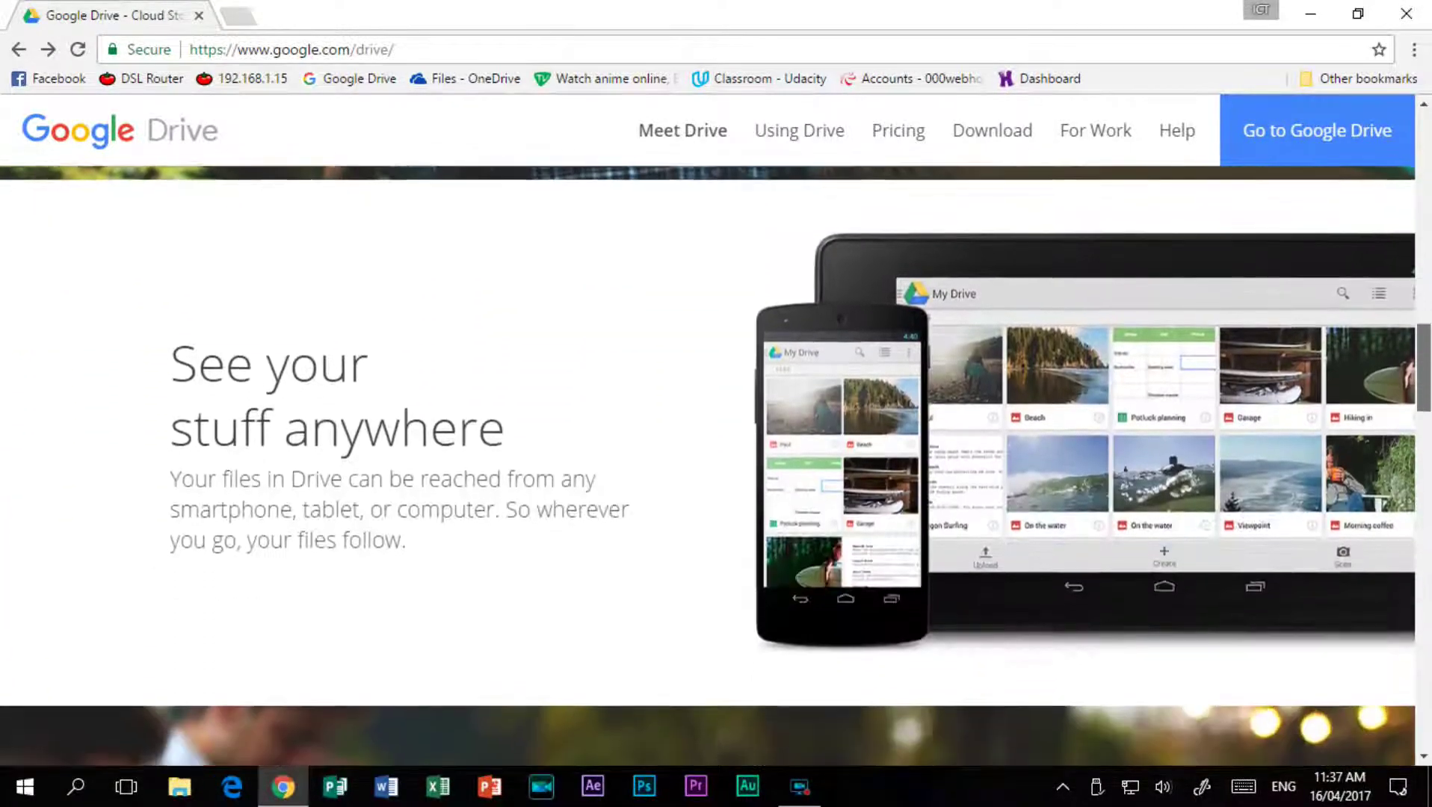
pyautogui.scroll(-2, 716, 466)
pyautogui.scroll(-4, 1427, 423)
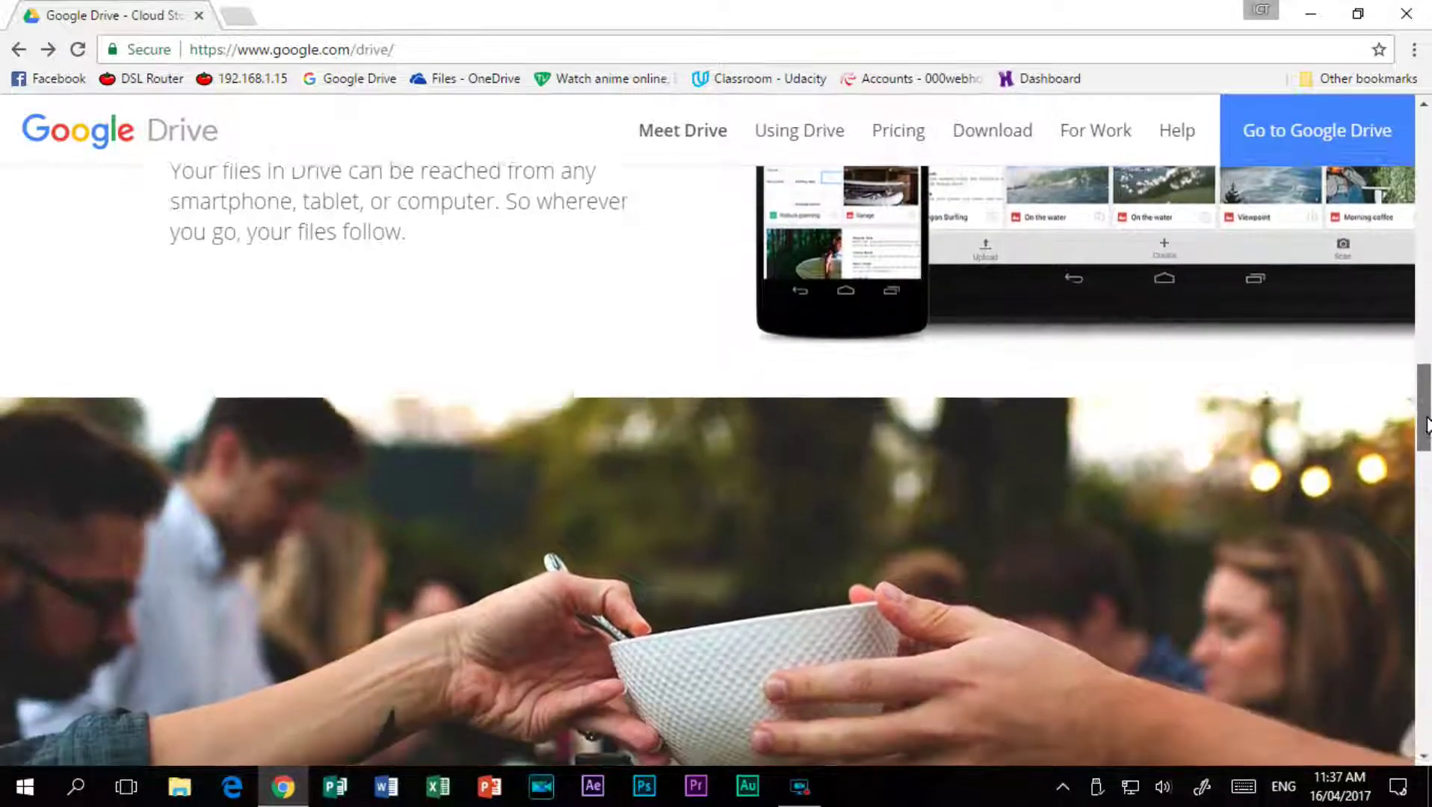
pyautogui.moveTo(1427, 422); pyautogui.dragTo(1427, 570)
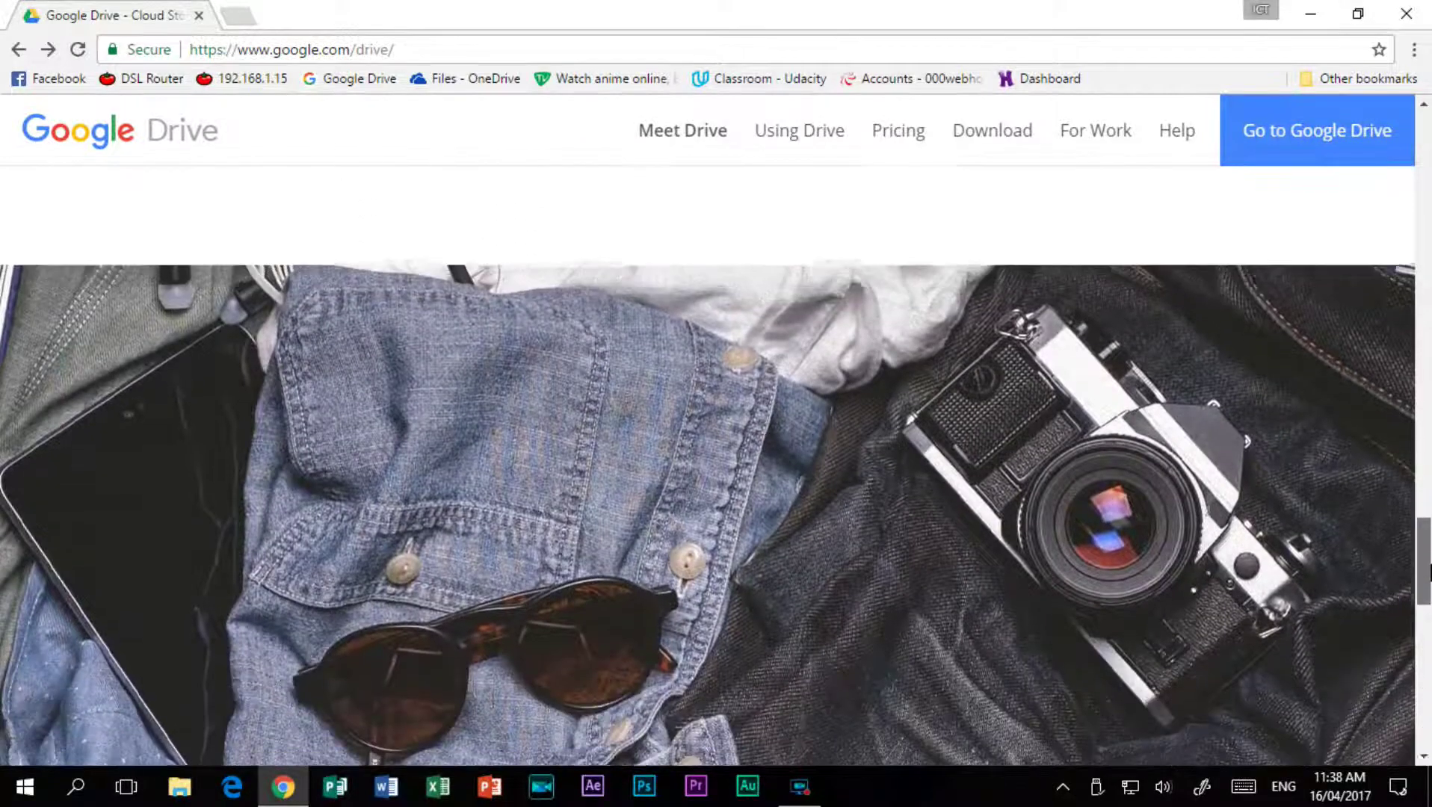
pyautogui.moveTo(1427, 570); pyautogui.dragTo(1427, 650)
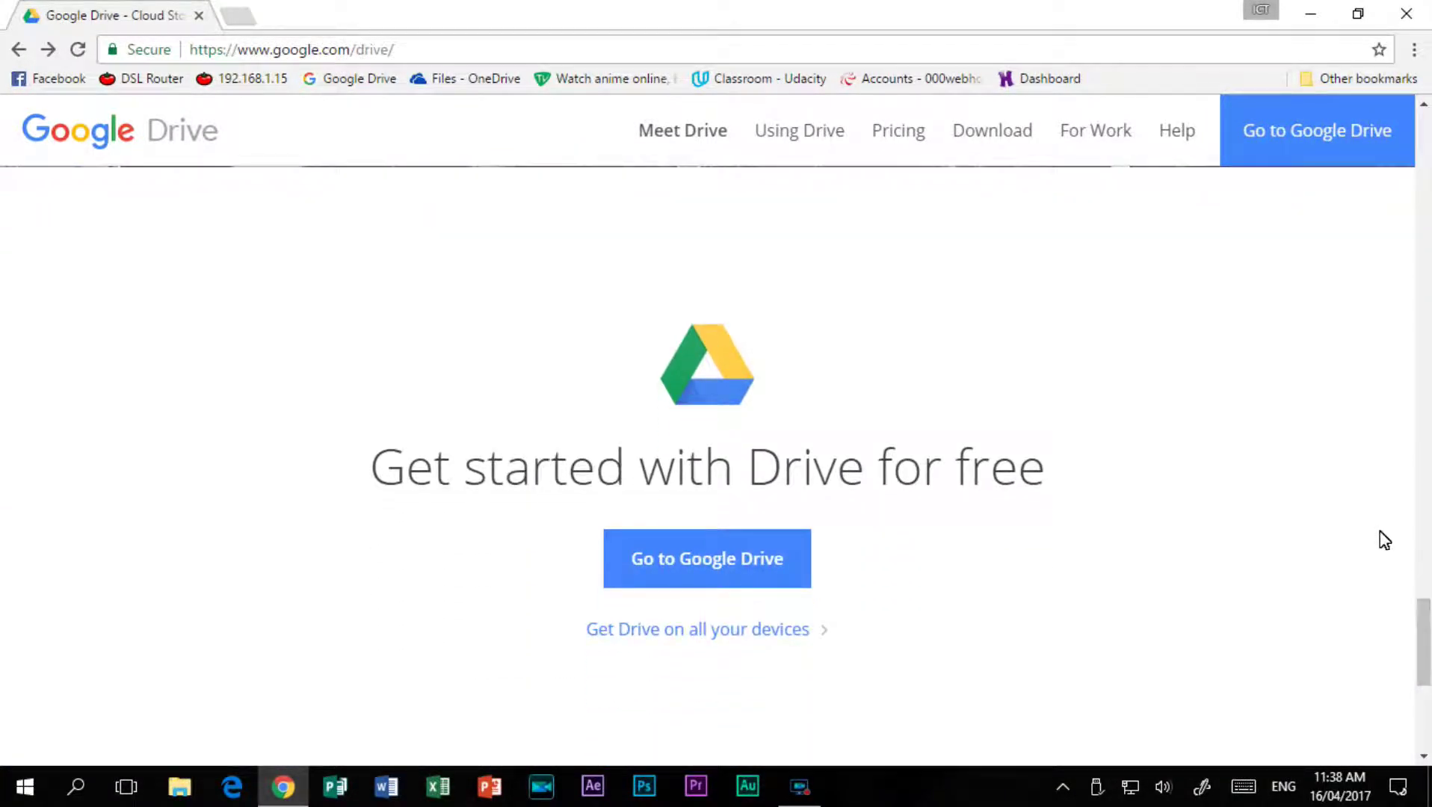
# Follow 'Go to Google Drive' to reach My Drive
pyautogui.click(735, 566)
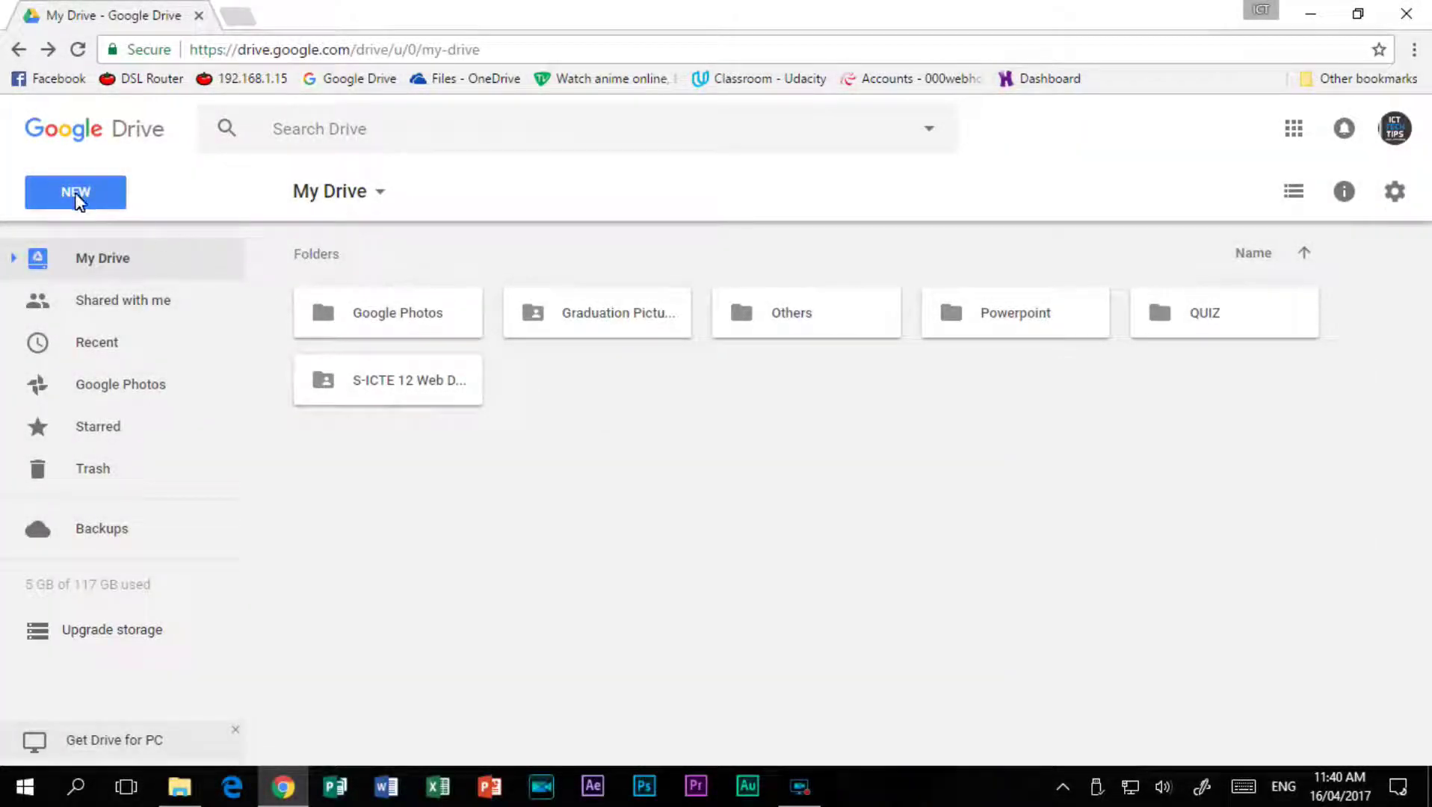
# Upload the Optical Character Recognition image and PDF from the local Files folder
pyautogui.click(76, 197)
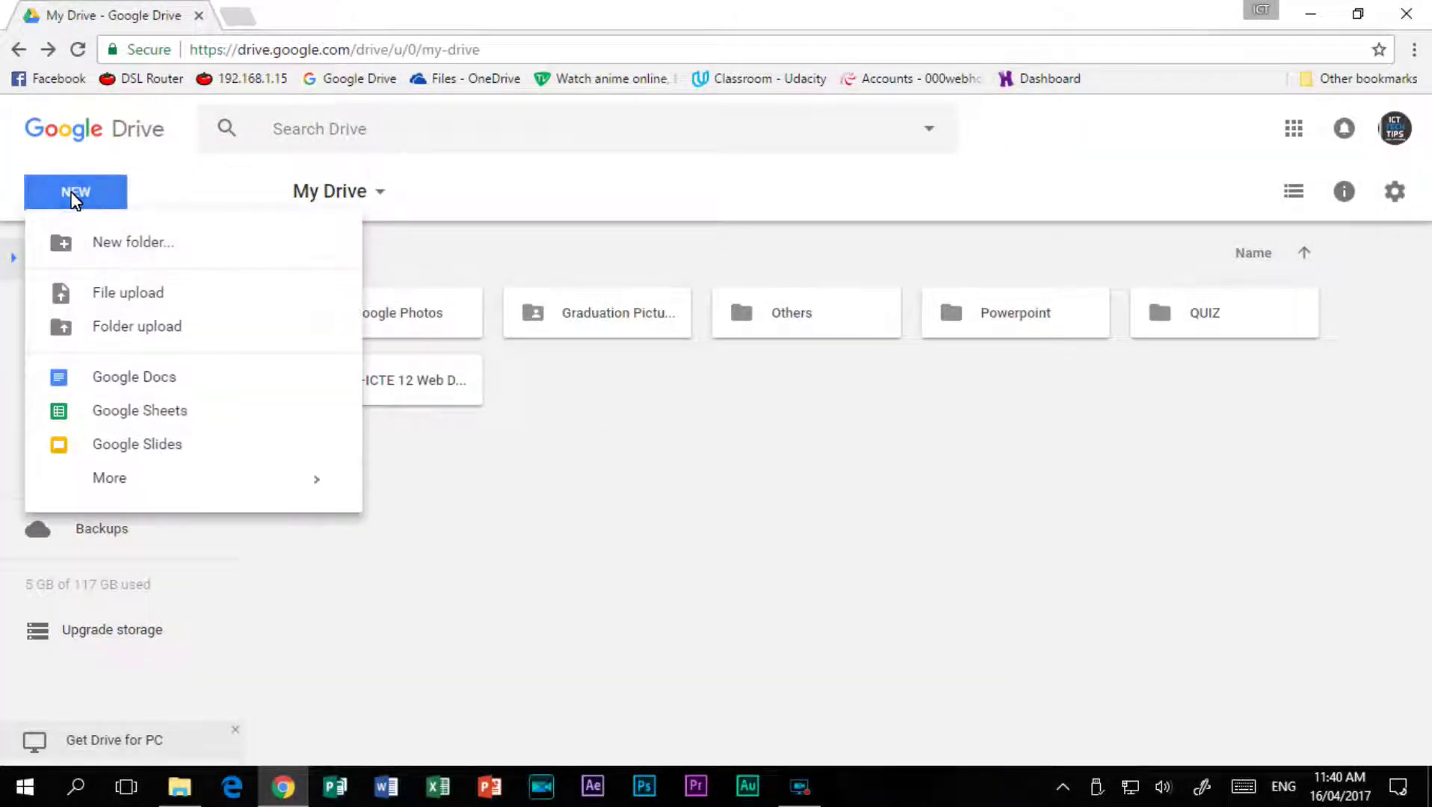
pyautogui.click(90, 289)
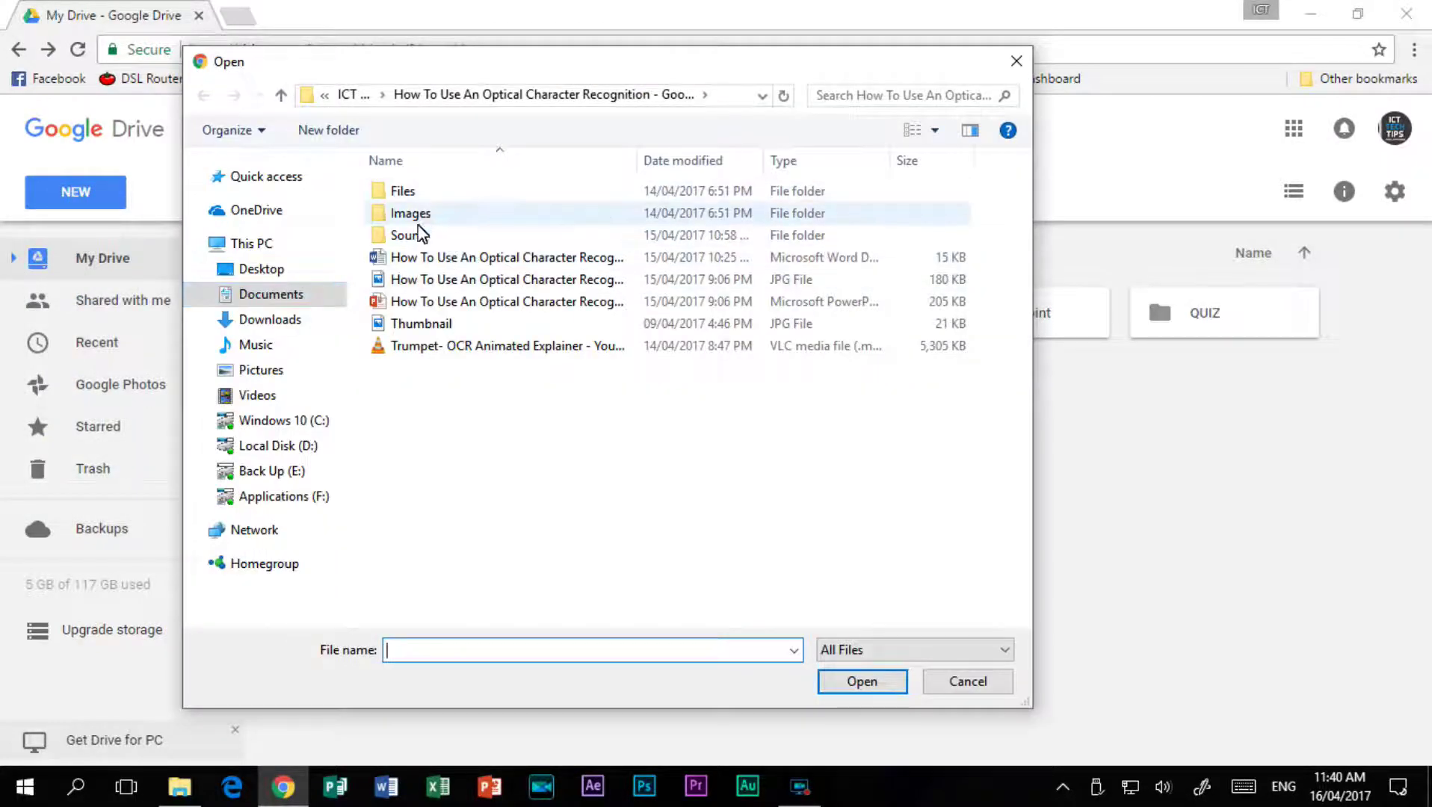
pyautogui.doubleClick(417, 201)
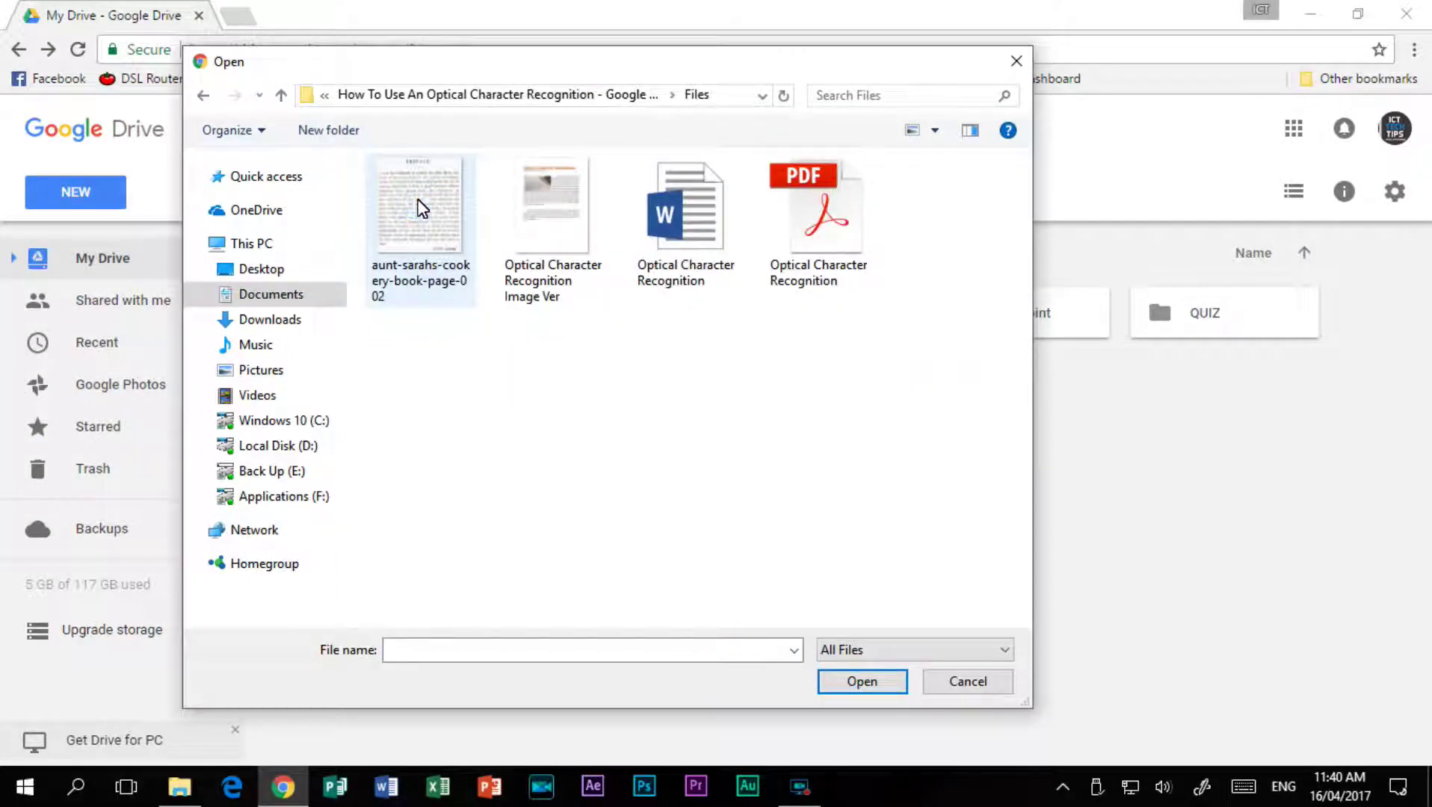
pyautogui.click(533, 222)
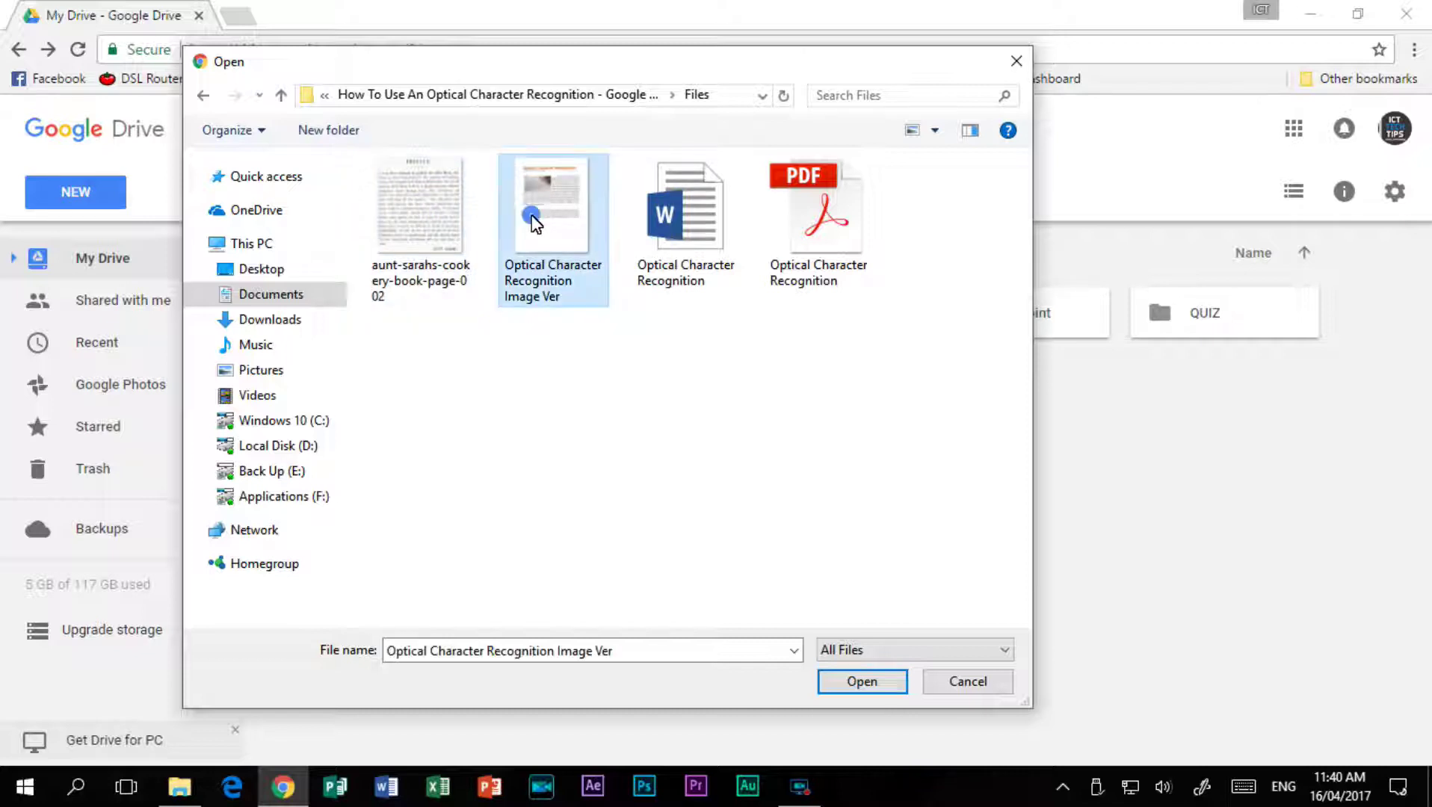
pyautogui.keyDown('ctrl'); pyautogui.click(795, 219); pyautogui.keyUp('ctrl')
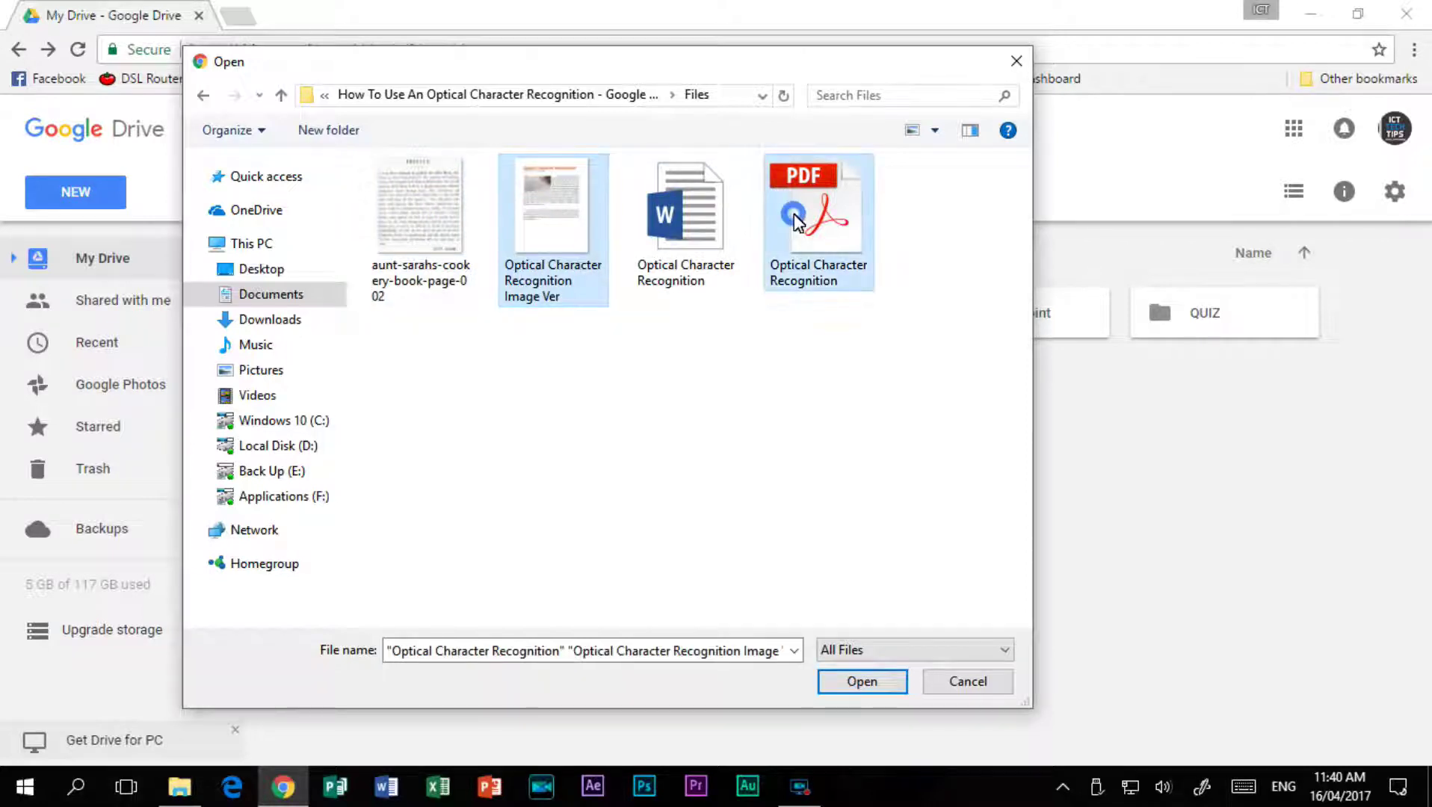
pyautogui.click(868, 681)
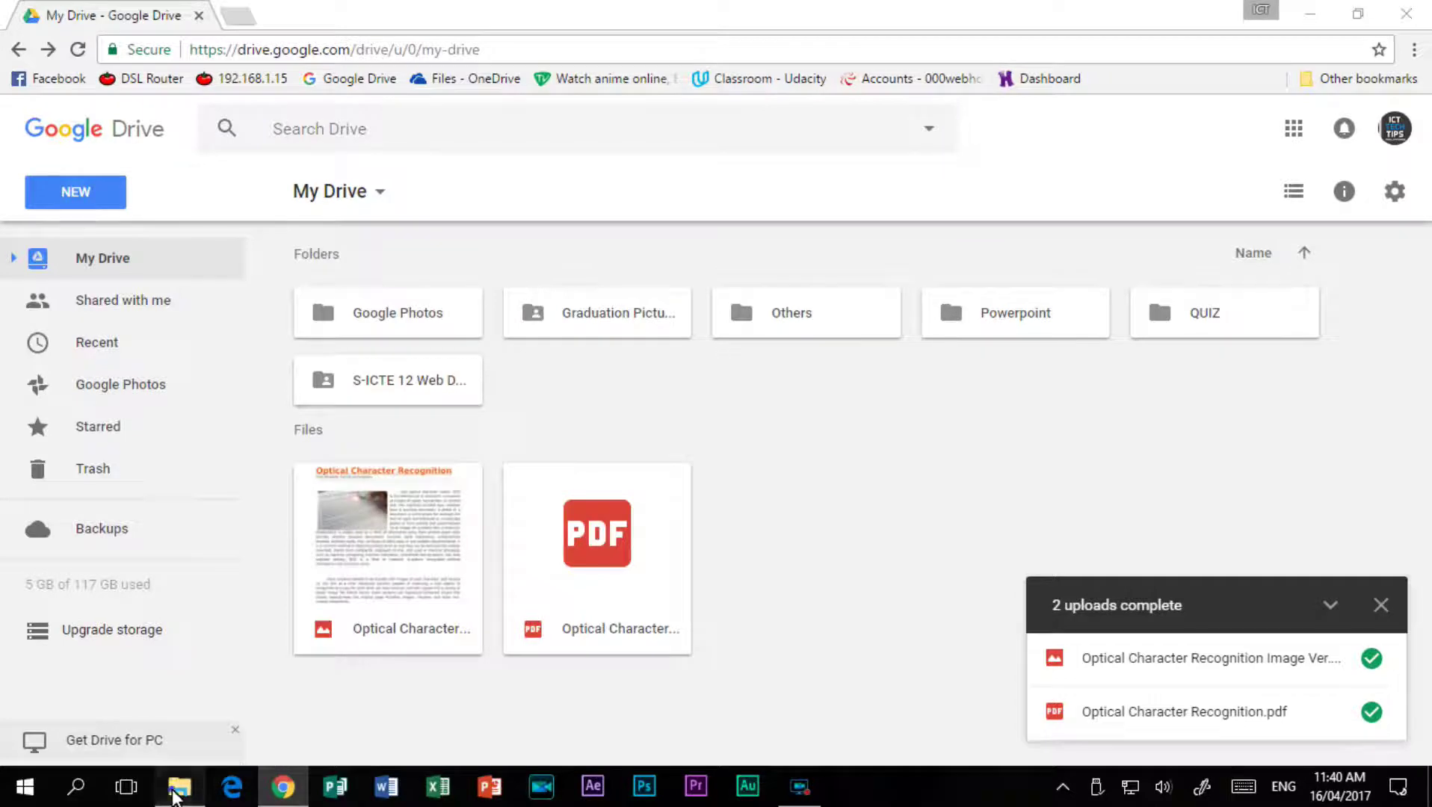
# Drag the cookery book page image into My Drive, then open the OCR image in Google Docs
pyautogui.click(179, 786)
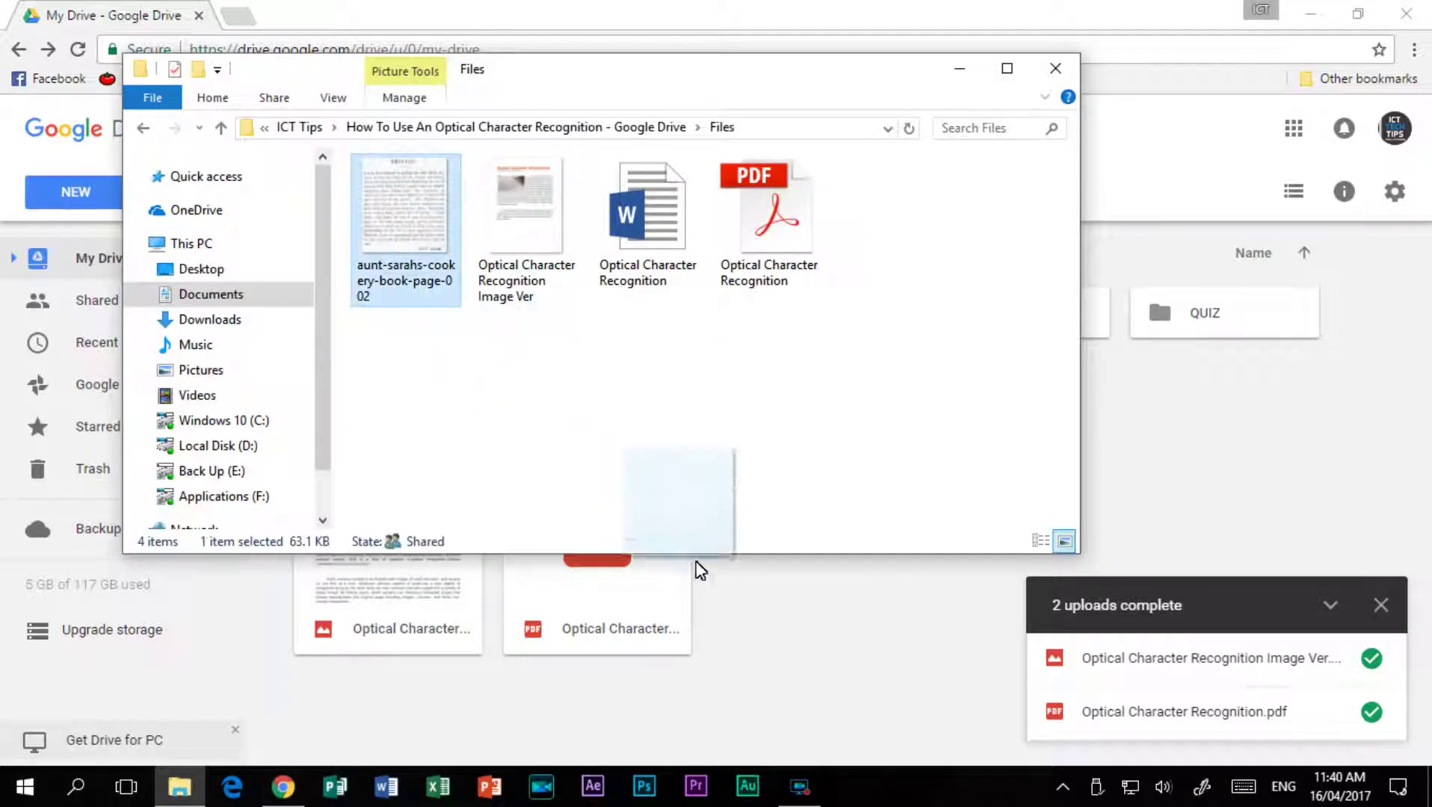
pyautogui.moveTo(390, 205); pyautogui.dragTo(788, 627)
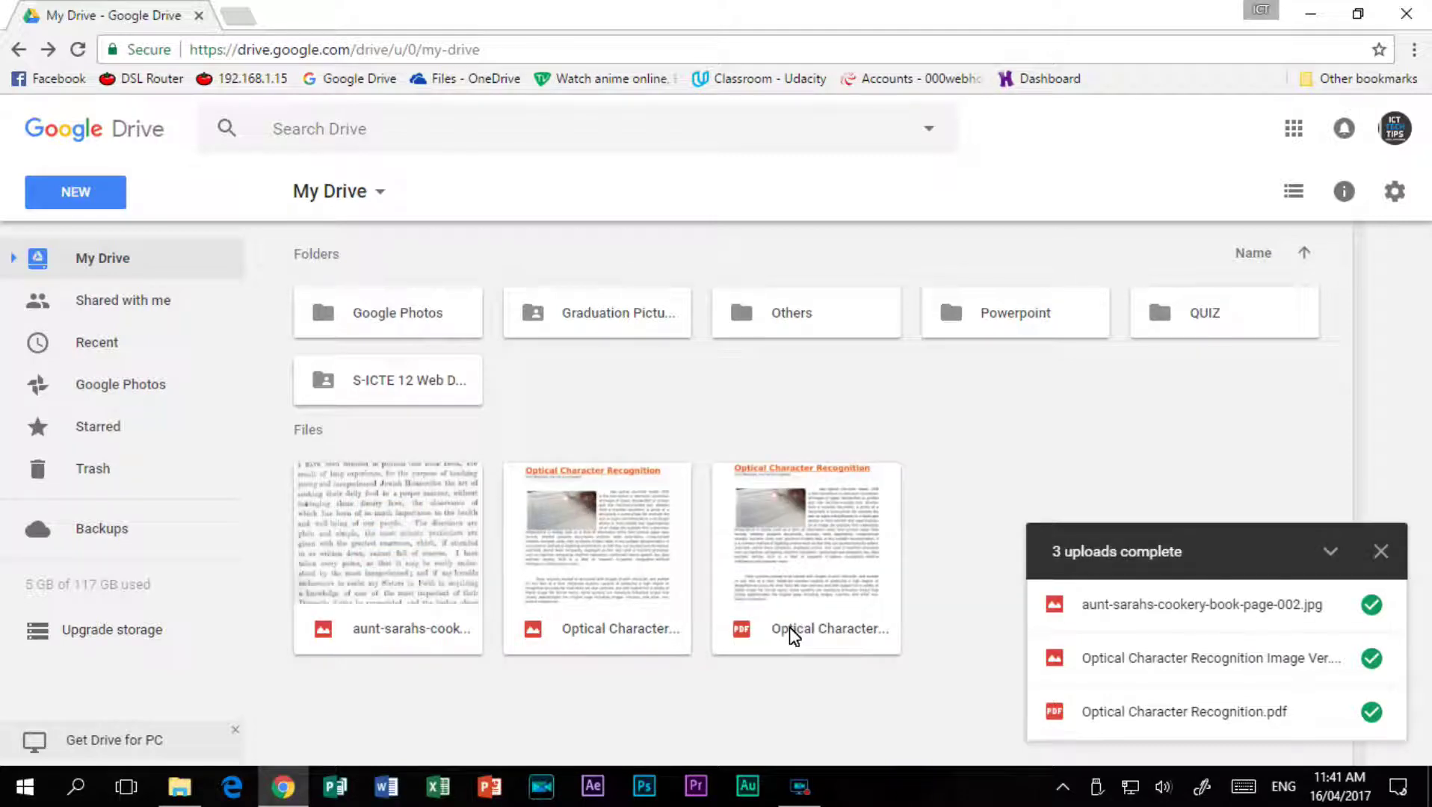
pyautogui.click(635, 584)
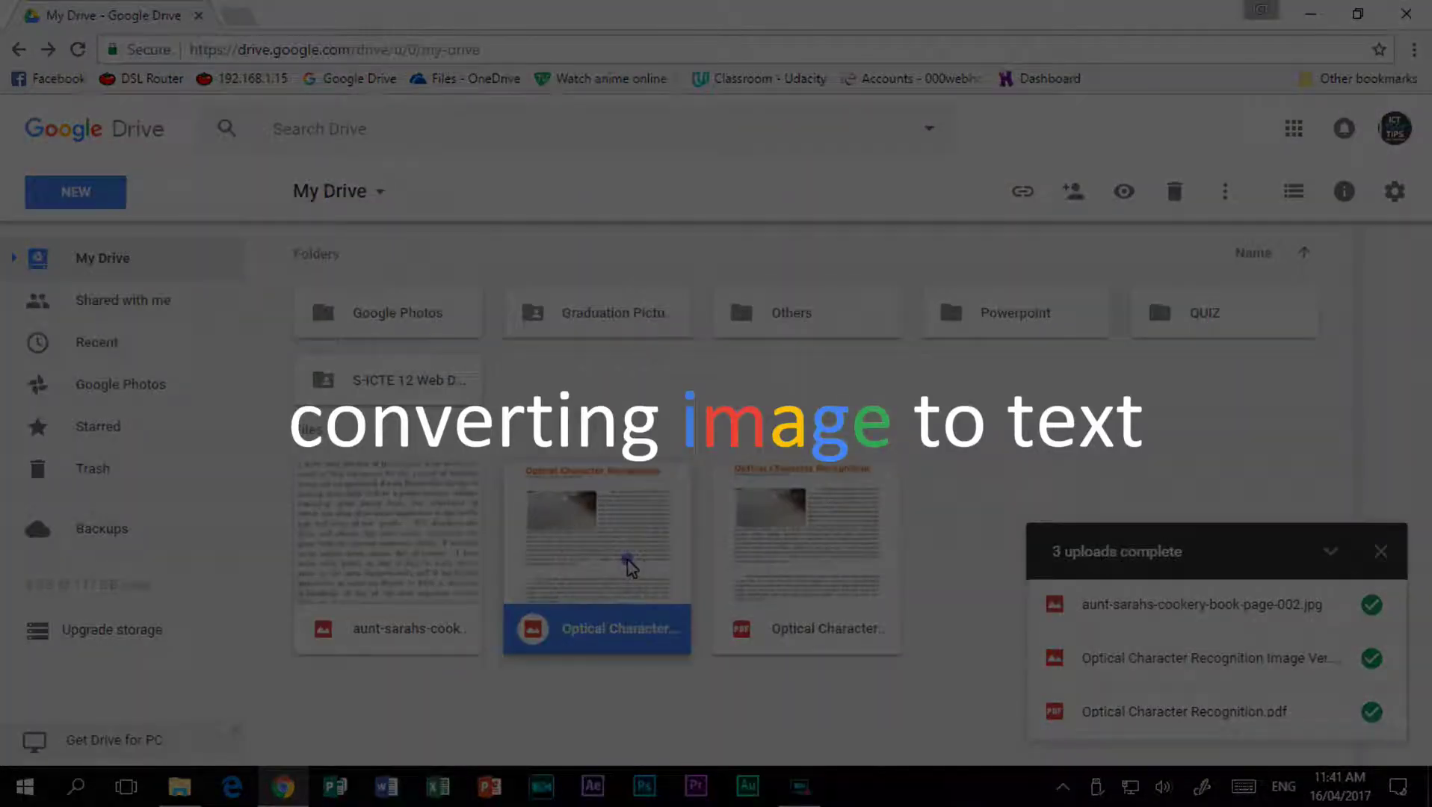
pyautogui.rightClick(628, 568)
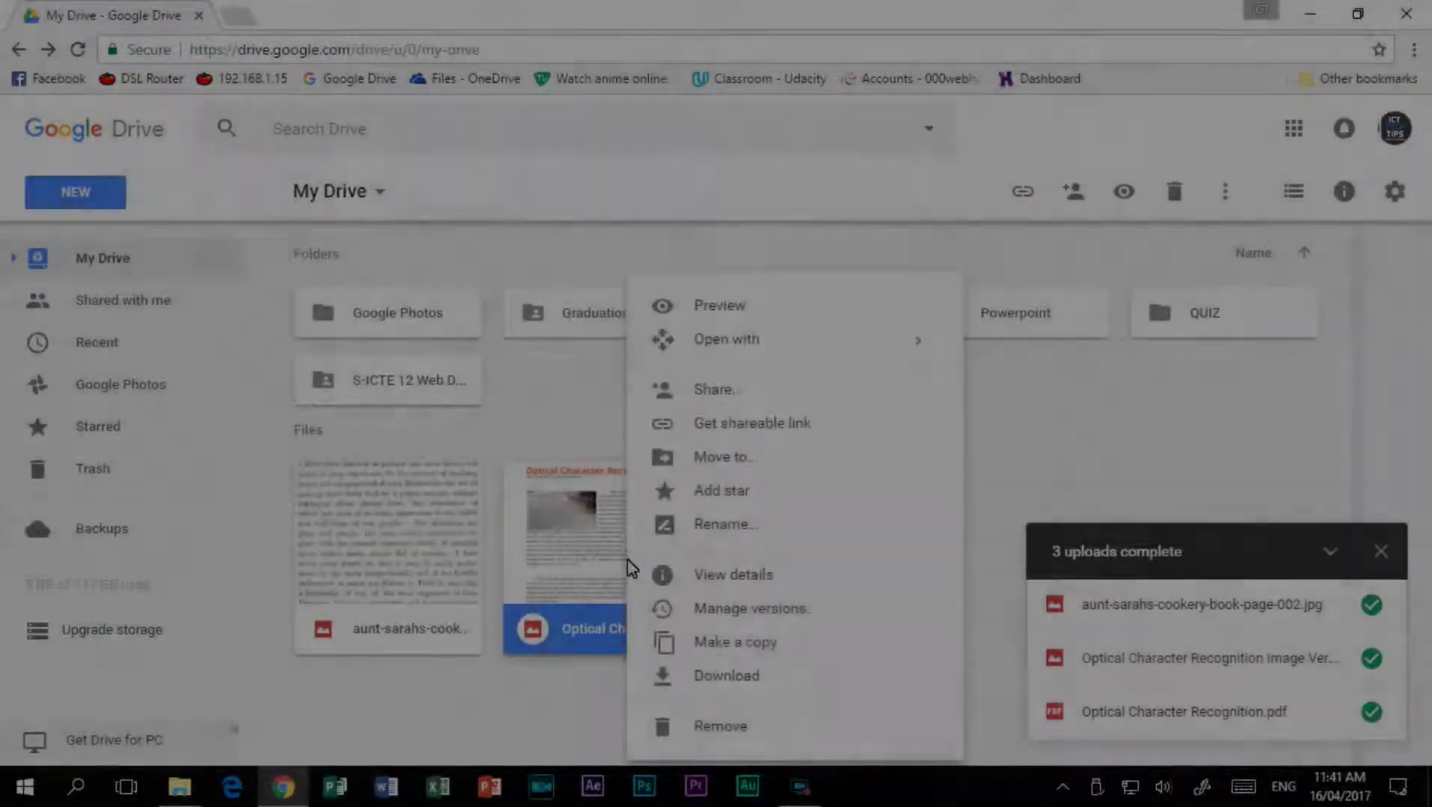
pyautogui.moveTo(727, 340)
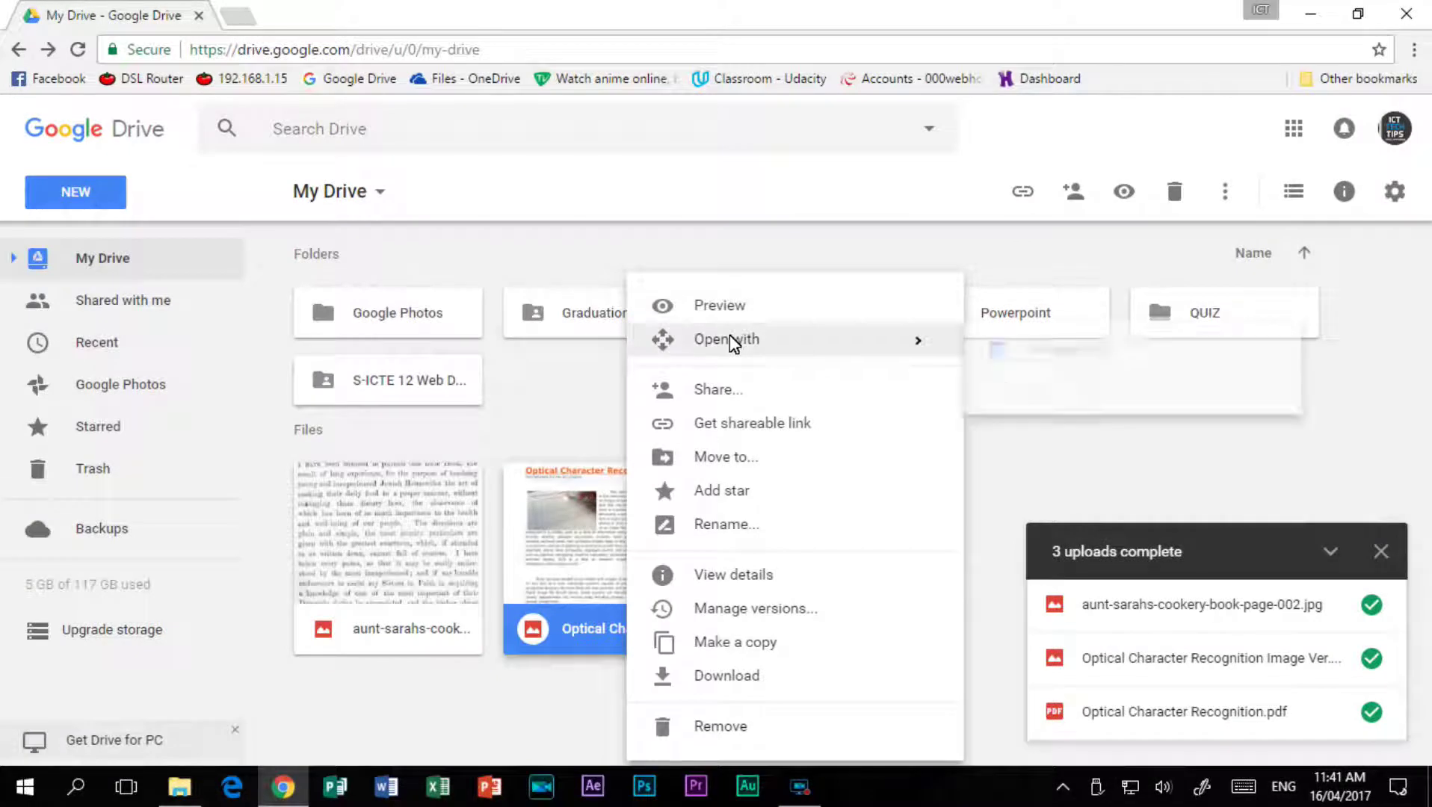
pyautogui.click(1100, 356)
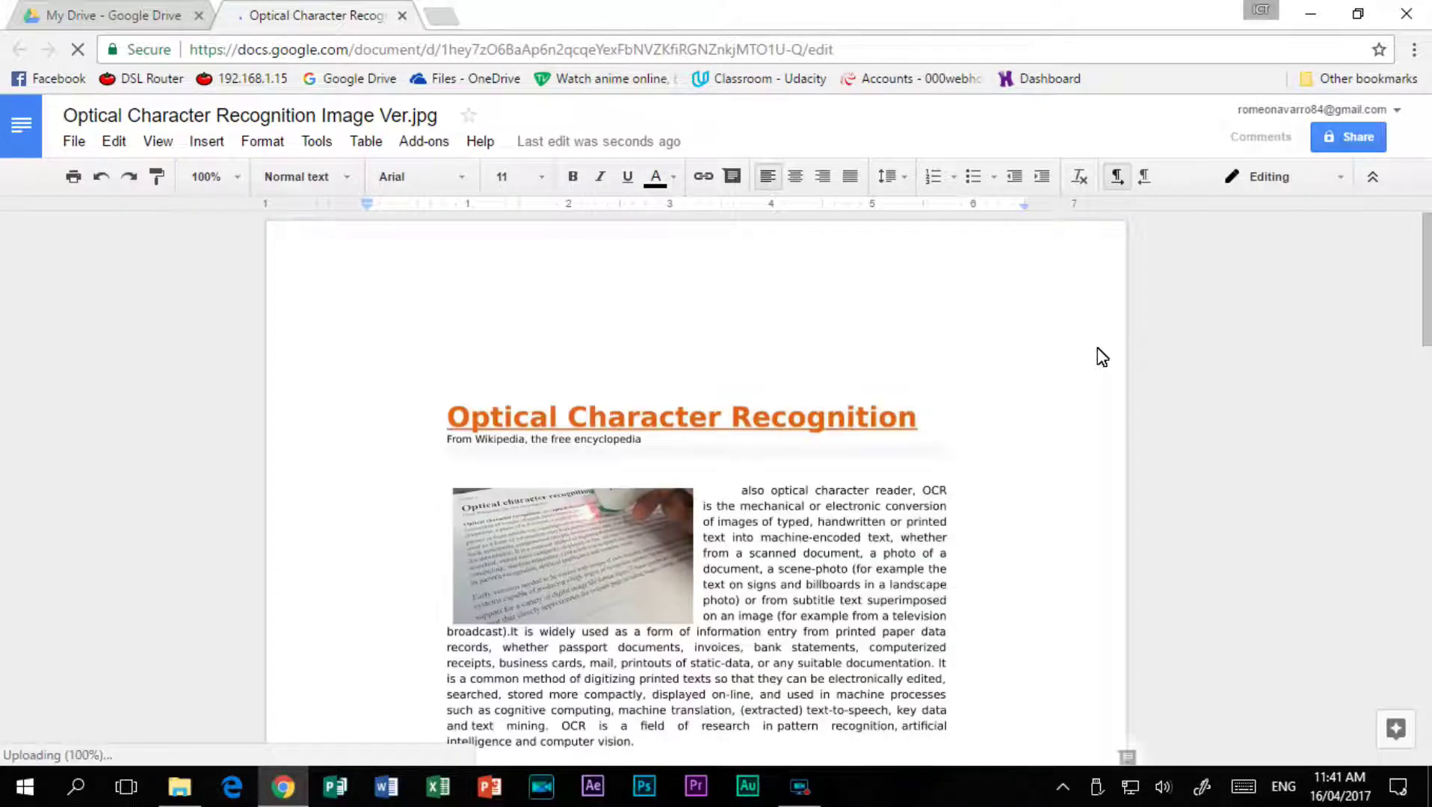
pyautogui.scroll(-1, 1007, 380)
# Justify the two recognised paragraphs and delete the embedded original image
pyautogui.click(880, 408)
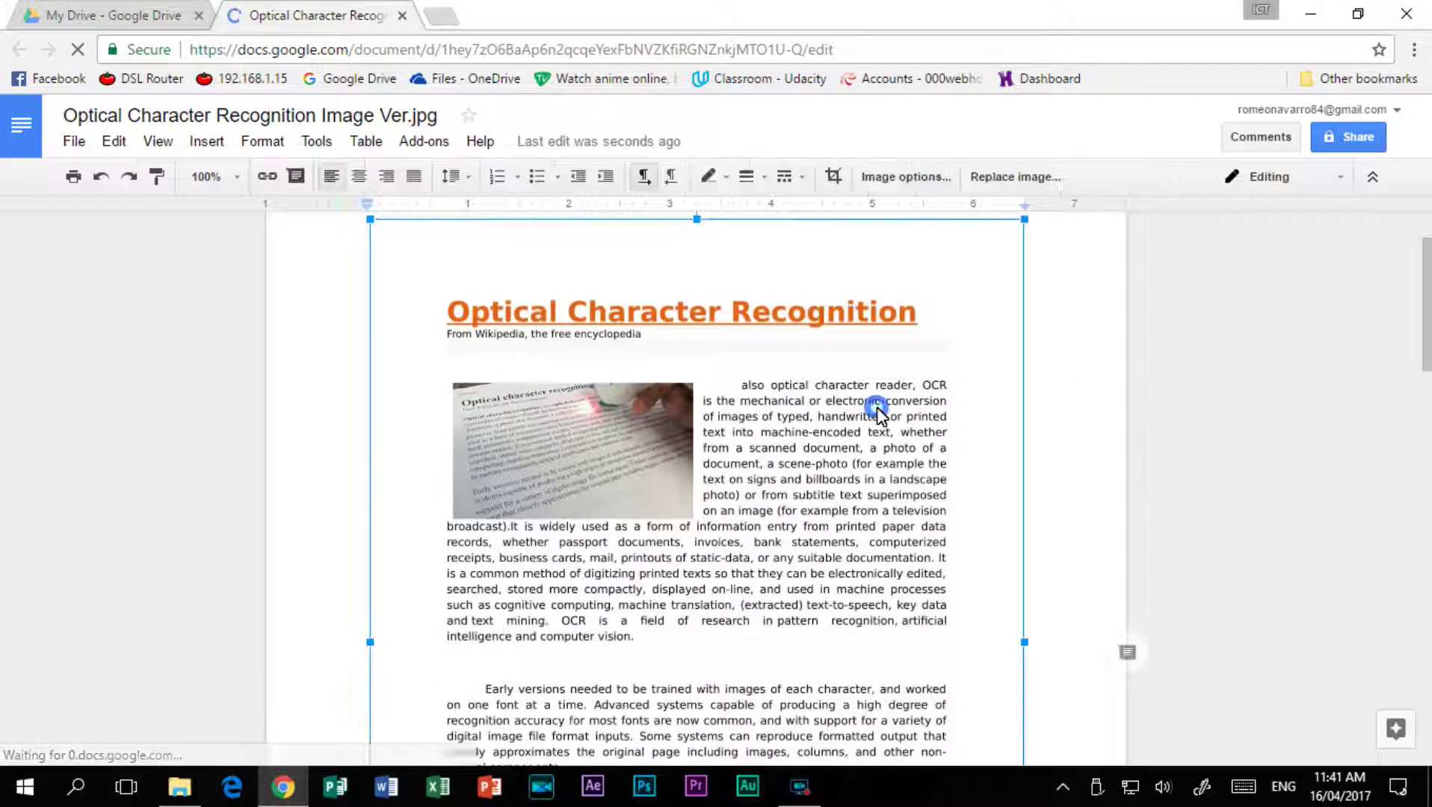
pyautogui.scroll(-2, 896, 417)
pyautogui.scroll(-3, 895, 417)
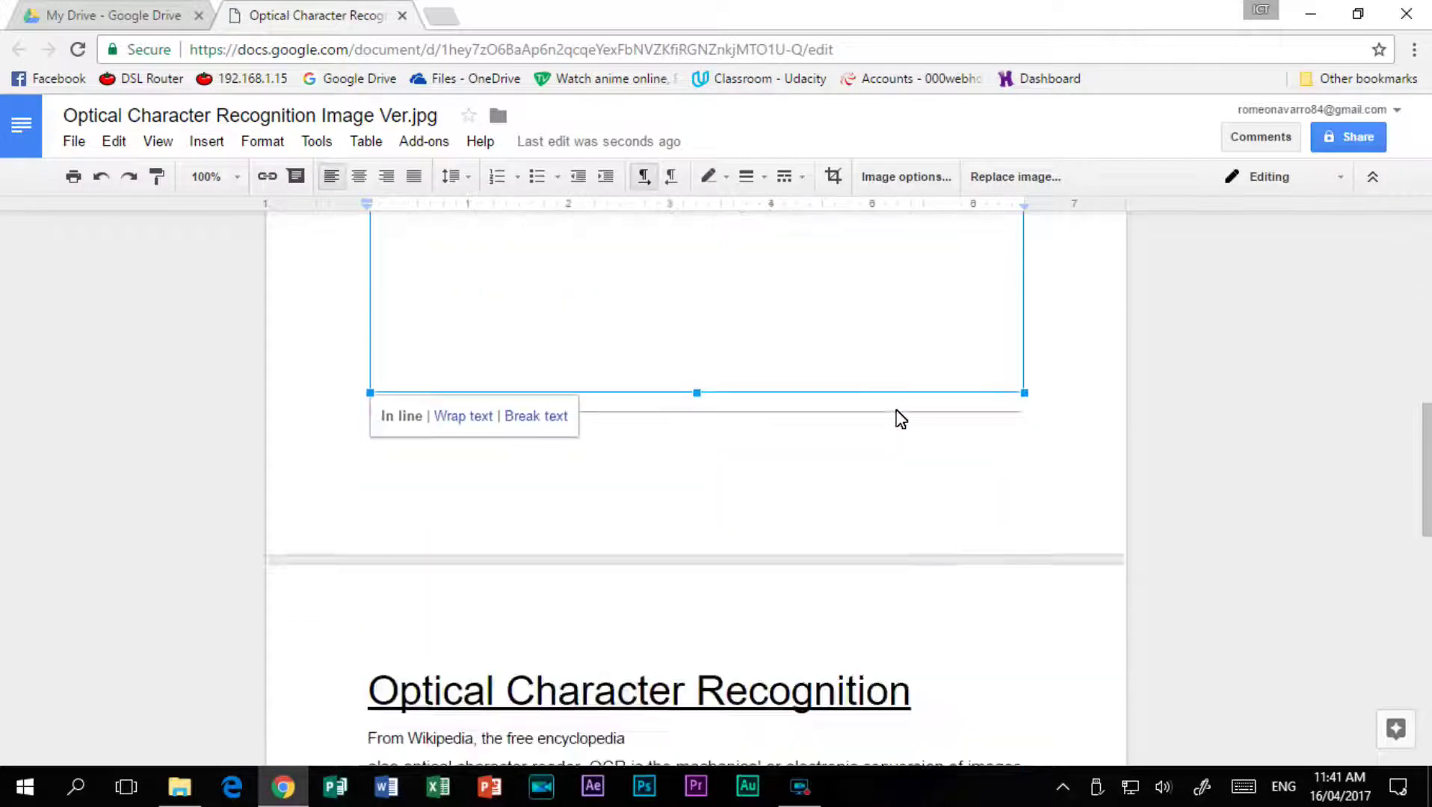
pyautogui.scroll(-2, 896, 418)
pyautogui.scroll(-1, 895, 417)
pyautogui.scroll(-1, 896, 417)
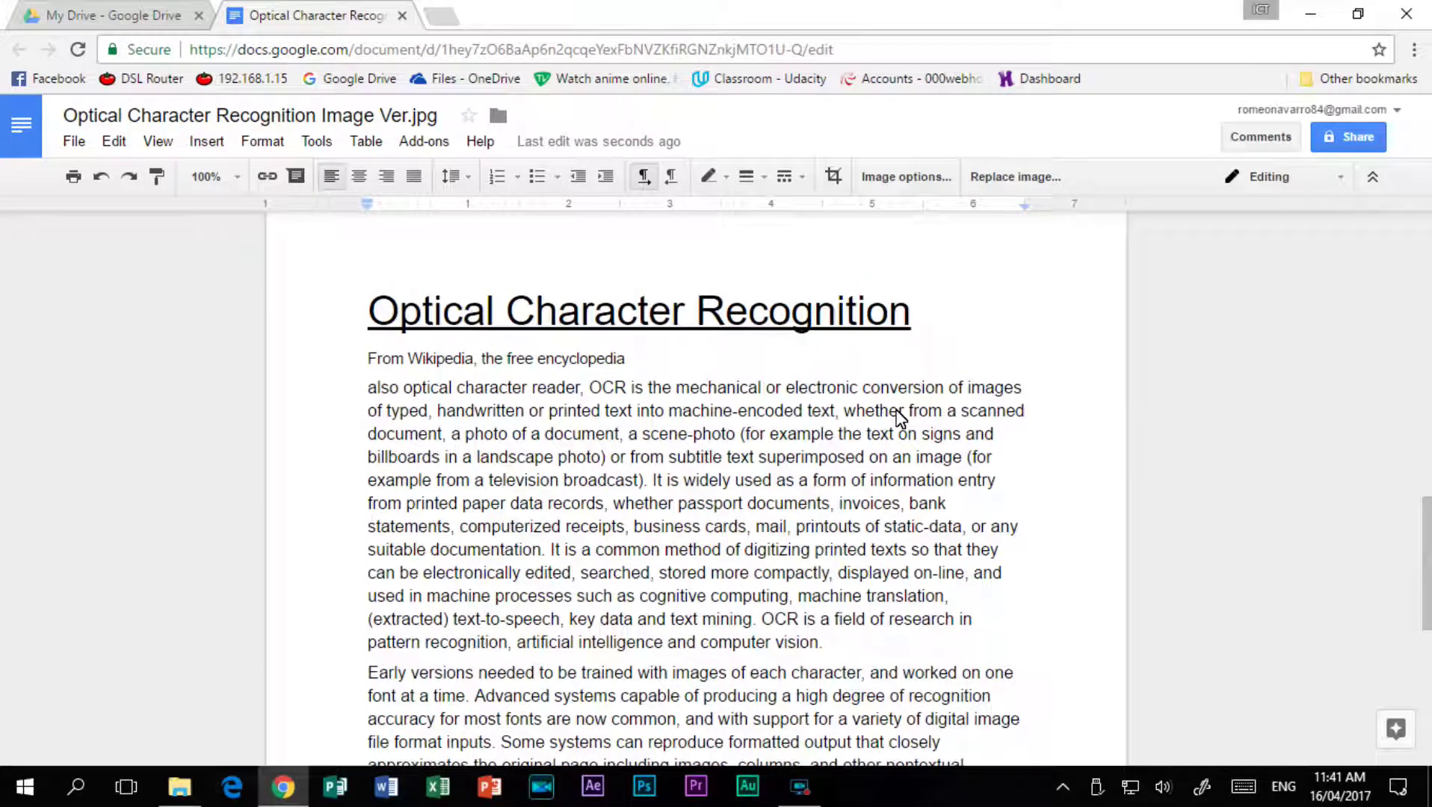
pyautogui.moveTo(367, 394); pyautogui.dragTo(735, 663)
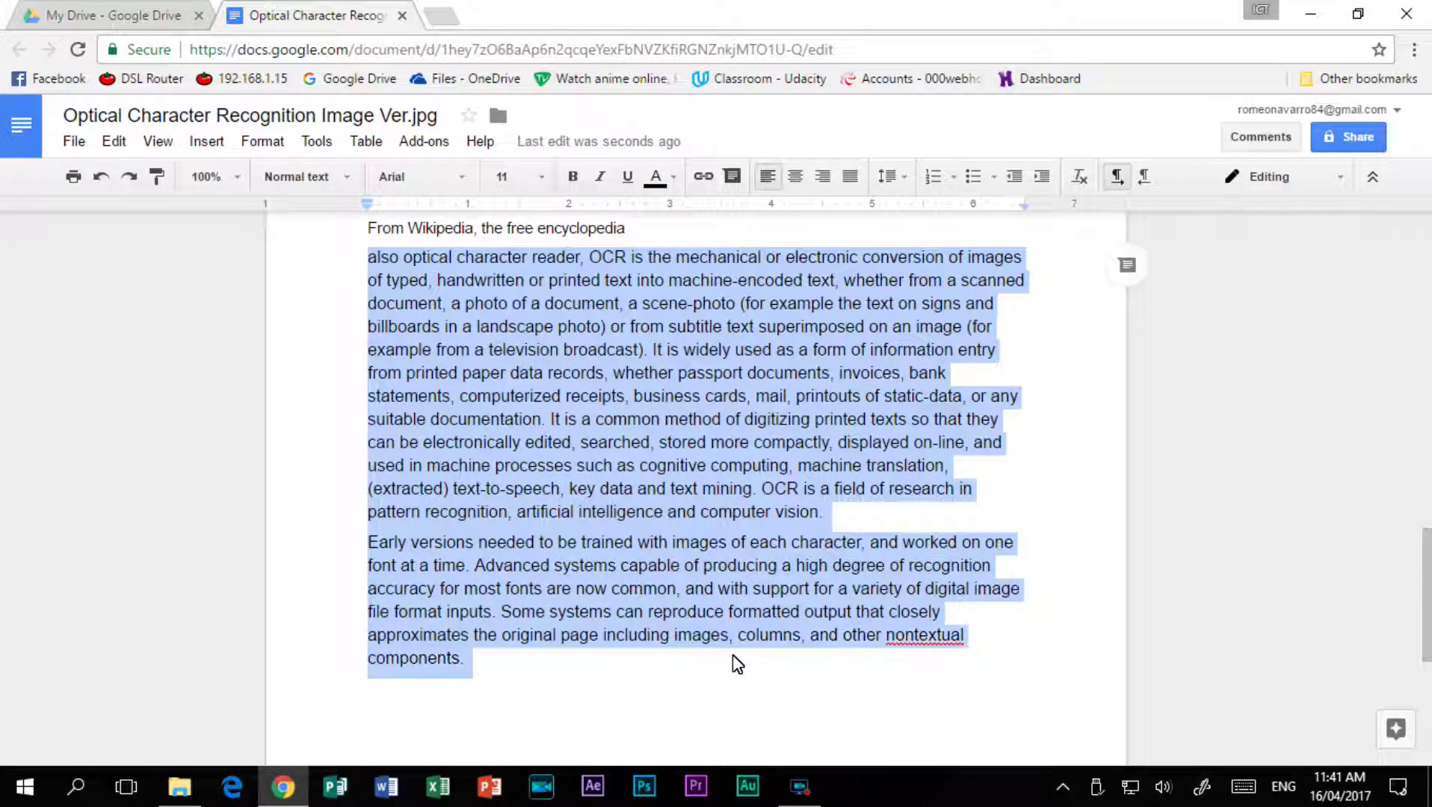
pyautogui.click(851, 177)
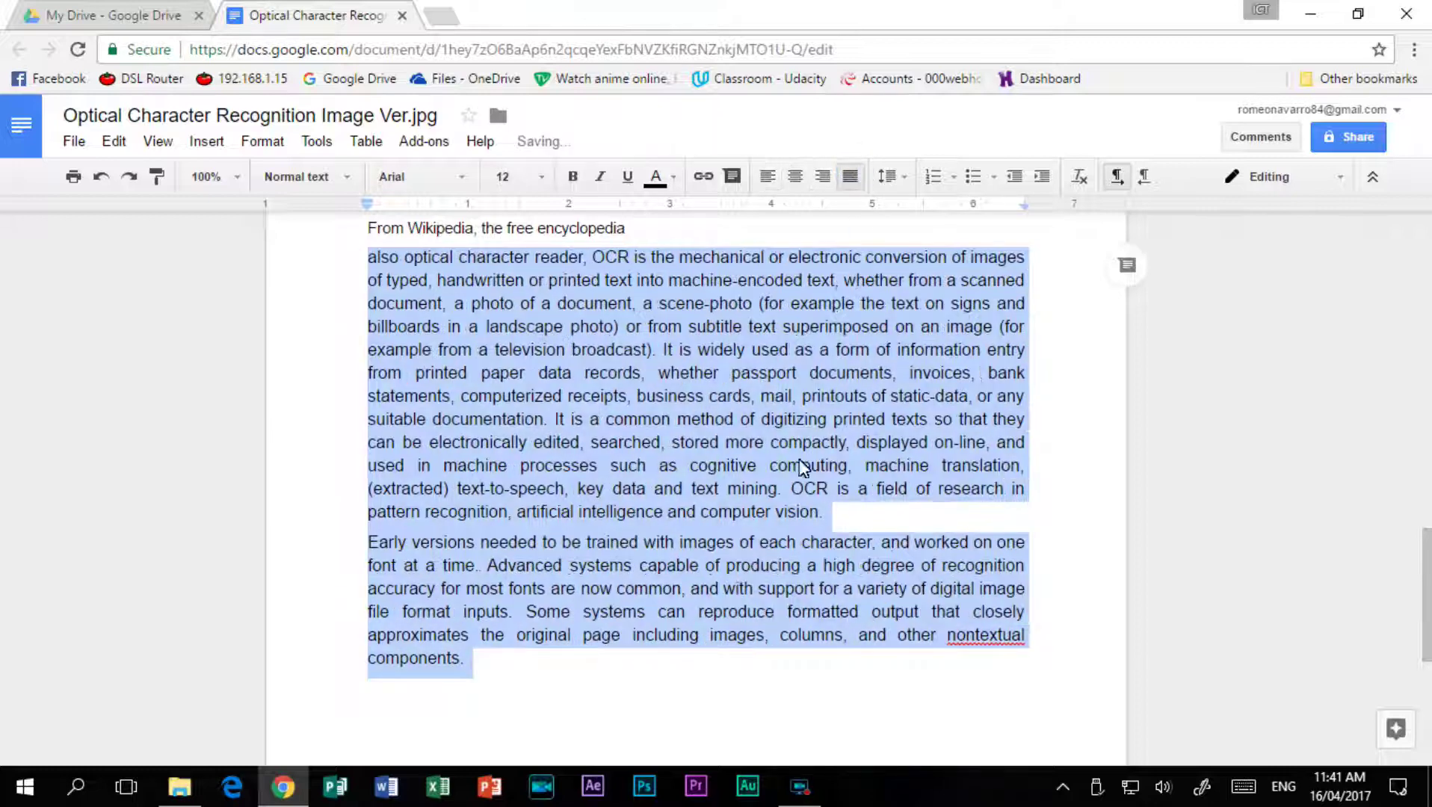
pyautogui.scroll(4, 792, 489)
pyautogui.click(699, 684)
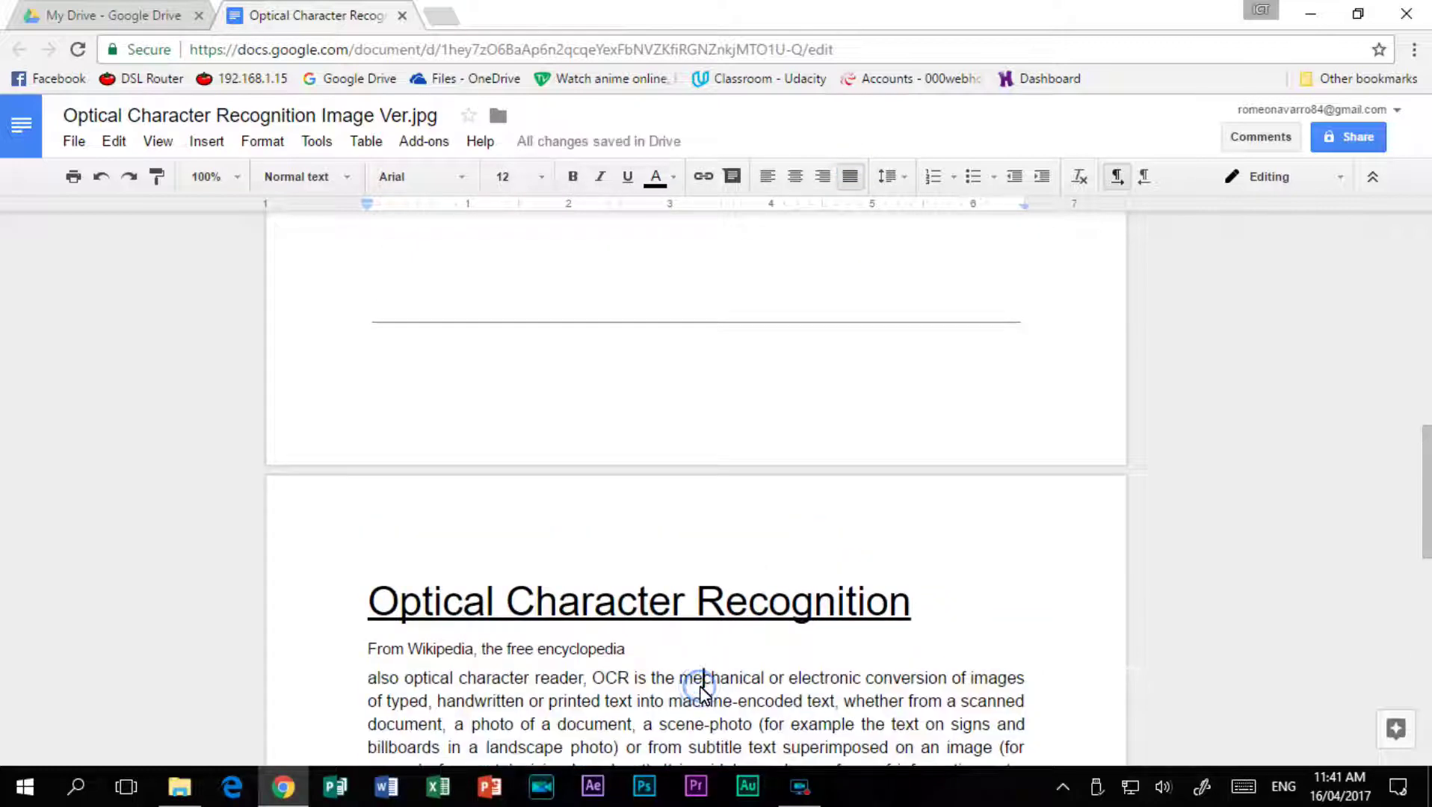
pyautogui.scroll(-2, 701, 693)
pyautogui.scroll(-2, 702, 693)
pyautogui.scroll(-1, 702, 693)
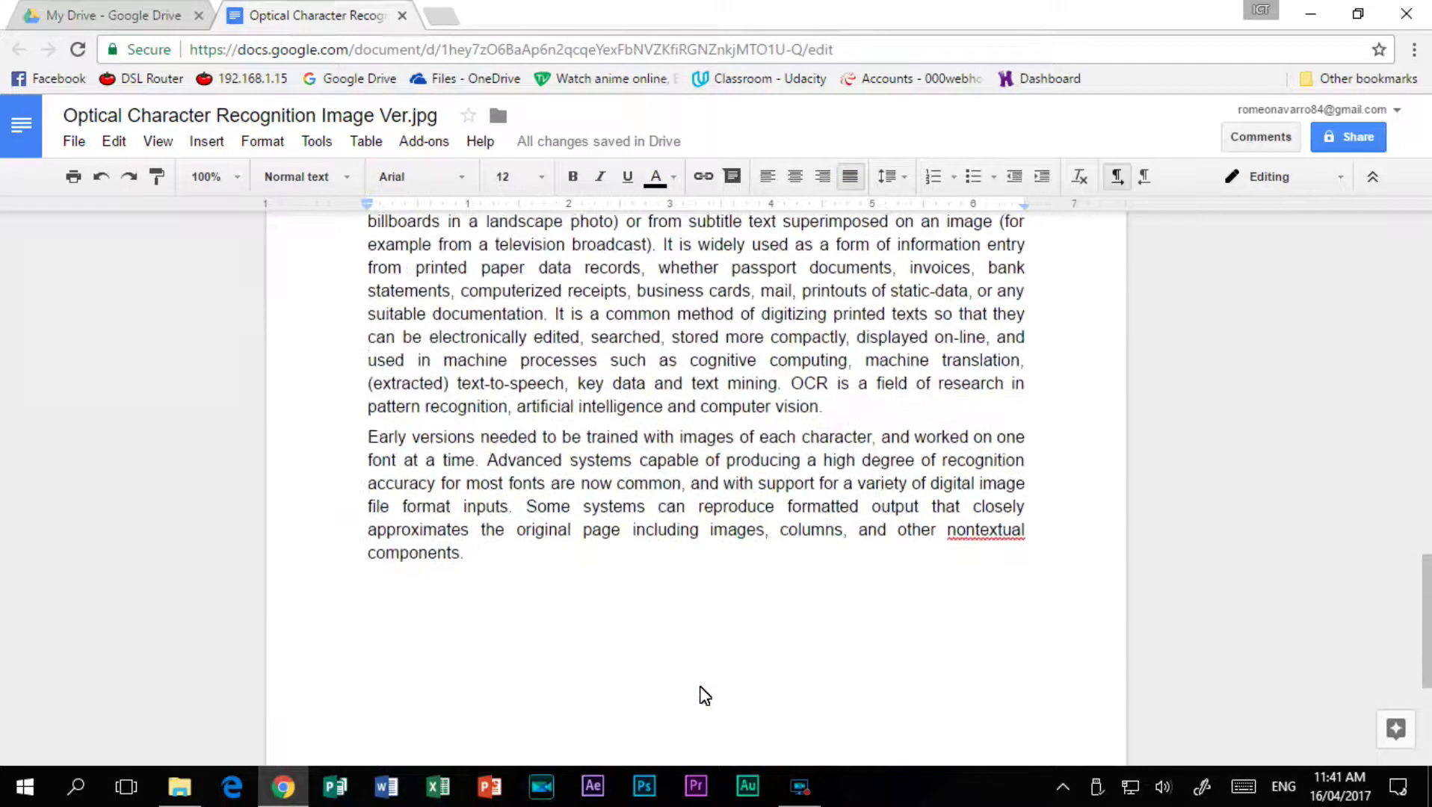
pyautogui.scroll(2, 704, 693)
pyautogui.scroll(3, 703, 693)
pyautogui.scroll(-10, 704, 687)
pyautogui.click(729, 347)
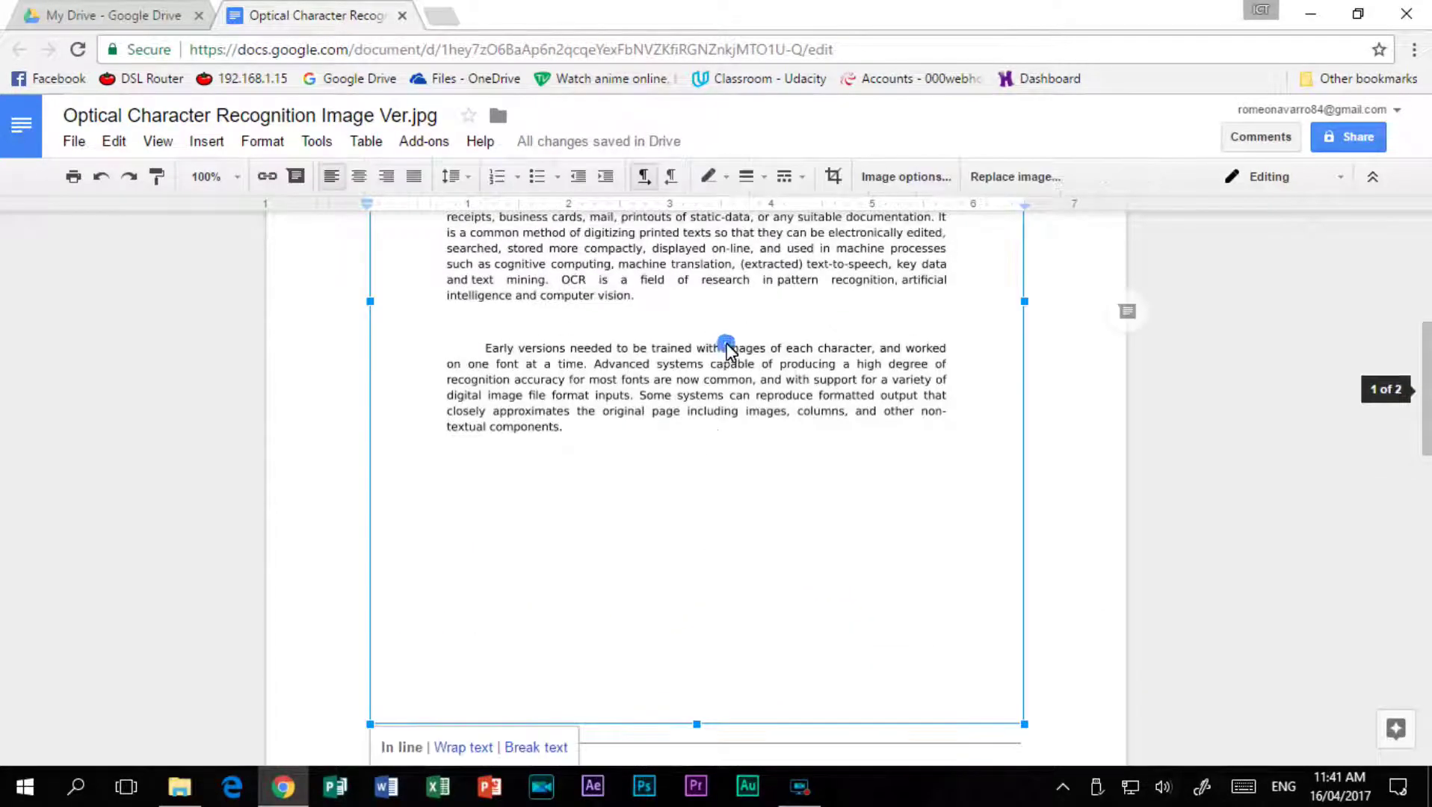
pyautogui.press('Delete')
pyautogui.scroll(1, 729, 351)
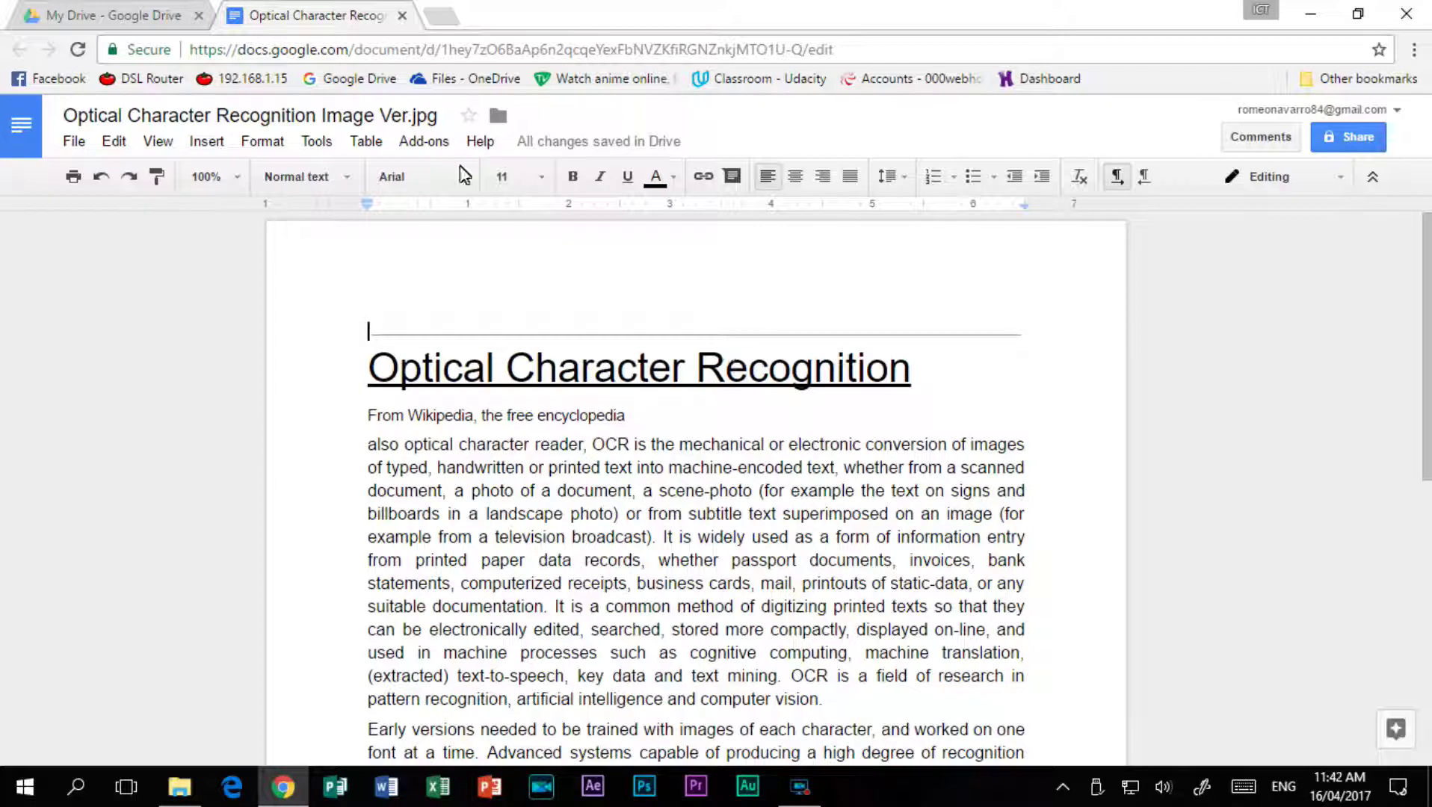
# Close the converted image document and collapse the upload progress panel
pyautogui.click(403, 17)
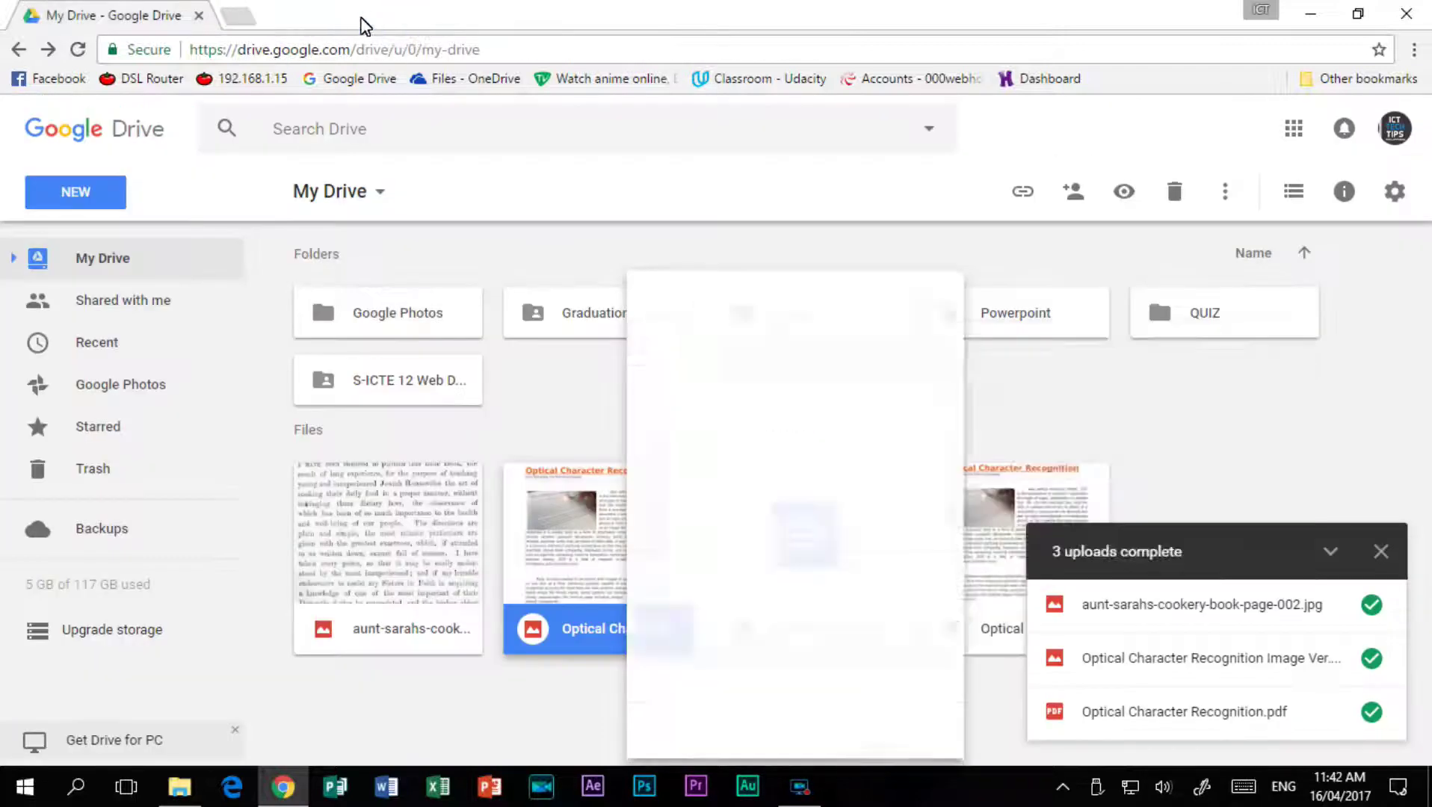
pyautogui.click(1331, 553)
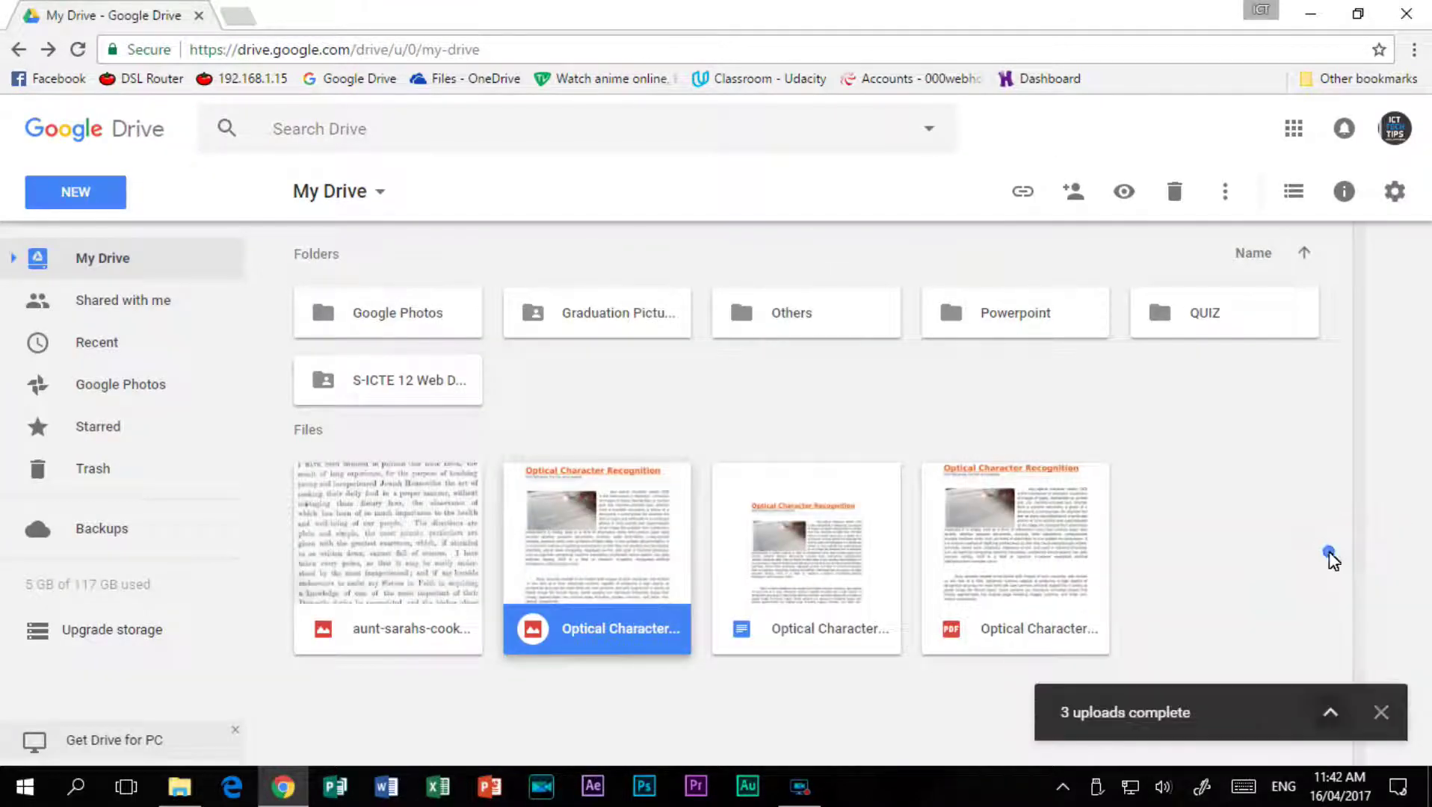
pyautogui.click(774, 572)
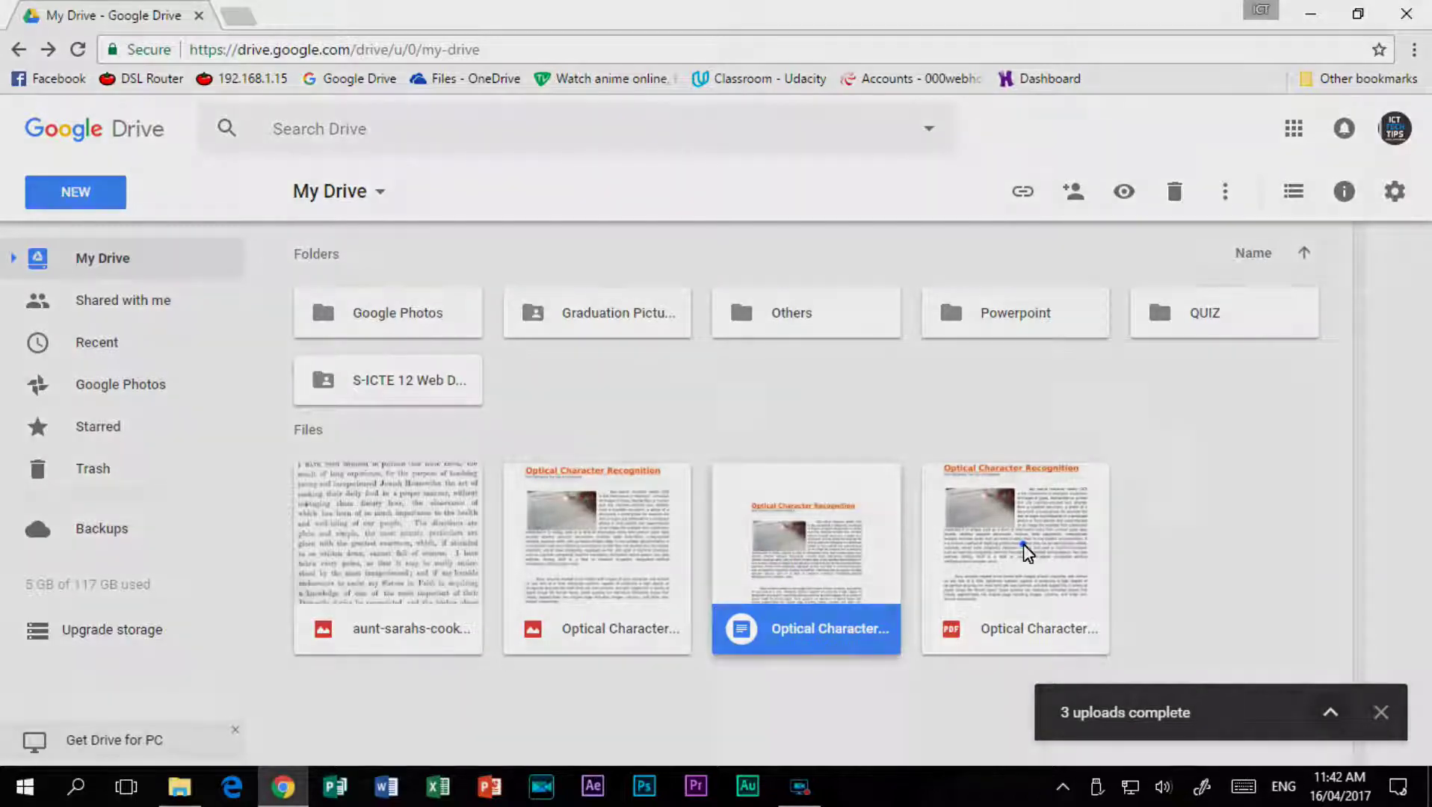
# Open Optical Character Recognition.pdf with Google Docs
pyautogui.click(1025, 551)
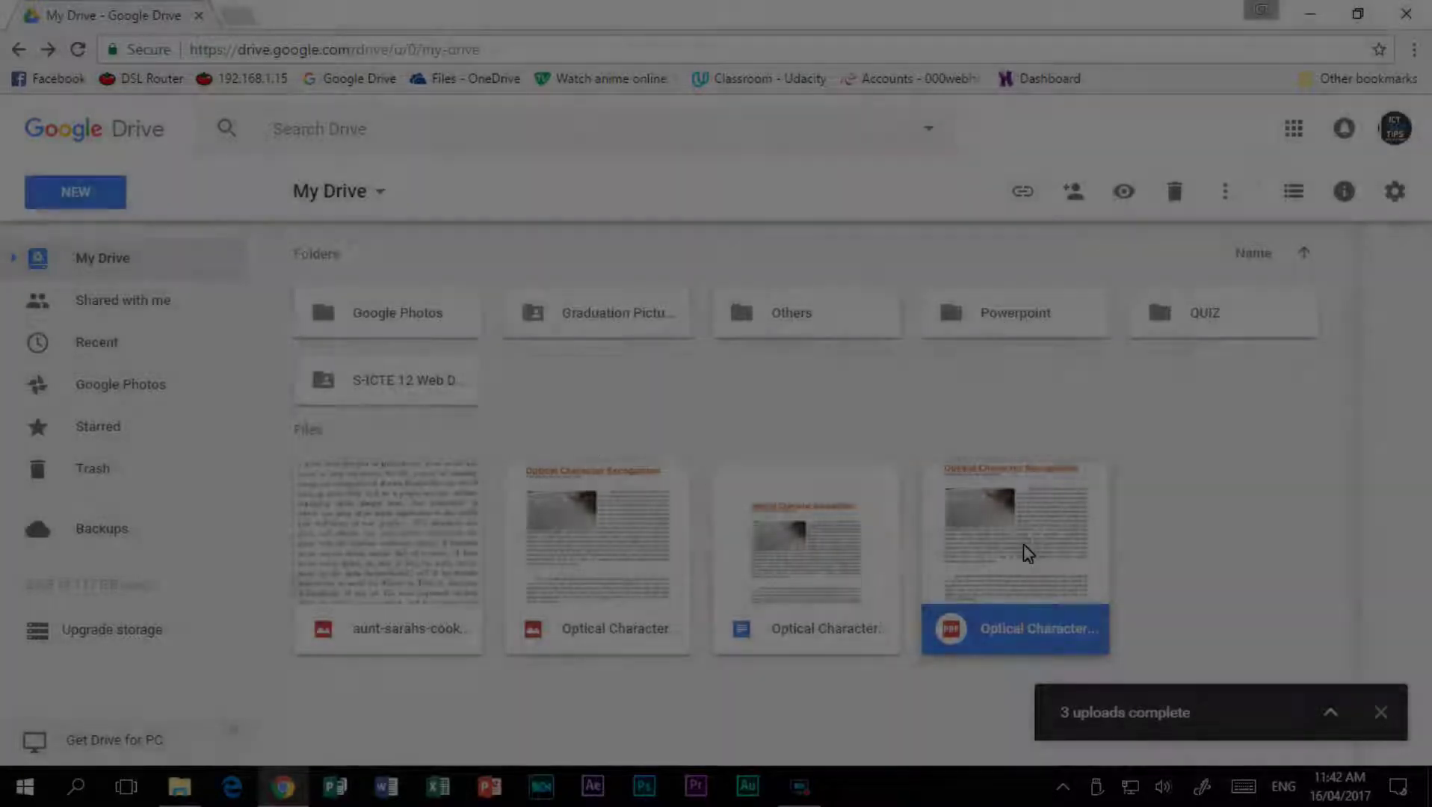
pyautogui.rightClick(1024, 551)
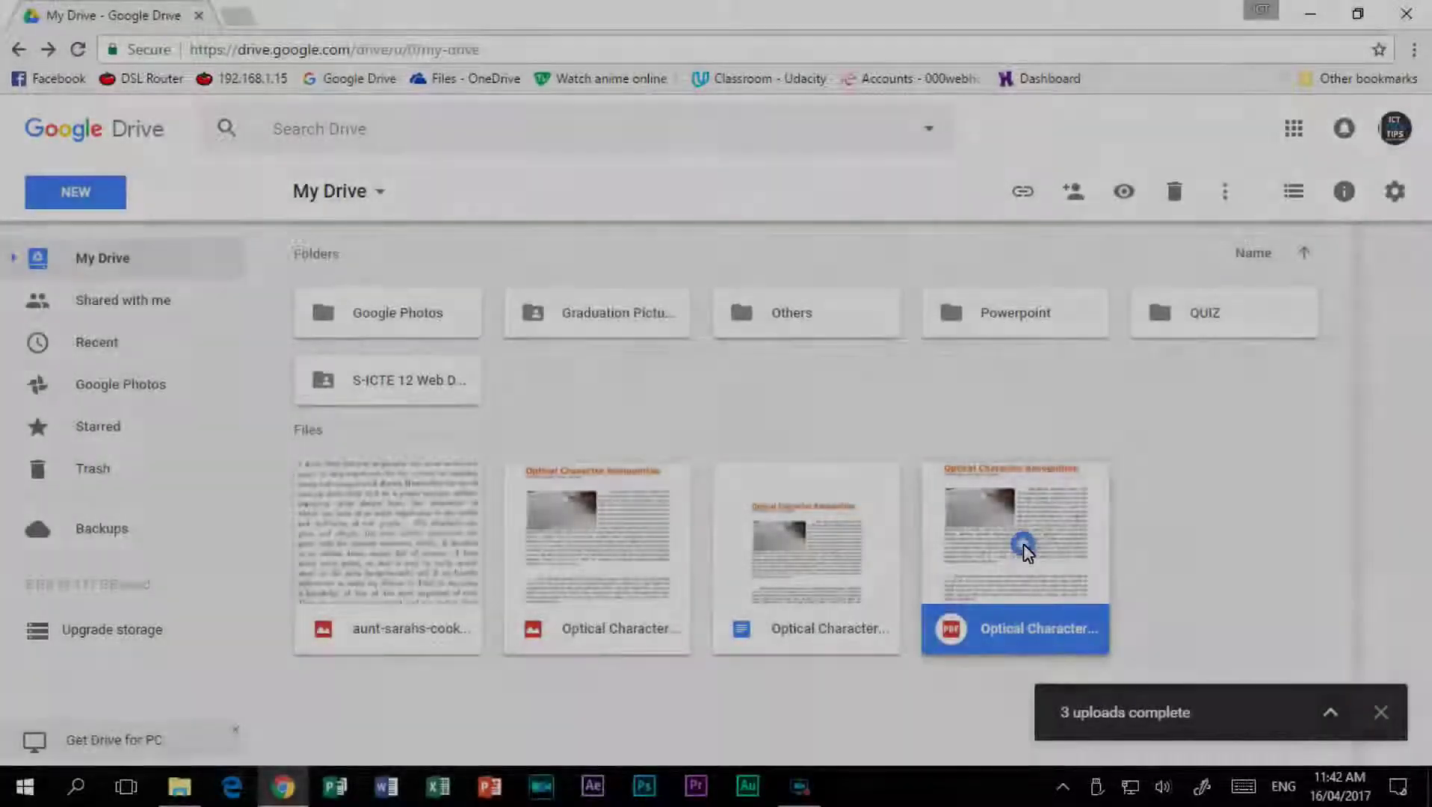
pyautogui.click(1110, 356)
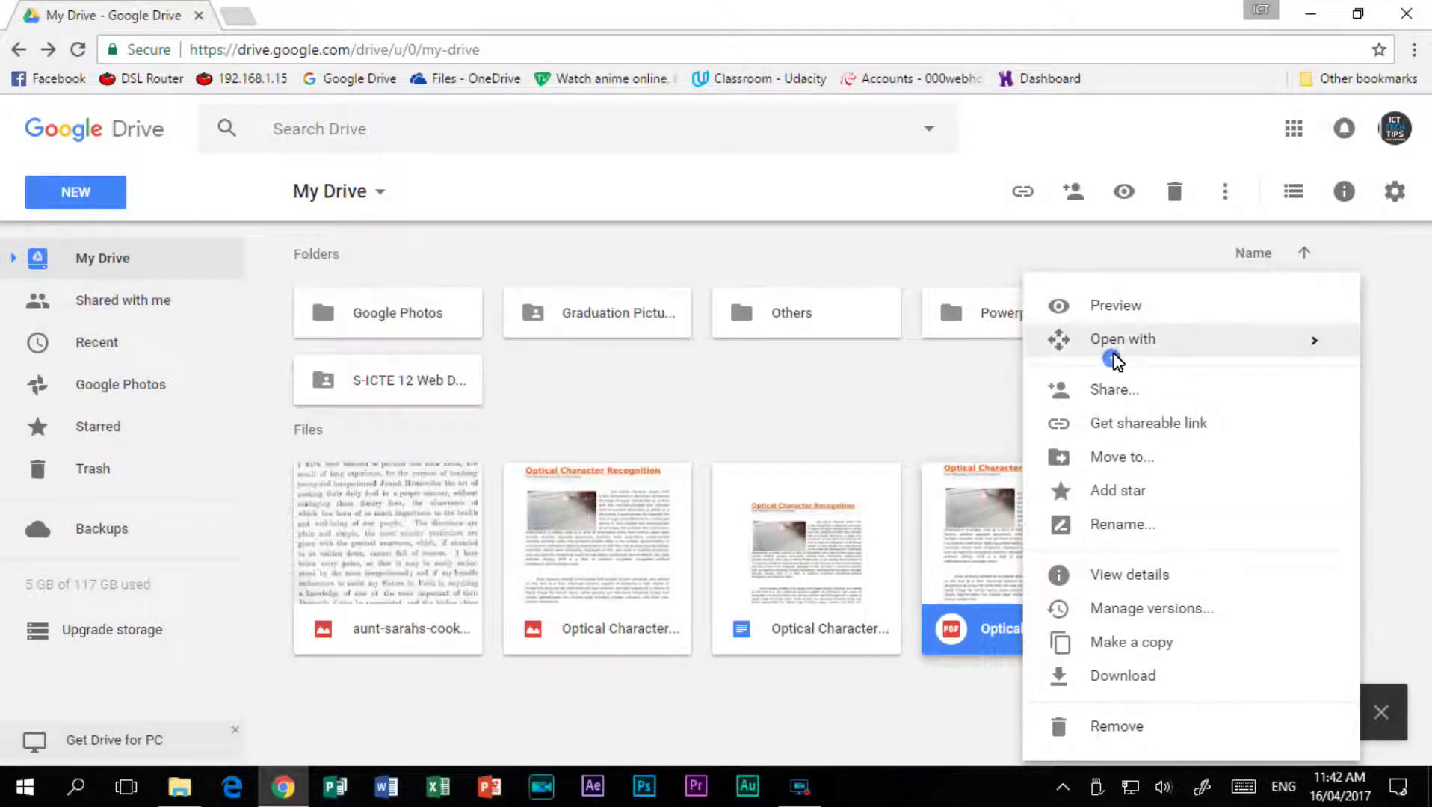
pyautogui.click(876, 360)
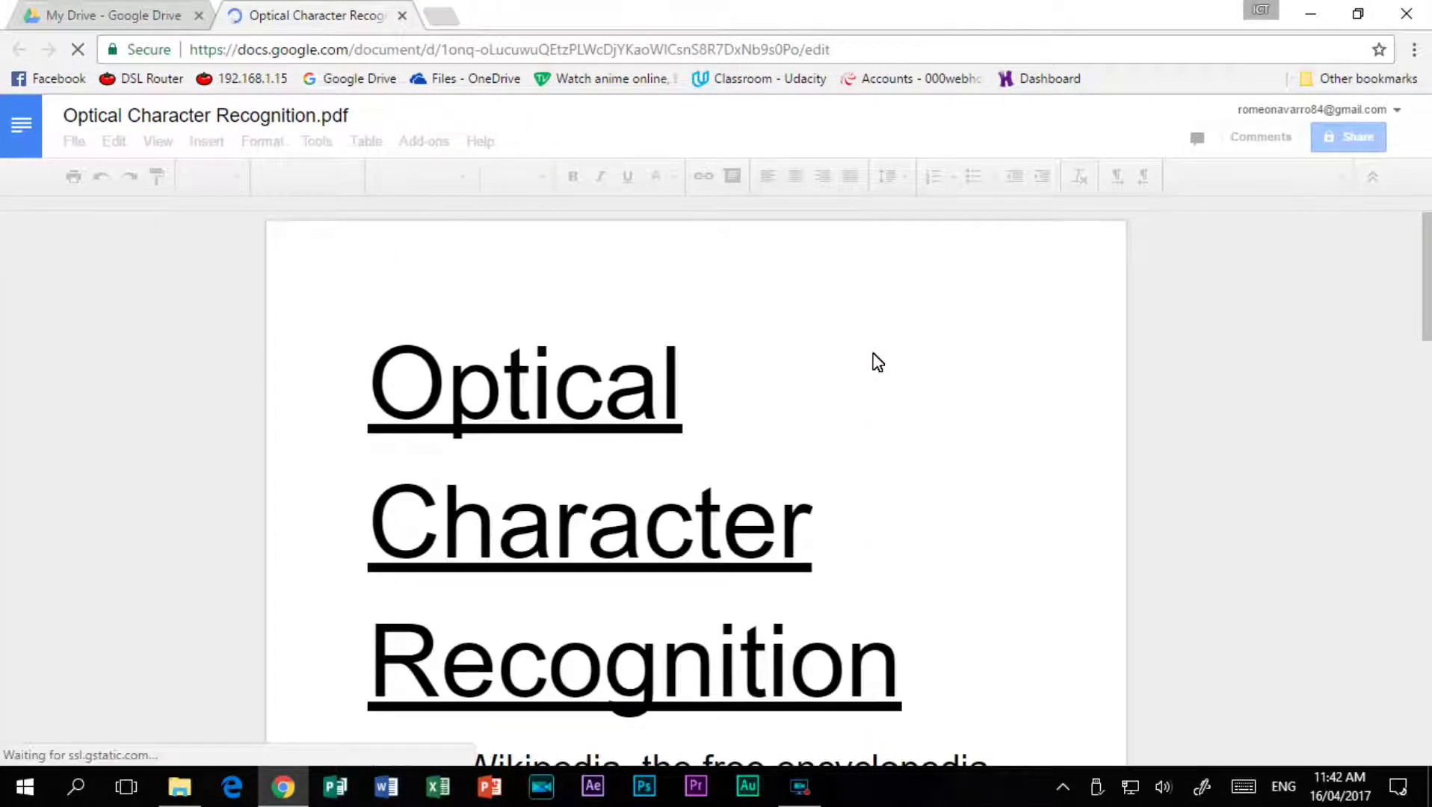
pyautogui.scroll(-5, 876, 363)
pyautogui.scroll(-3, 876, 362)
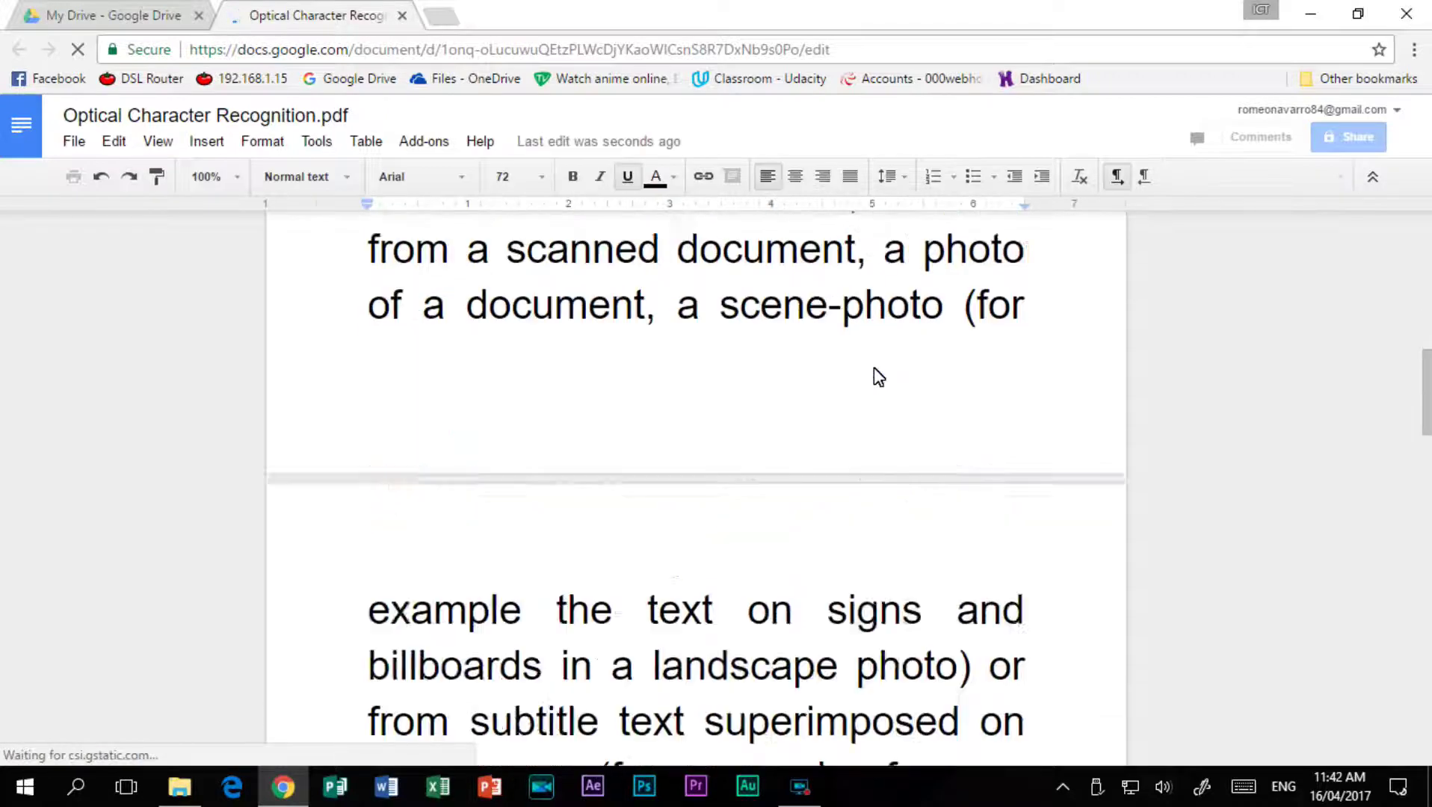
pyautogui.scroll(-2, 873, 378)
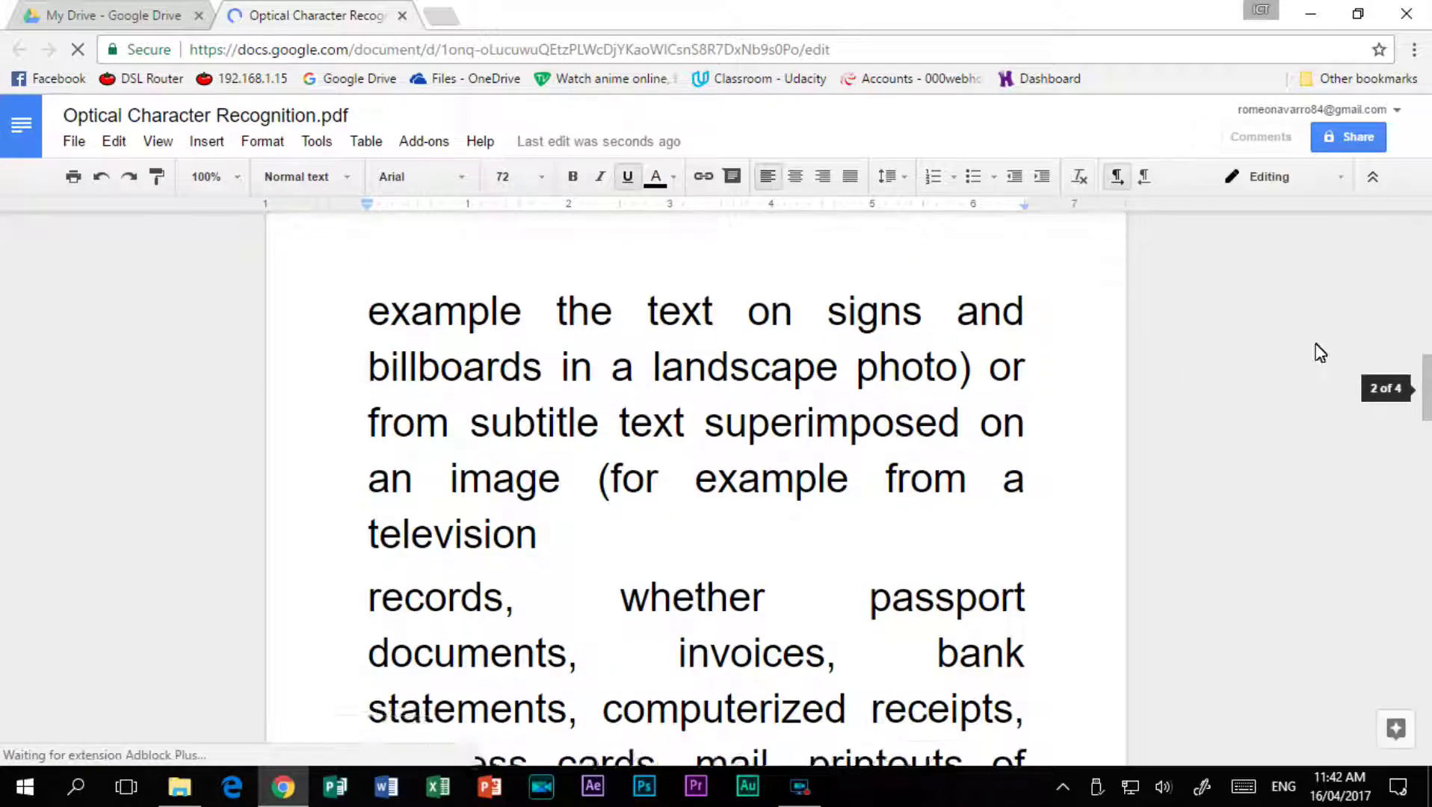
pyautogui.scroll(1, 1427, 364)
pyautogui.scroll(6, 1429, 289)
pyautogui.scroll(-1, 1430, 268)
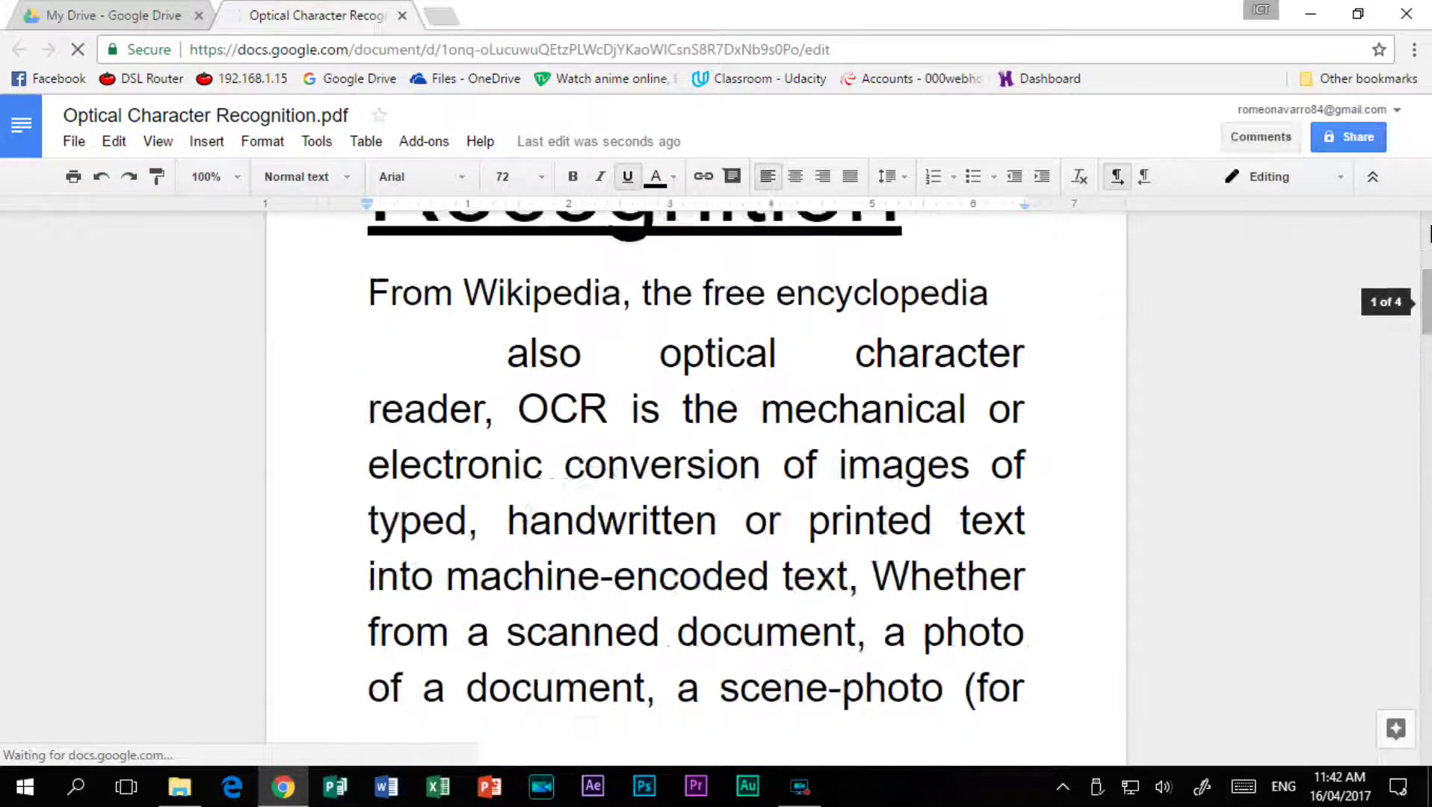
pyautogui.scroll(-4, 1429, 233)
pyautogui.scroll(6, 1429, 325)
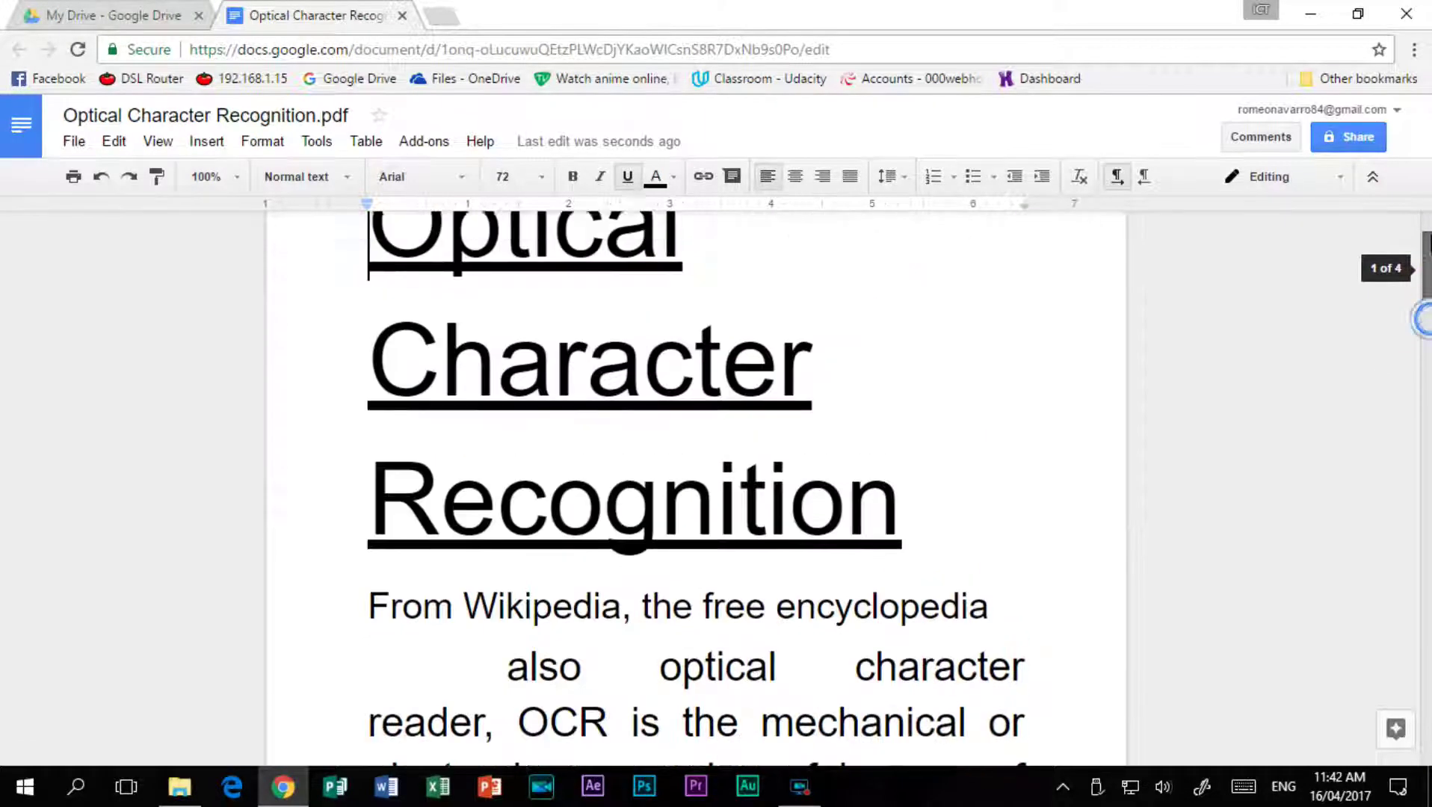
# Make all the document text Normal text and justify it
pyautogui.hotkey('ctrl', 'a')
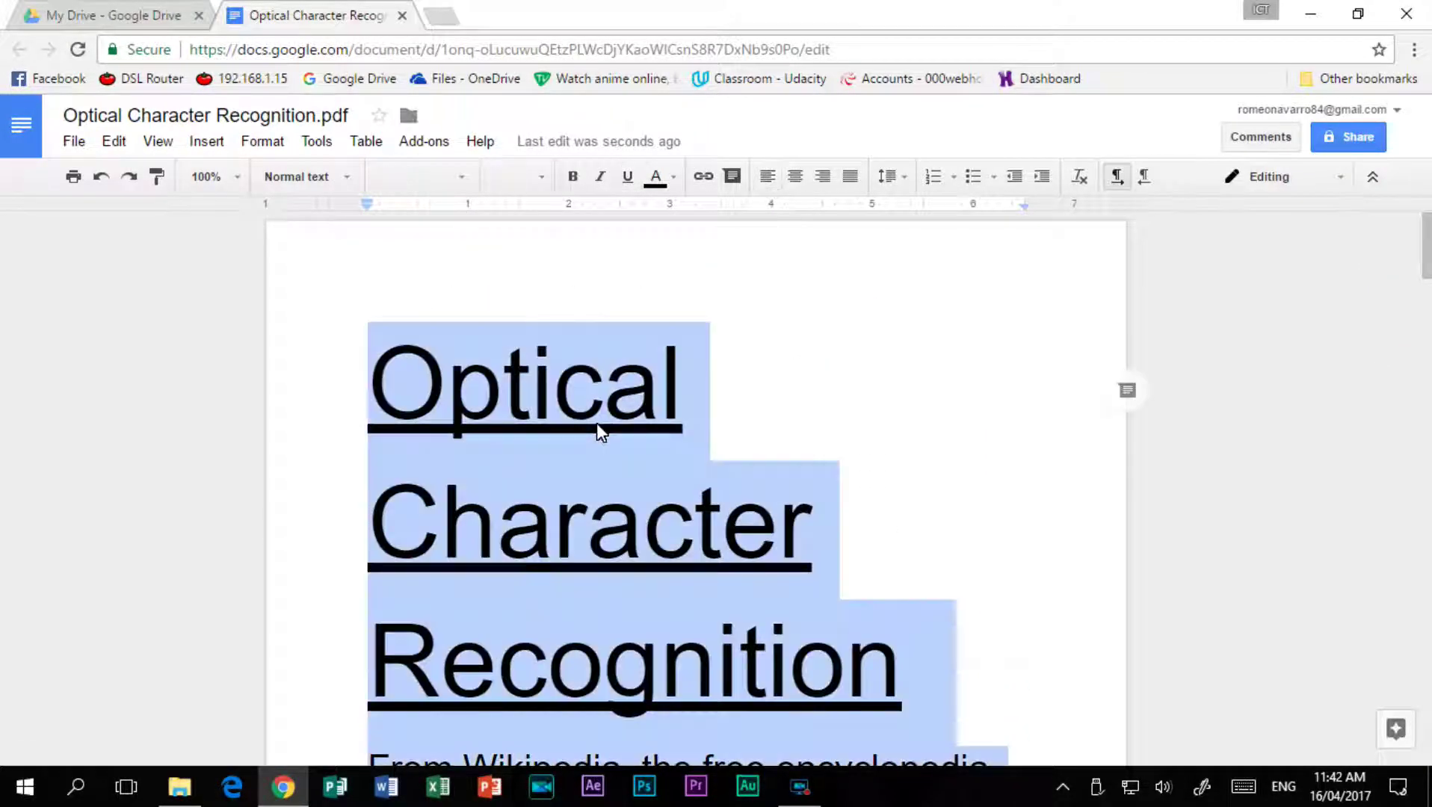
pyautogui.click(315, 177)
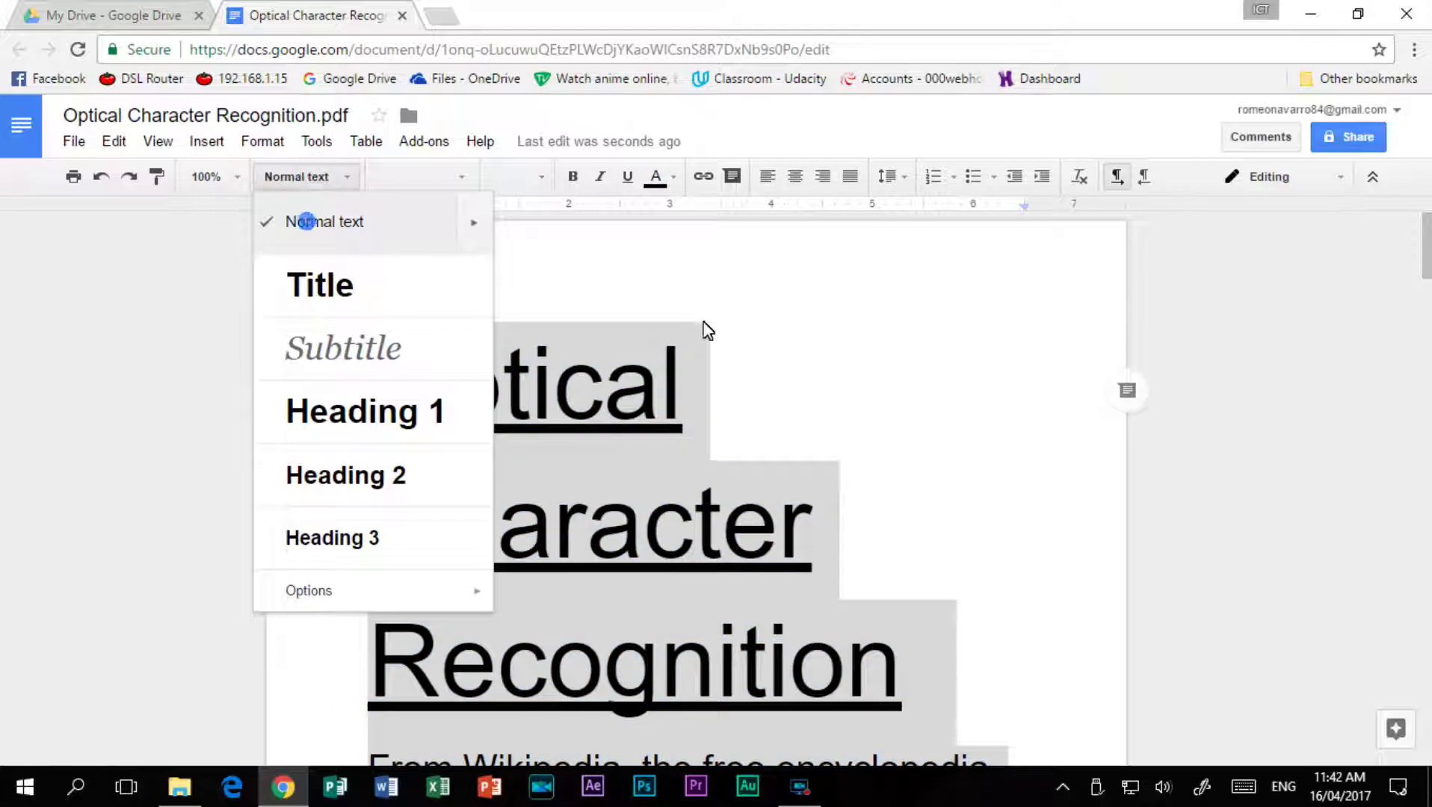
pyautogui.click(304, 221)
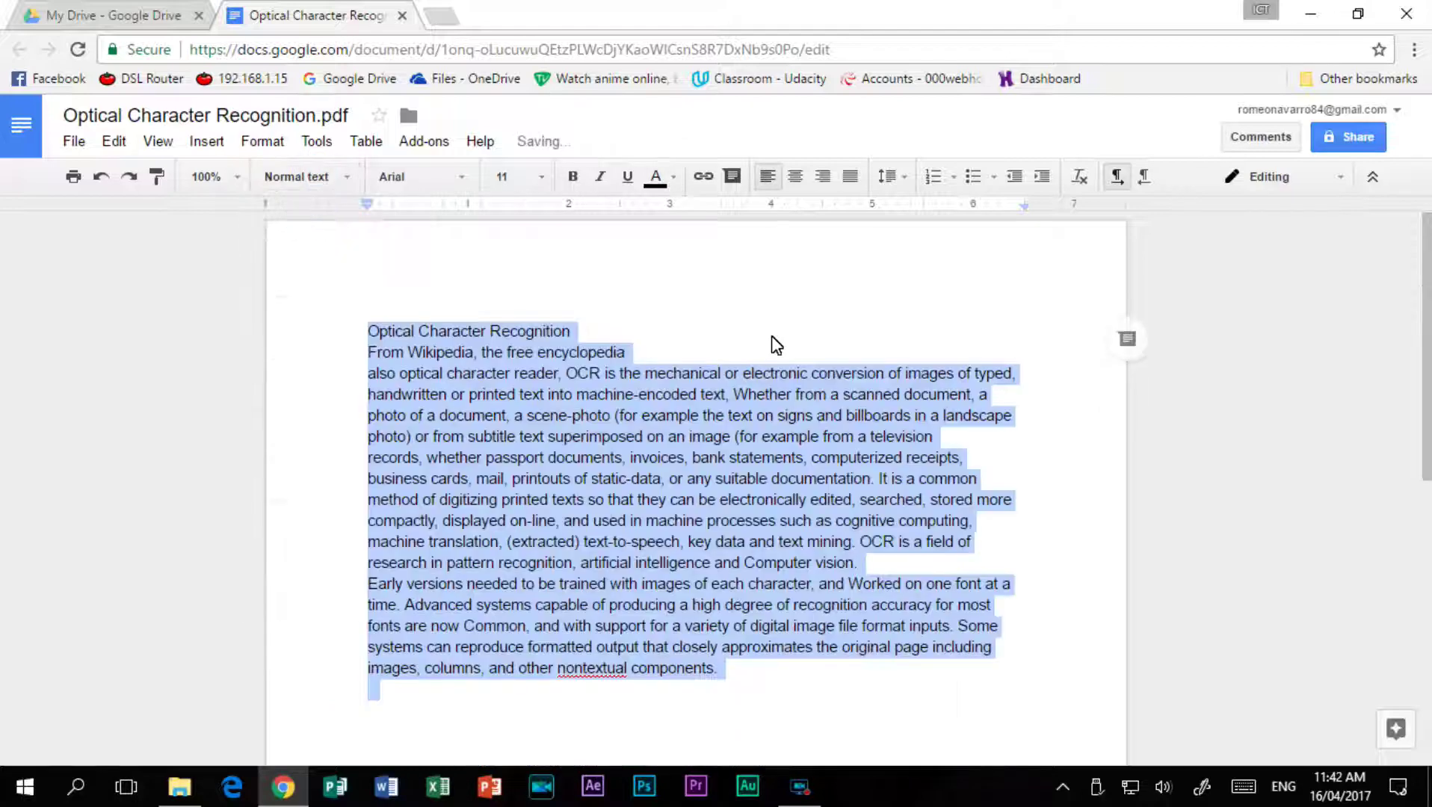
pyautogui.click(845, 179)
pyautogui.click(717, 376)
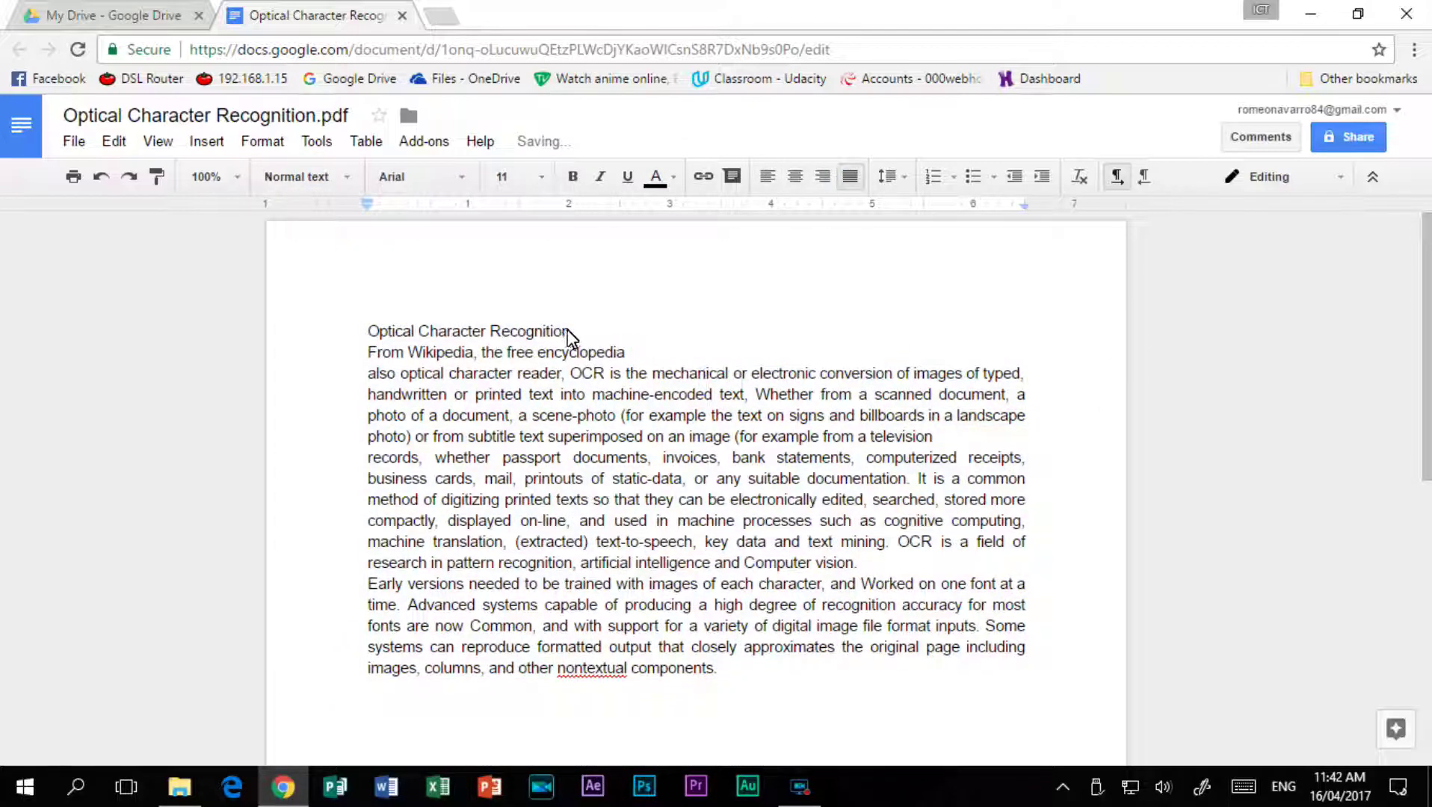
# Add a blank line after the title, set the title to size 24, and close the document
pyautogui.press('Return')
pyautogui.moveTo(570, 332); pyautogui.dragTo(342, 343)
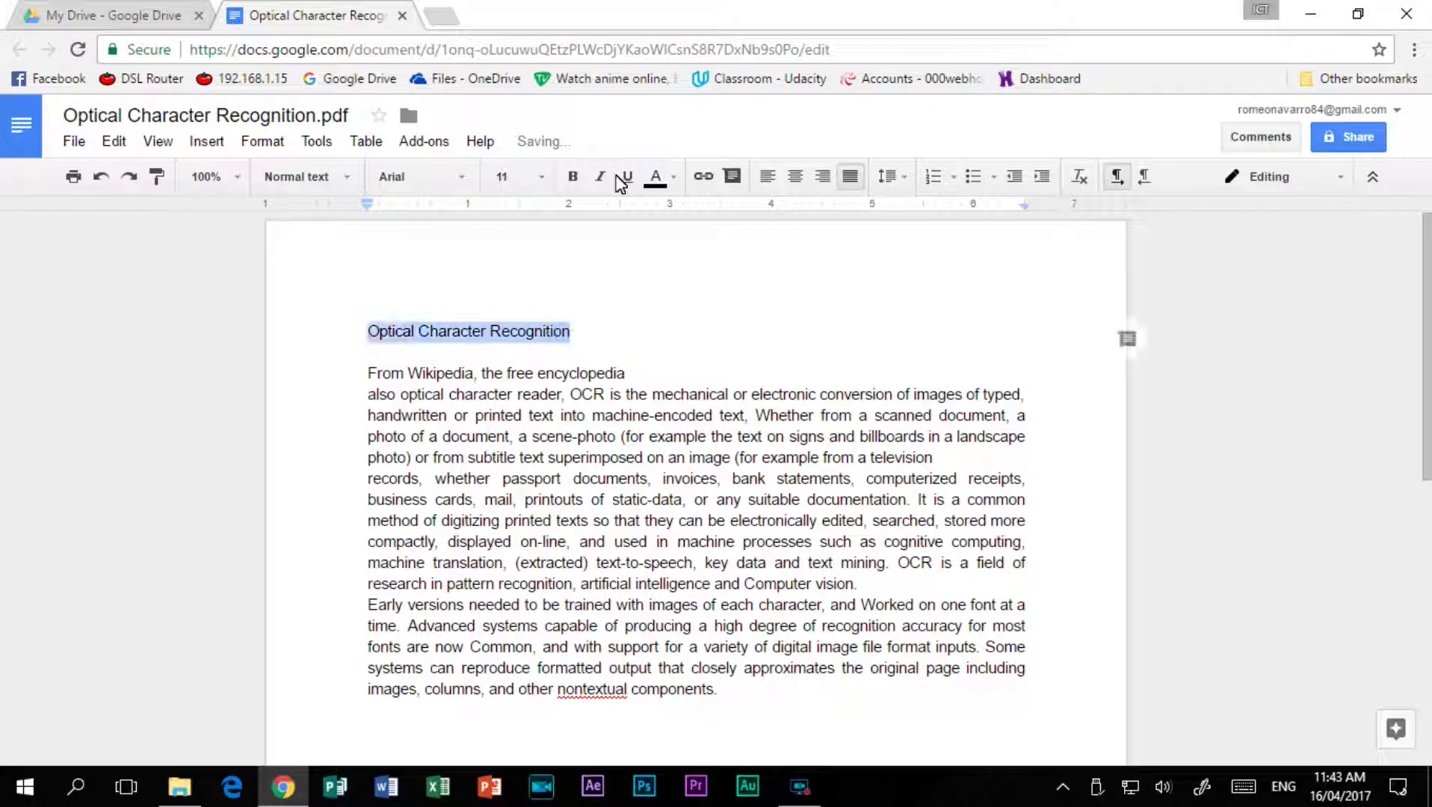
pyautogui.click(541, 178)
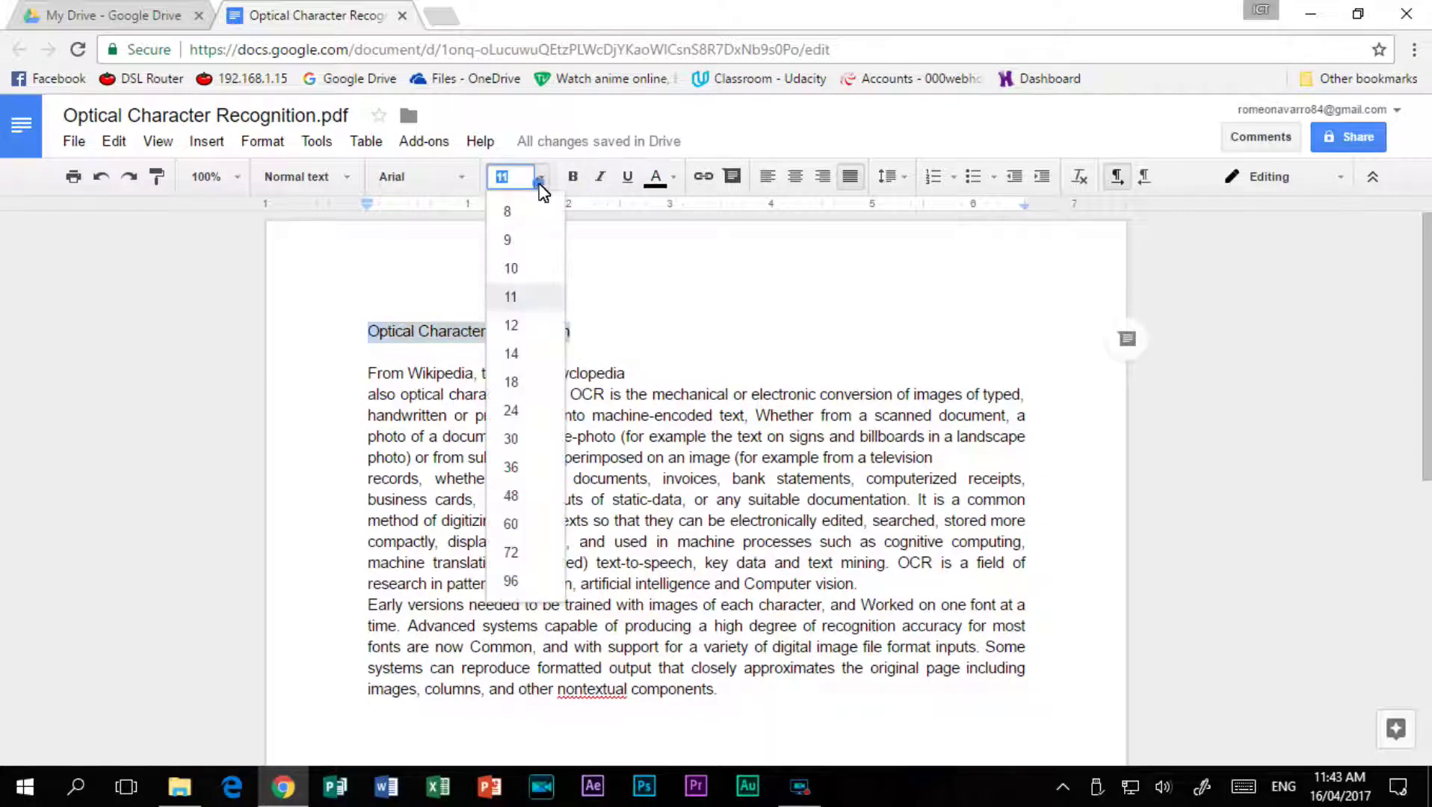
pyautogui.click(511, 414)
pyautogui.click(655, 472)
pyautogui.scroll(-2, 653, 478)
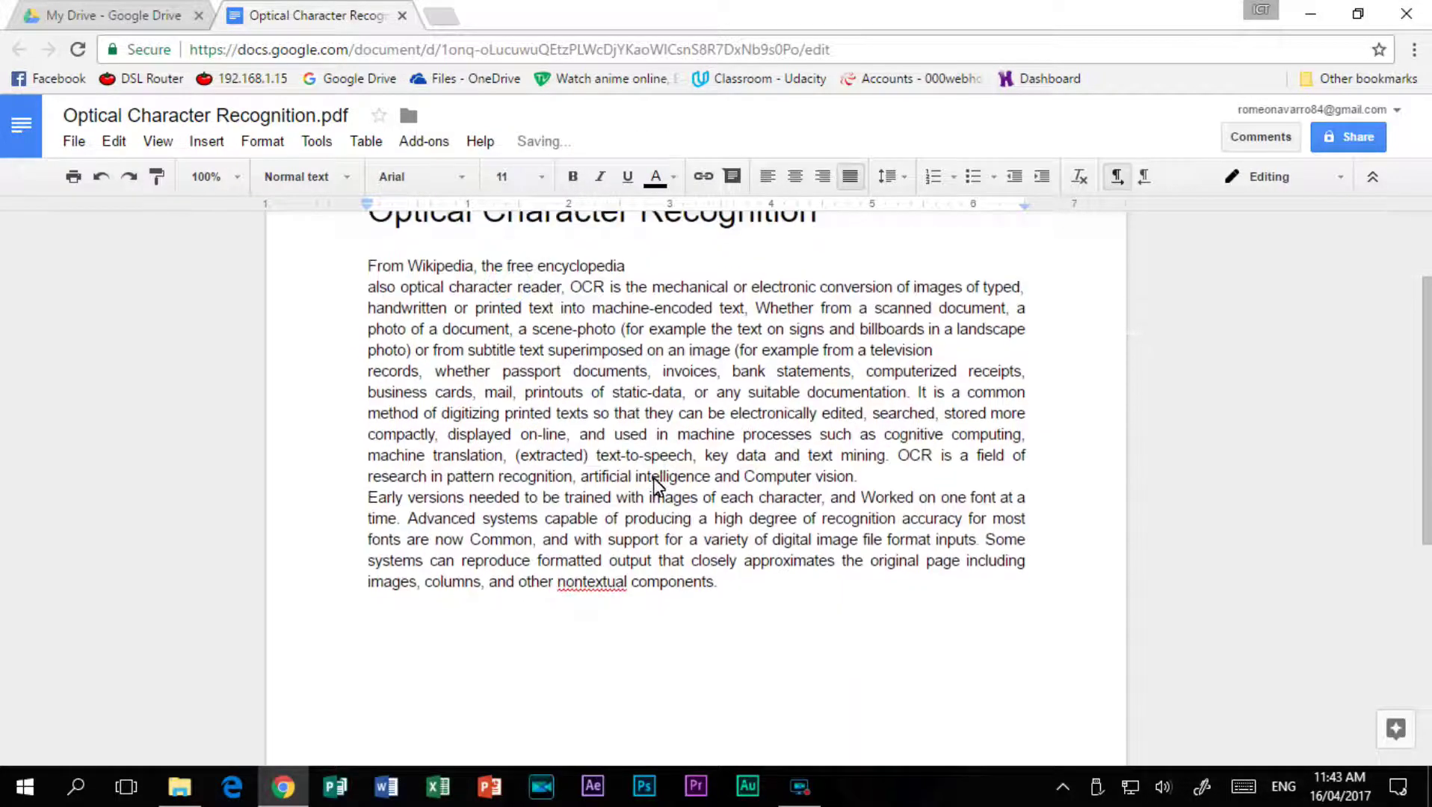
pyautogui.scroll(-2, 644, 475)
pyautogui.scroll(2, 644, 476)
pyautogui.scroll(-1, 643, 476)
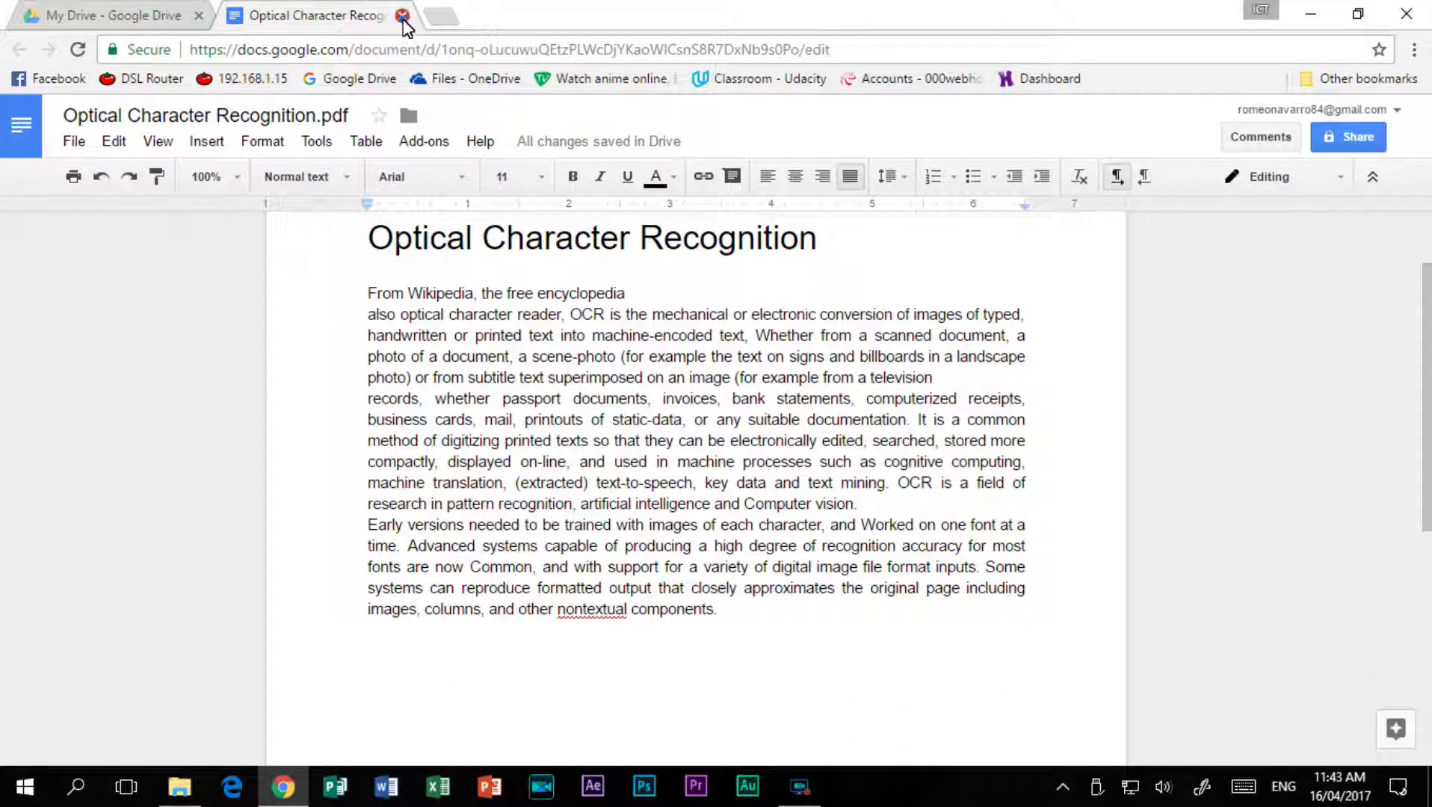
pyautogui.click(401, 16)
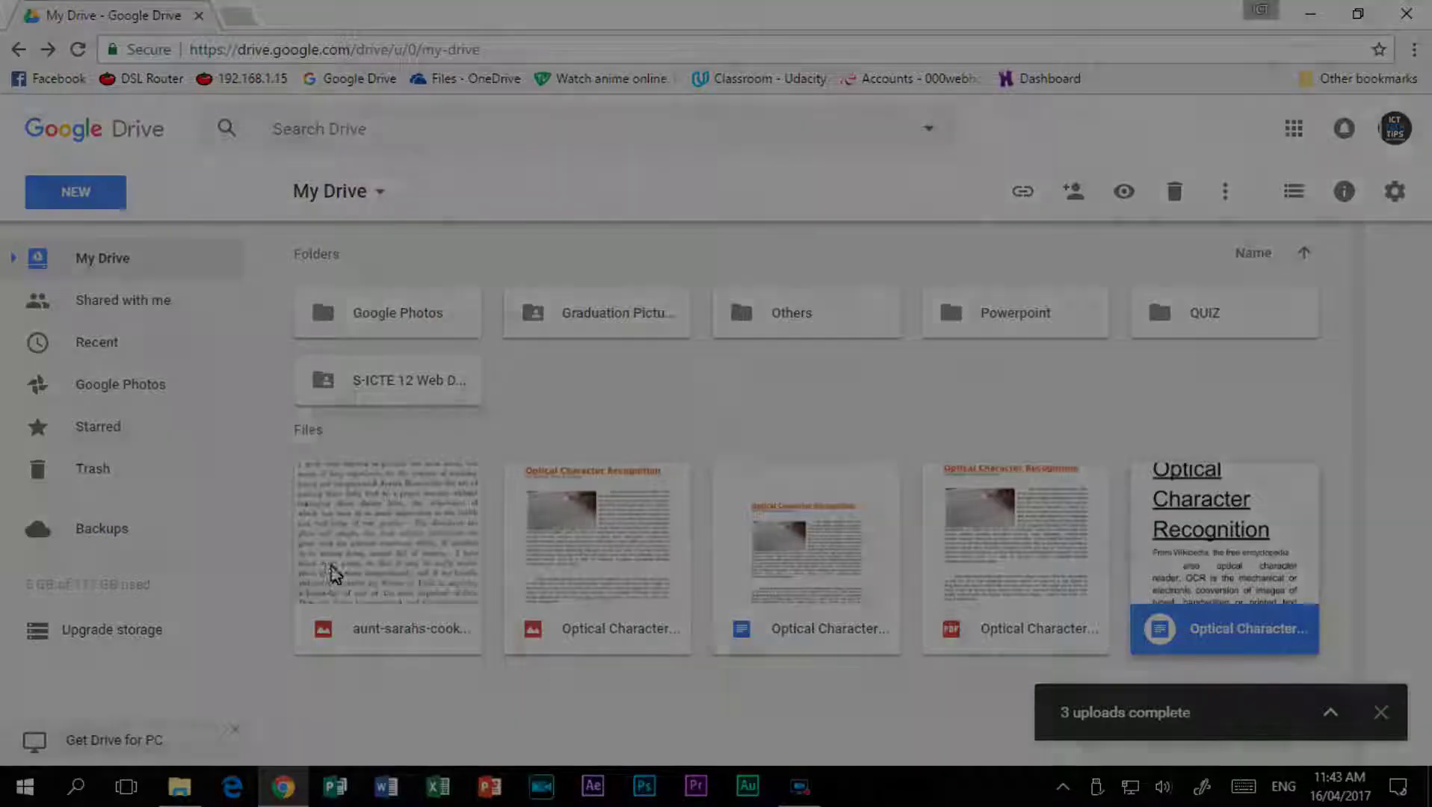
# Open aunt-sarahs-cookery-book-page-002.jpg with Google Docs
pyautogui.click(353, 559)
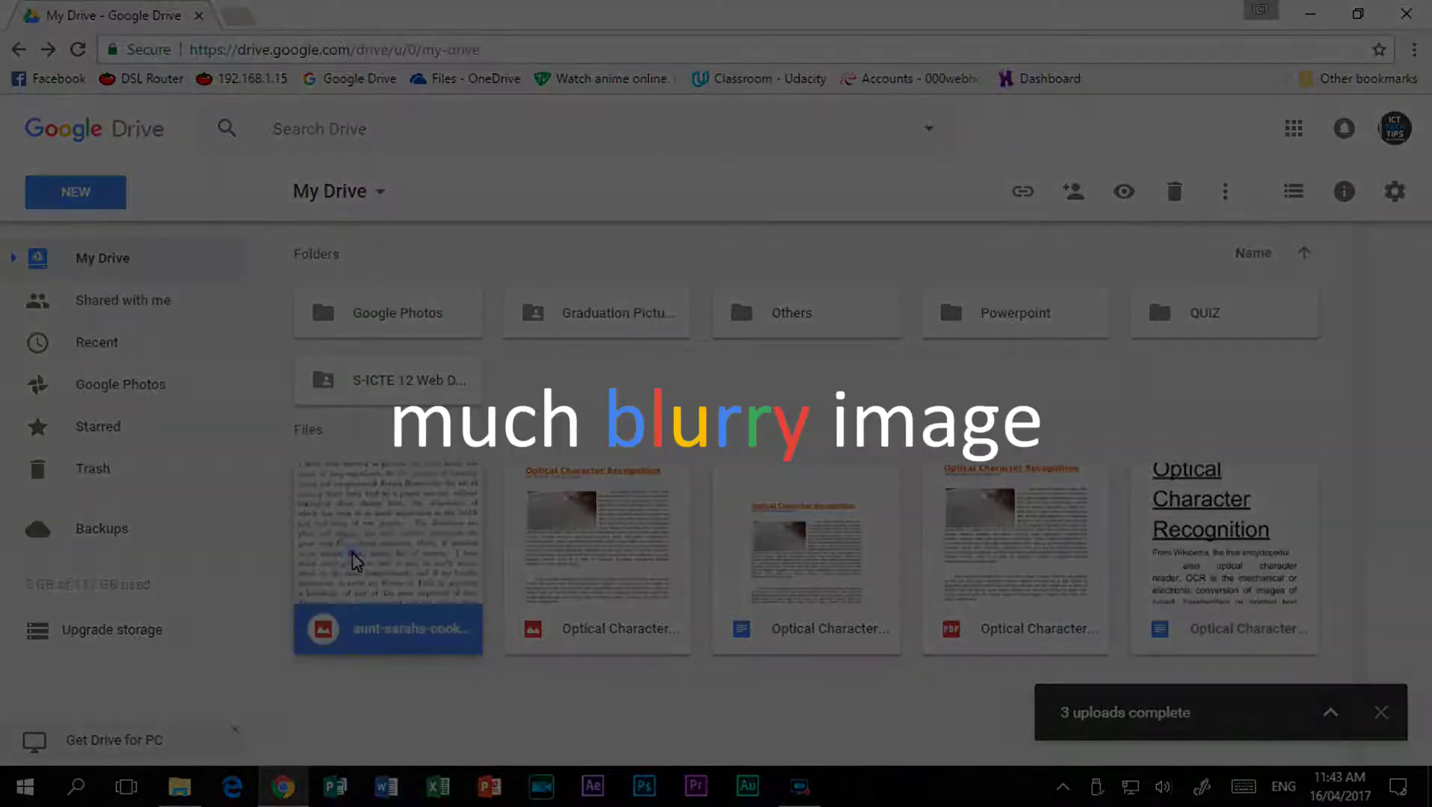
pyautogui.rightClick(353, 559)
pyautogui.moveTo(451, 339)
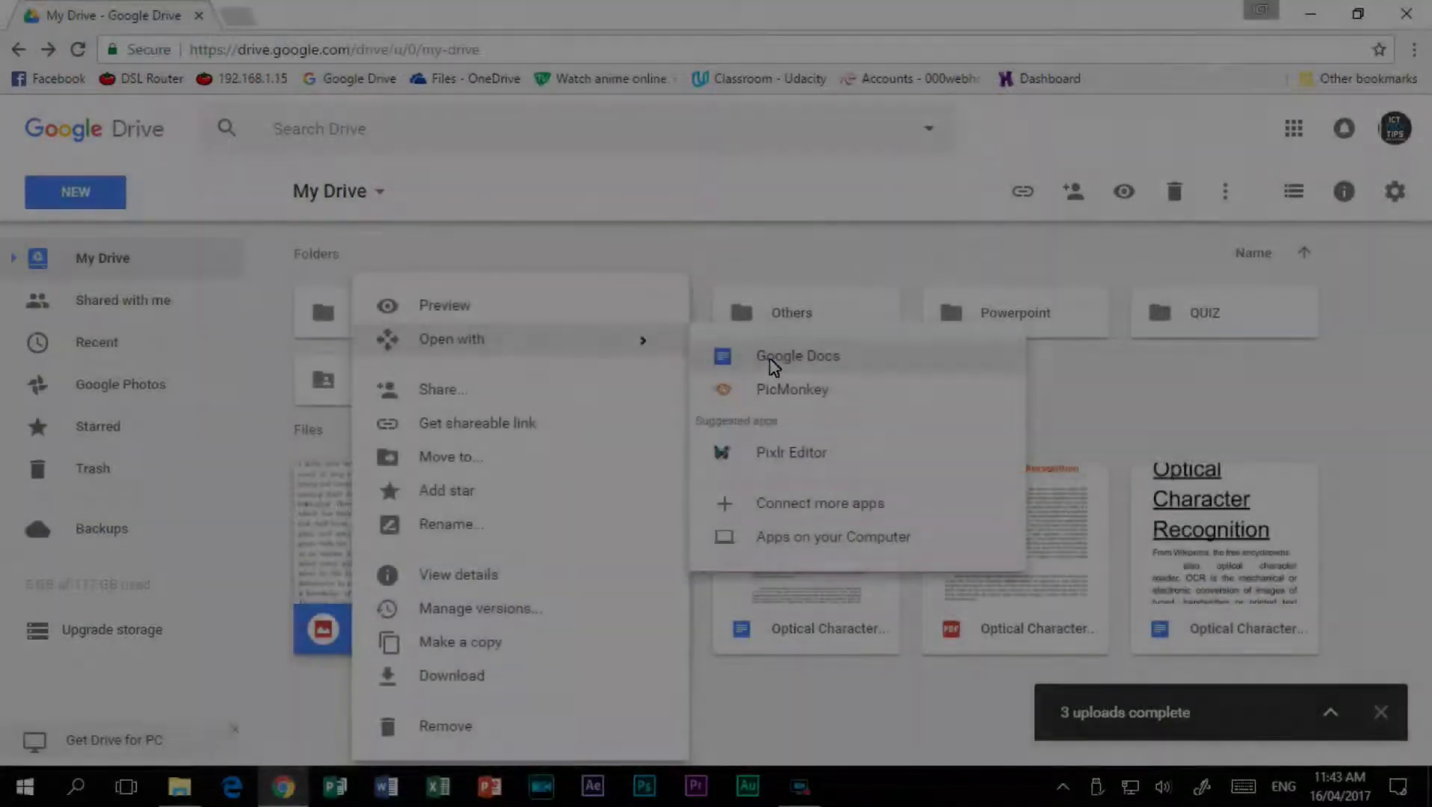
pyautogui.click(771, 366)
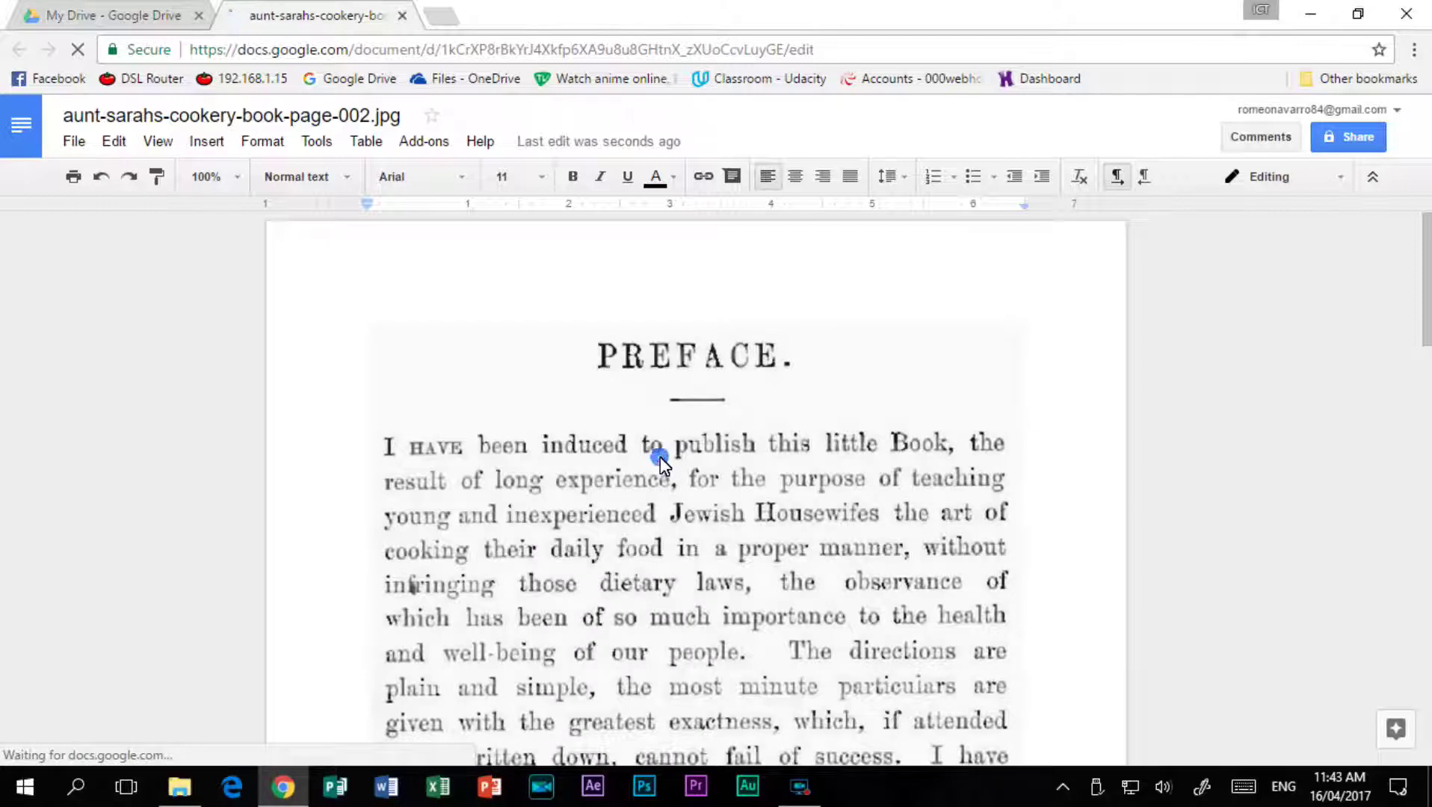
# Delete the embedded page image, make the signature Normal text, and justify the preface
pyautogui.click(660, 464)
pyautogui.moveTo(1427, 253)
pyautogui.mouseDown()
pyautogui.moveTo(1404, 466)
pyautogui.moveTo(1422, 298)
pyautogui.moveTo(1191, 316)
pyautogui.mouseUp()
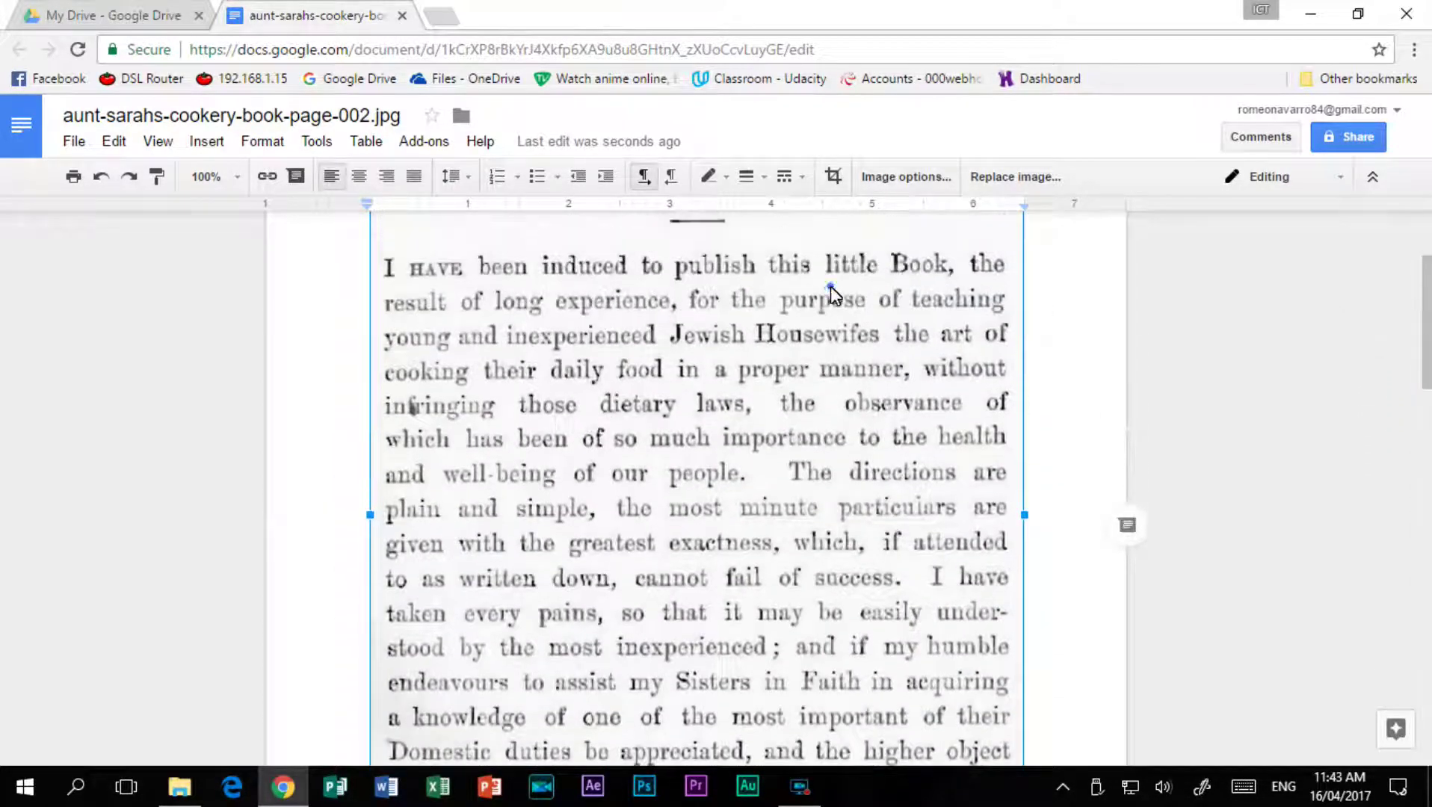
pyautogui.press('Delete')
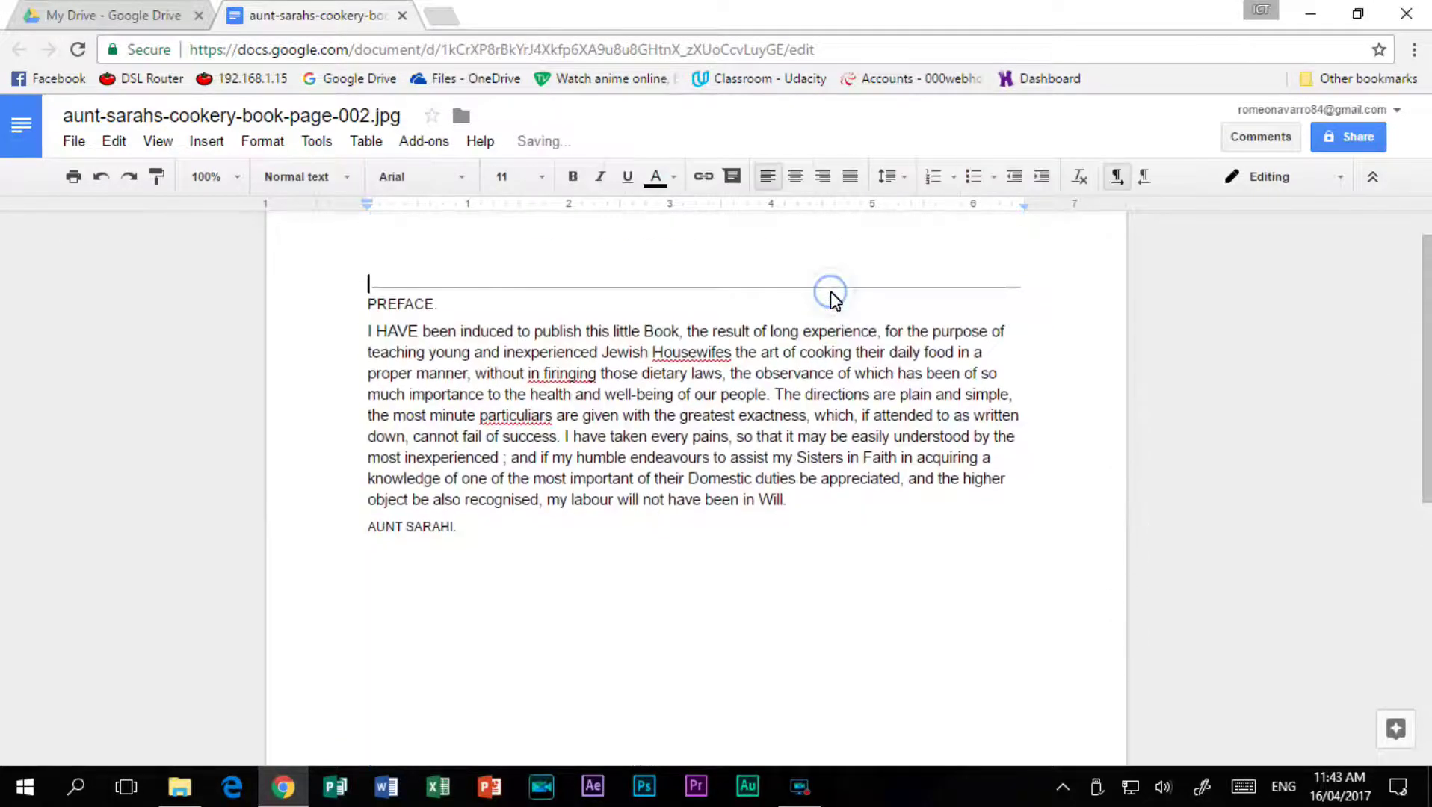
pyautogui.moveTo(370, 332); pyautogui.dragTo(468, 547)
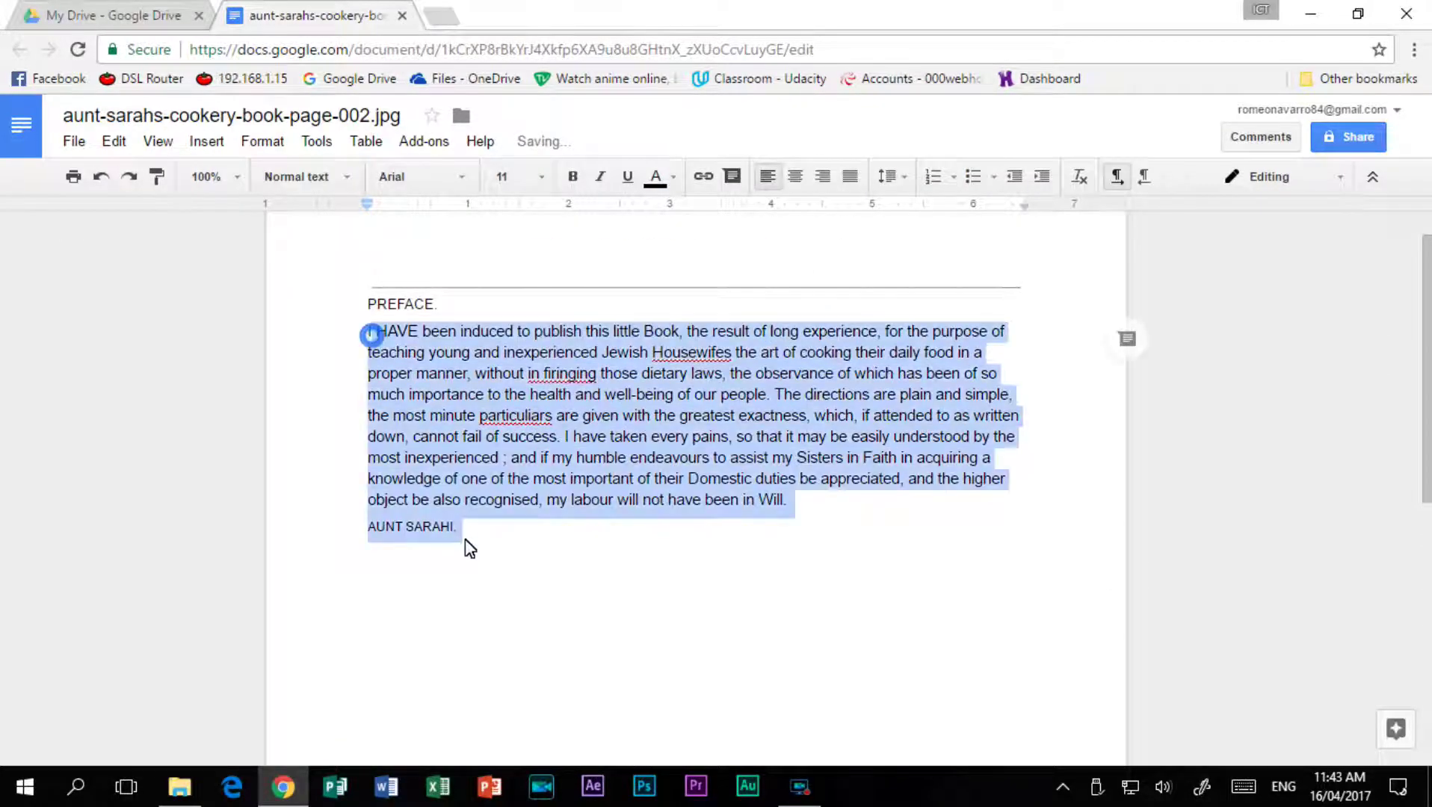
pyautogui.click(323, 181)
pyautogui.click(327, 234)
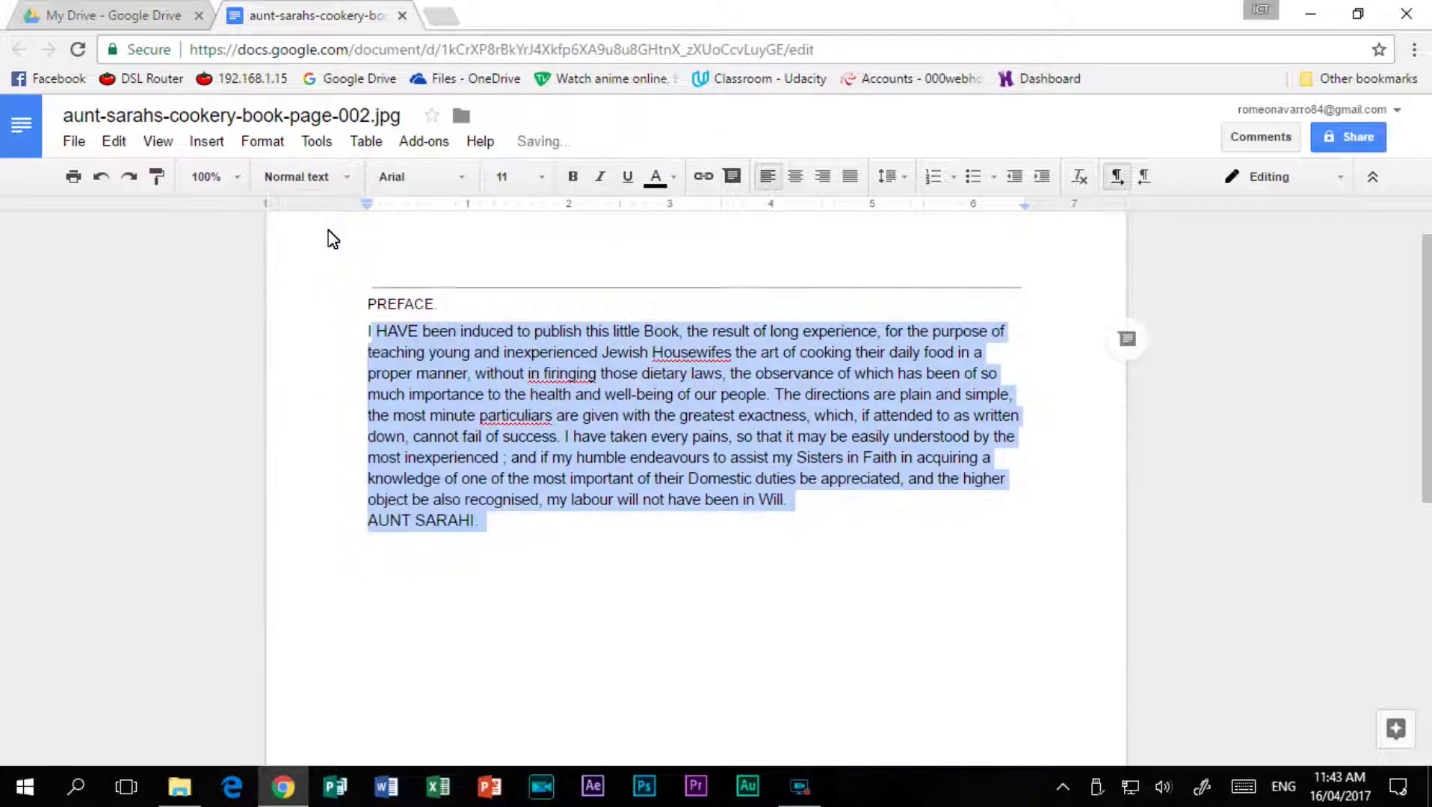
pyautogui.click(850, 179)
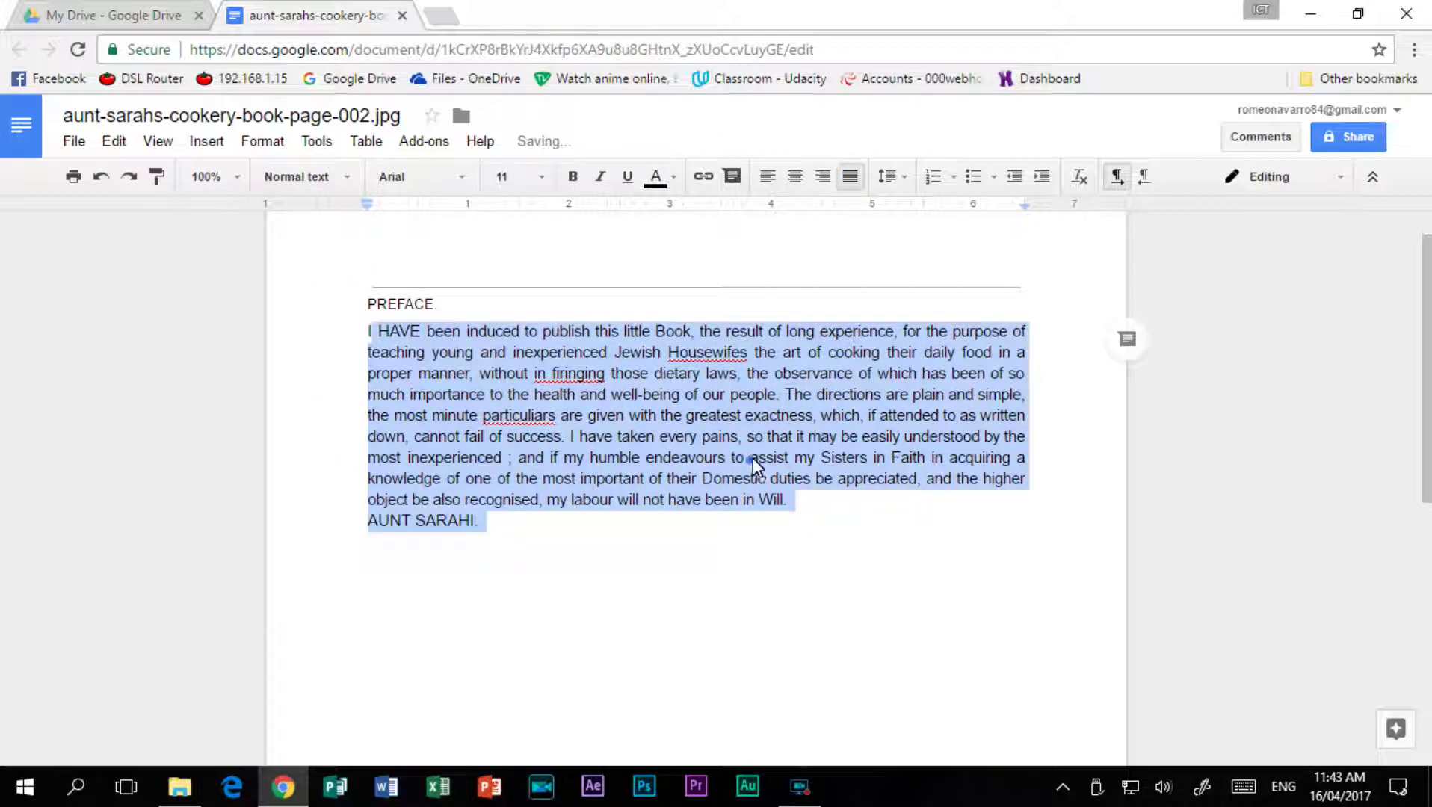
pyautogui.click(750, 459)
# Correct the spellings to Housewife's, infringing and particulars, then close the document
pyautogui.rightClick(725, 356)
pyautogui.click(820, 245)
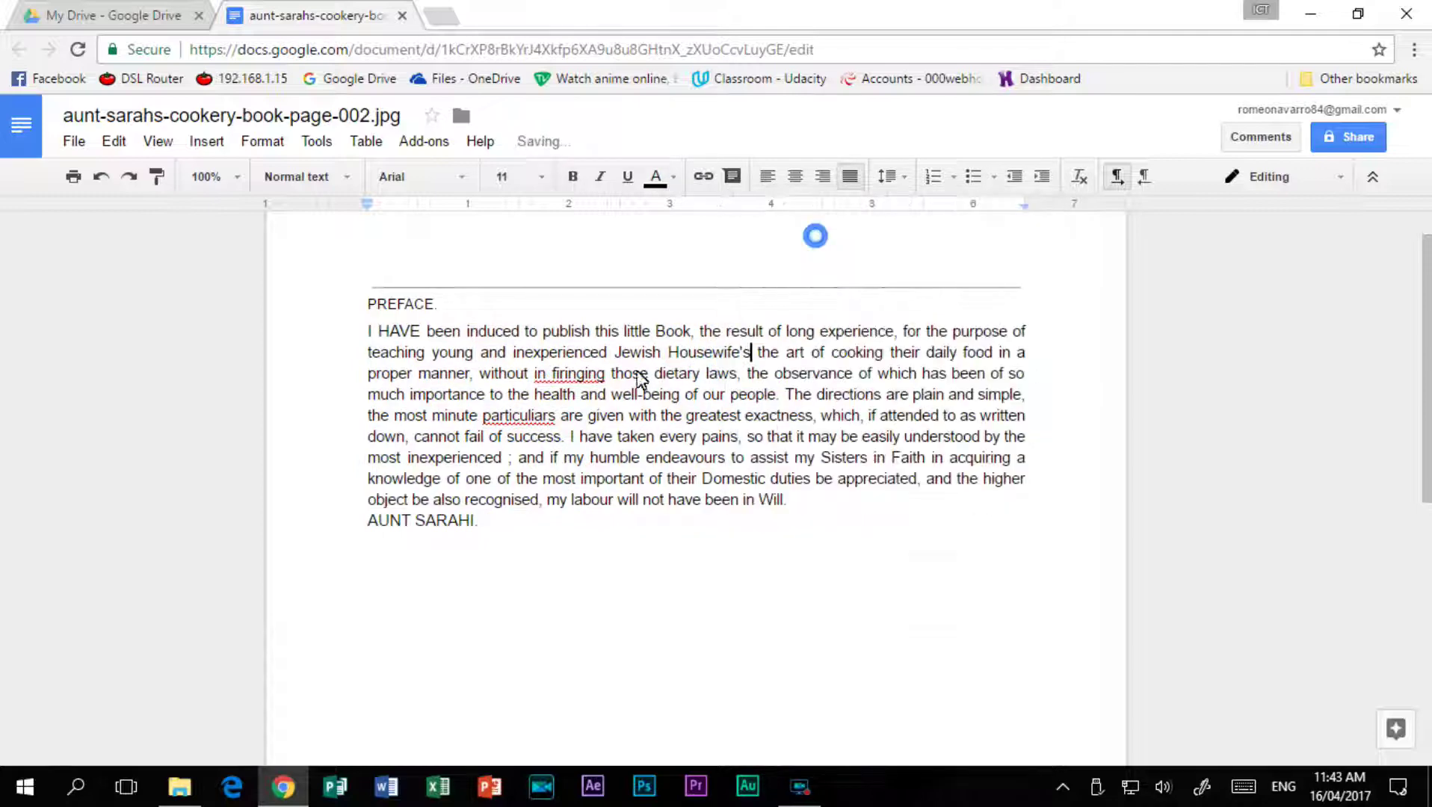
pyautogui.rightClick(573, 376)
pyautogui.click(626, 238)
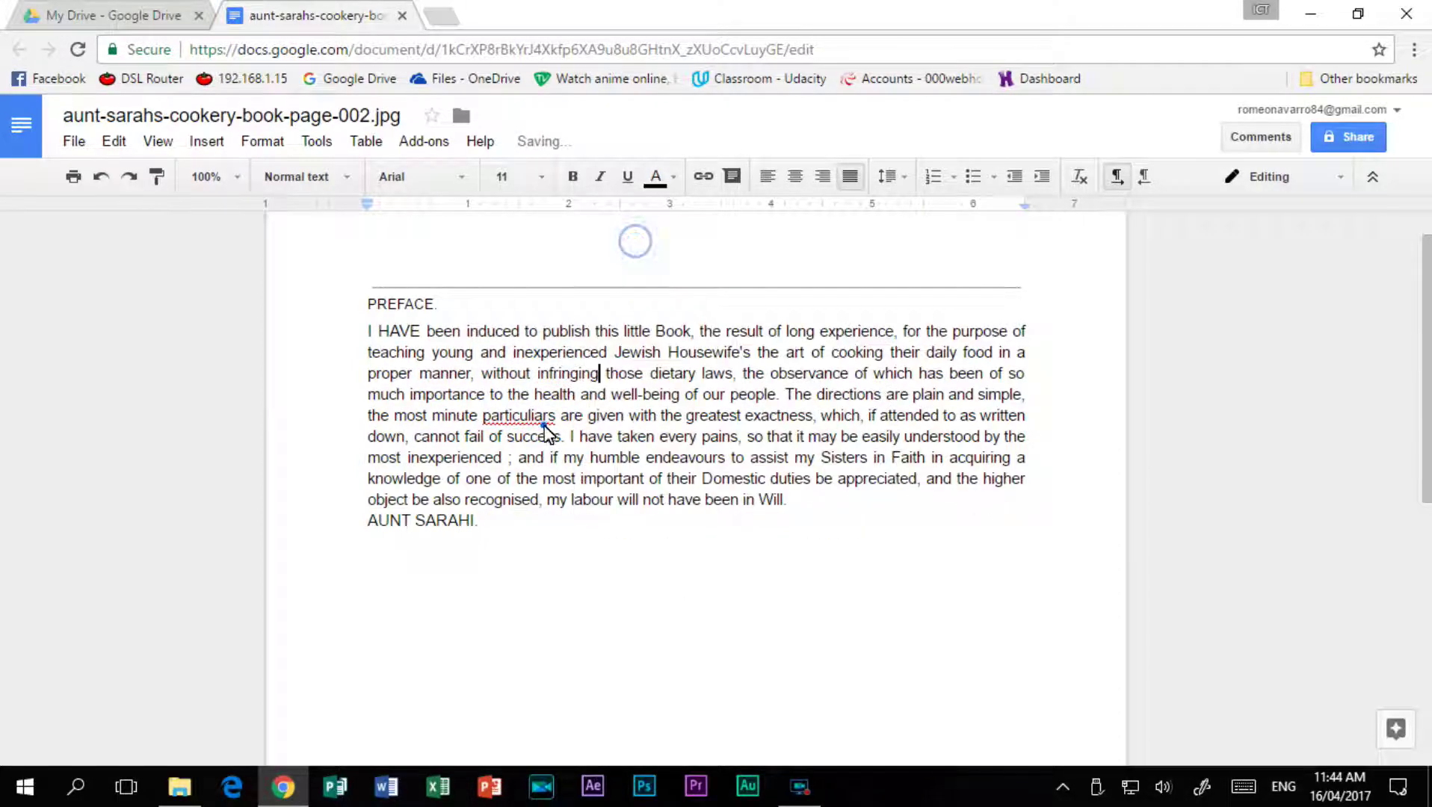
pyautogui.rightClick(543, 422)
pyautogui.click(613, 243)
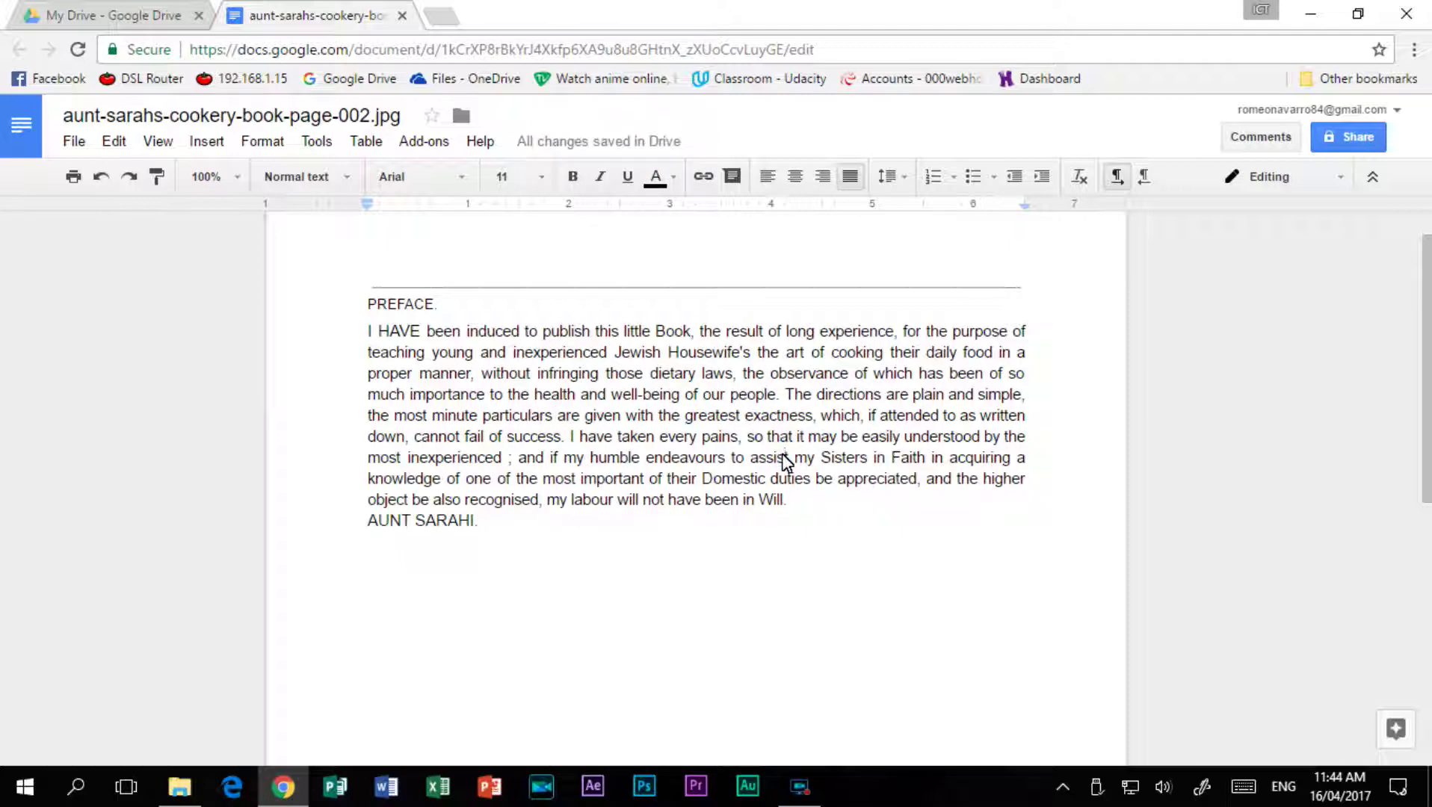
pyautogui.click(402, 15)
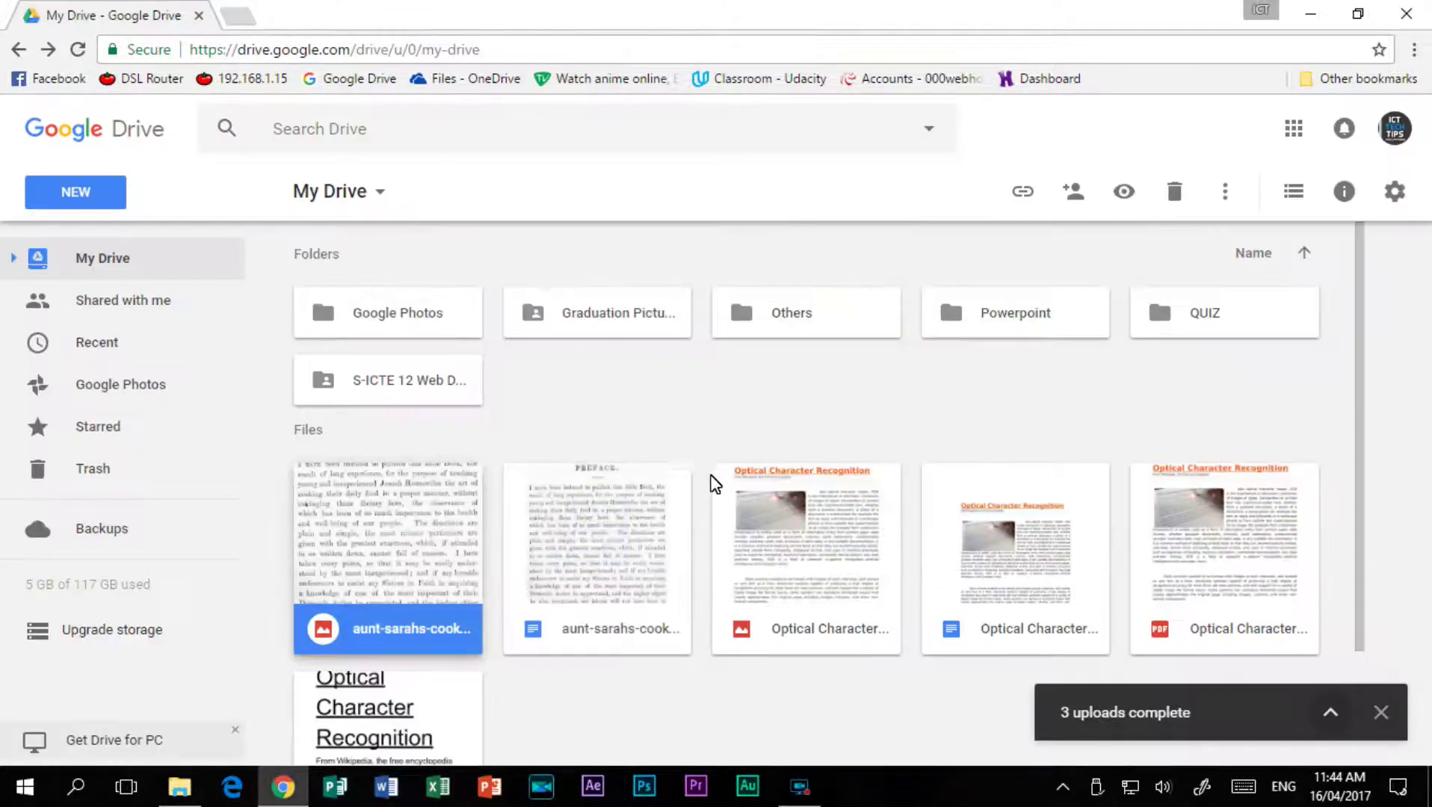
pyautogui.scroll(-2, 732, 472)
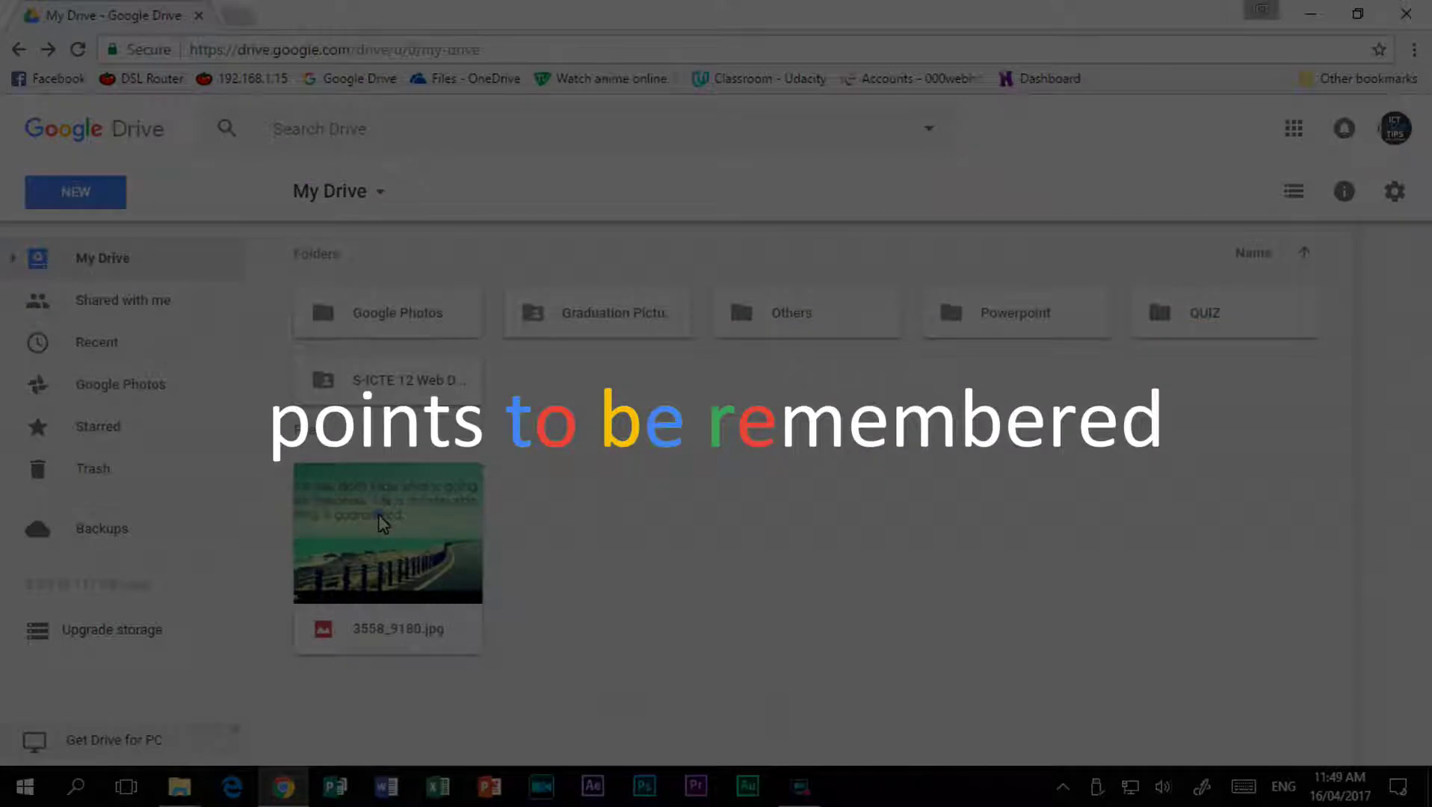
# Preview 3558_9180.jpg, close the preview, and open the image with Google Docs
pyautogui.doubleClick(380, 523)
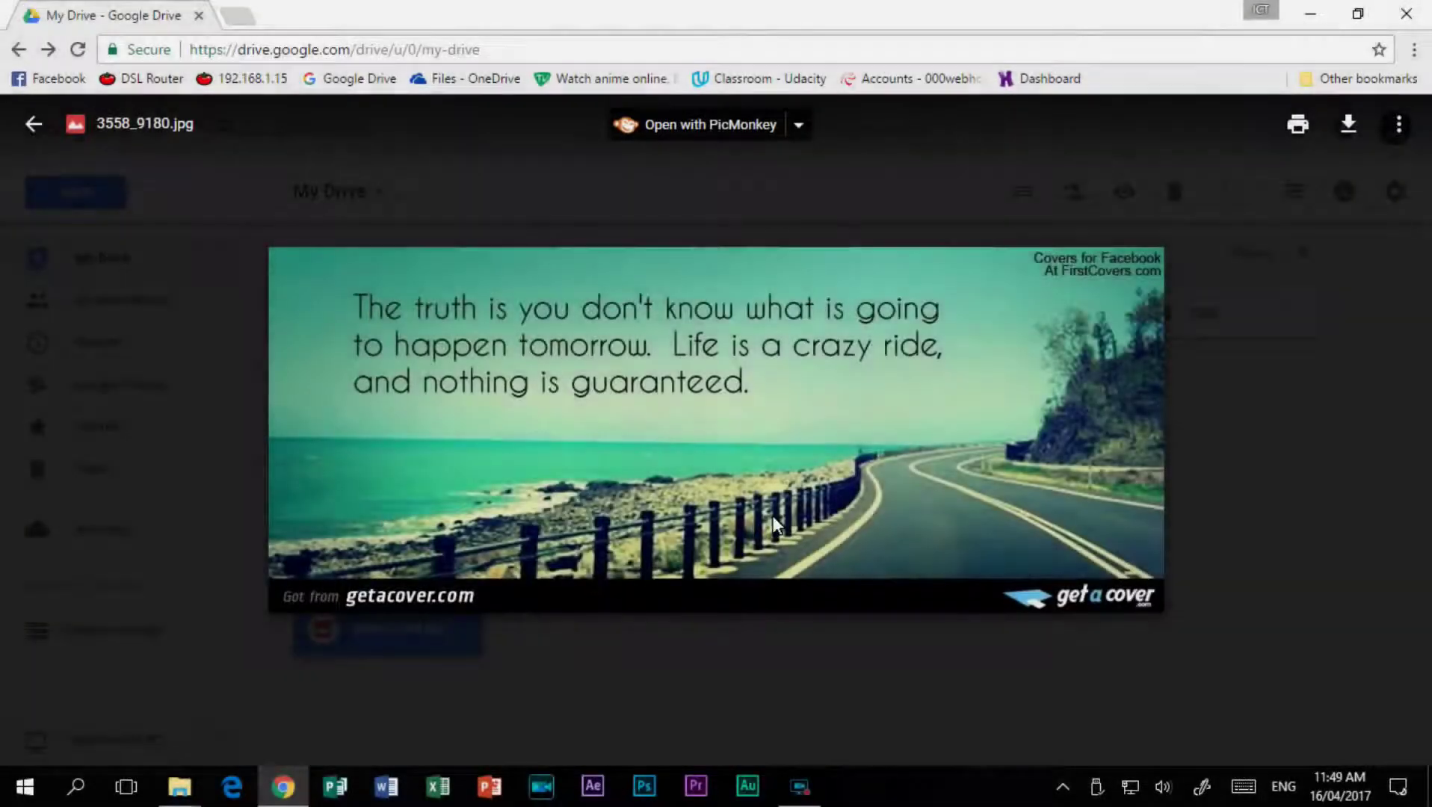
pyautogui.click(1198, 536)
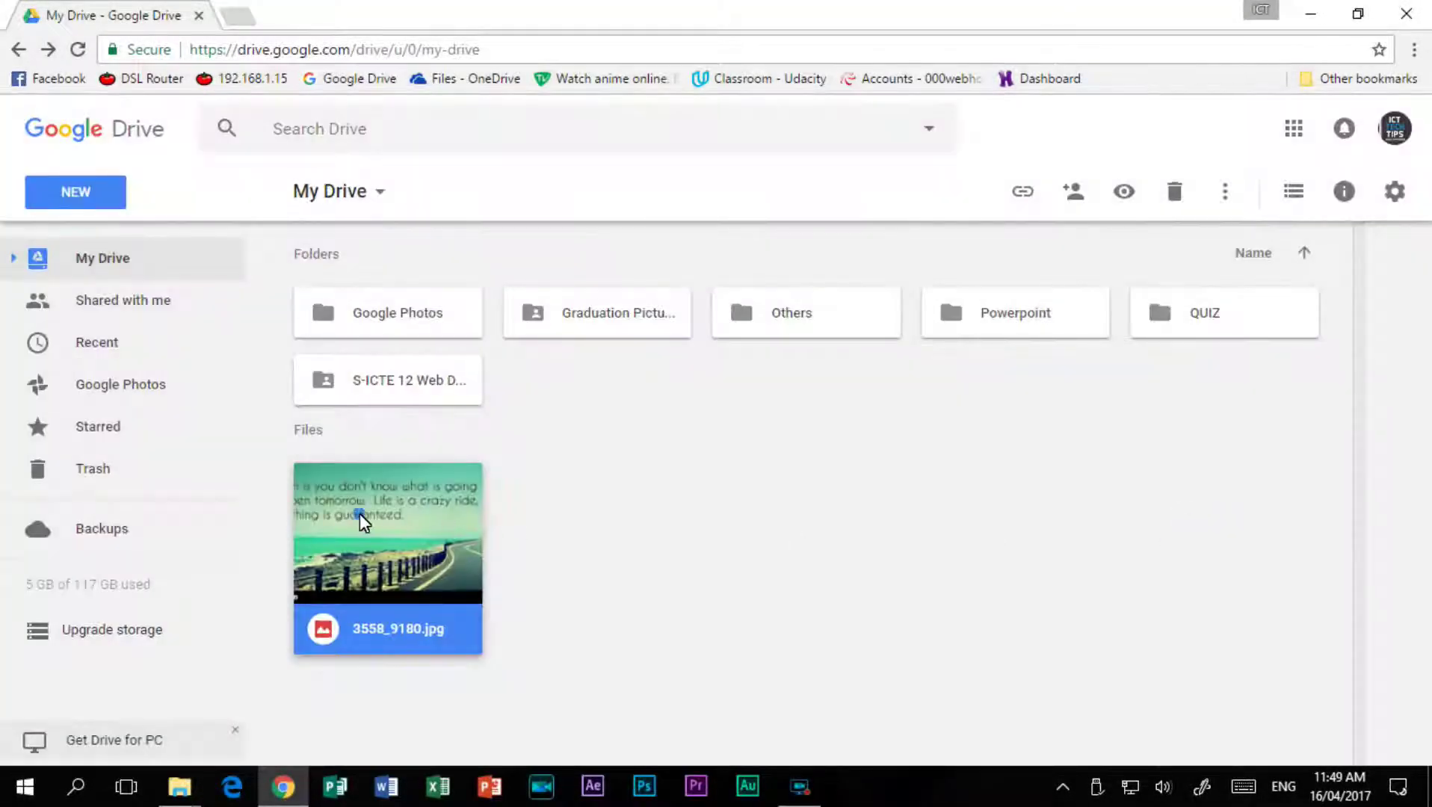
pyautogui.rightClick(359, 514)
pyautogui.moveTo(459, 339)
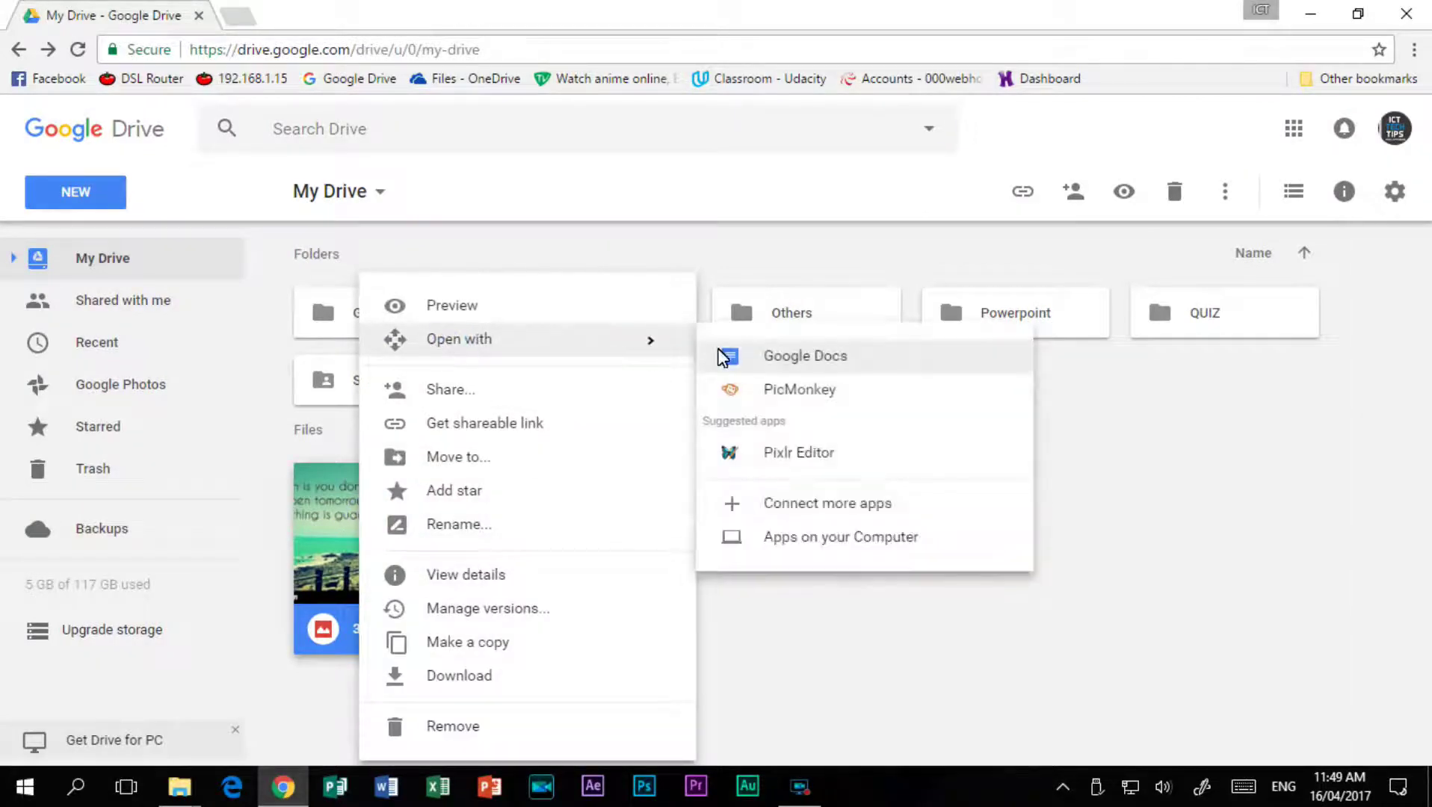
pyautogui.click(770, 359)
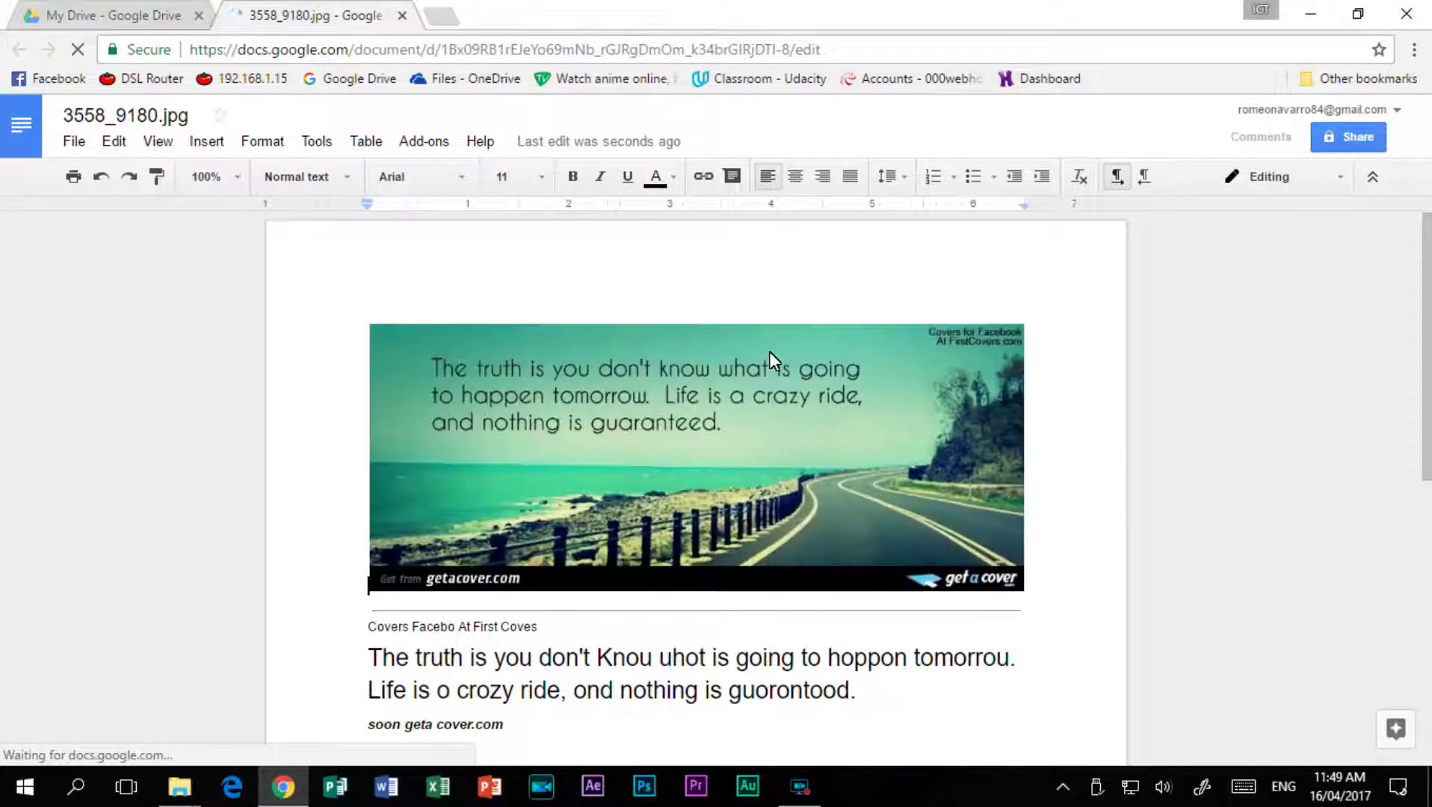
pyautogui.scroll(-1, 771, 353)
# Correct 'Knou', 'uhot', 'hoppon' and 'tomorrou' in the quote, accepting 'happen' and 'tomorrow'
pyautogui.click(660, 551)
pyautogui.press('BackSpace')
pyautogui.write('w')
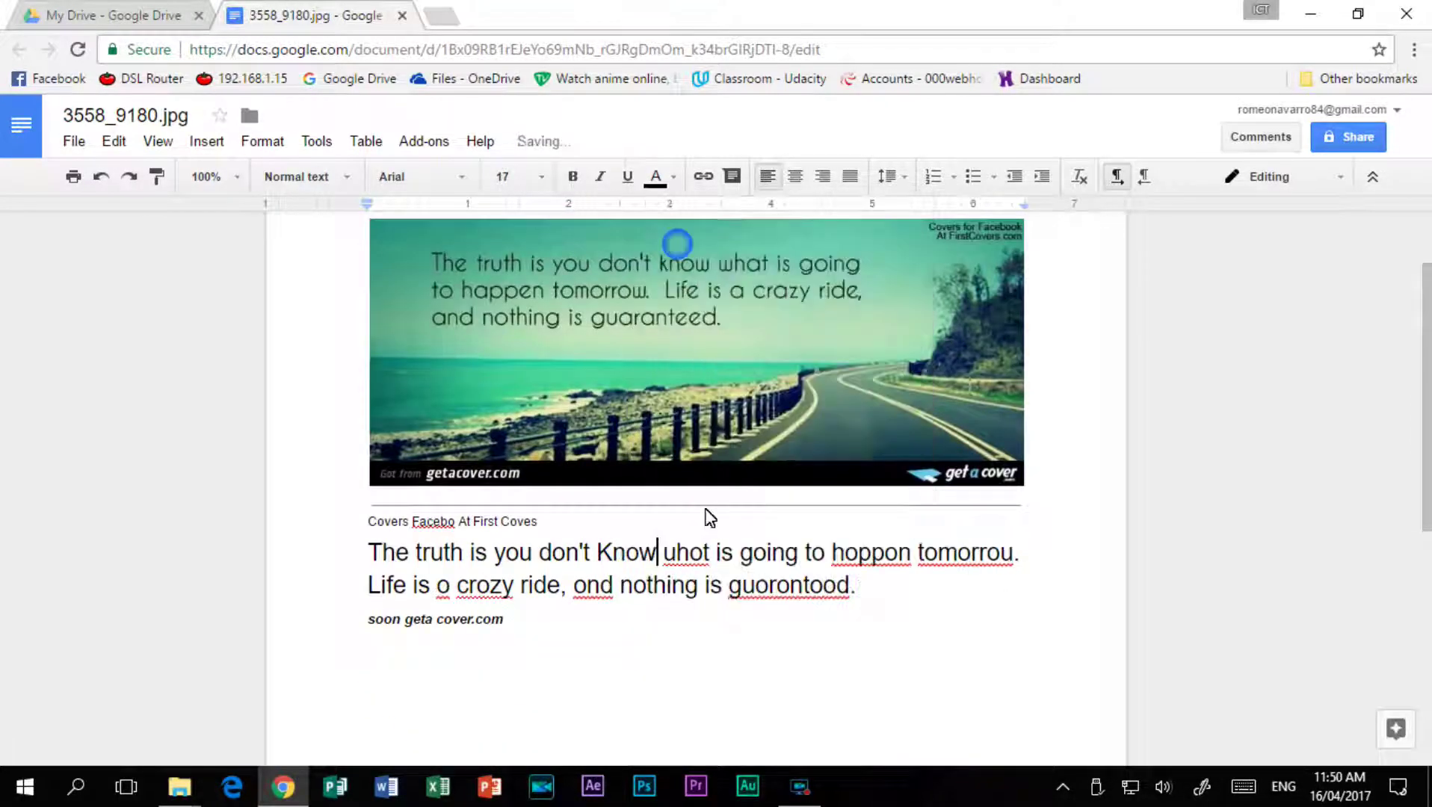
pyautogui.rightClick(685, 551)
pyautogui.click(758, 232)
pyautogui.rightClick(871, 552)
pyautogui.click(912, 236)
pyautogui.rightClick(950, 552)
pyautogui.click(1032, 238)
pyautogui.click(559, 618)
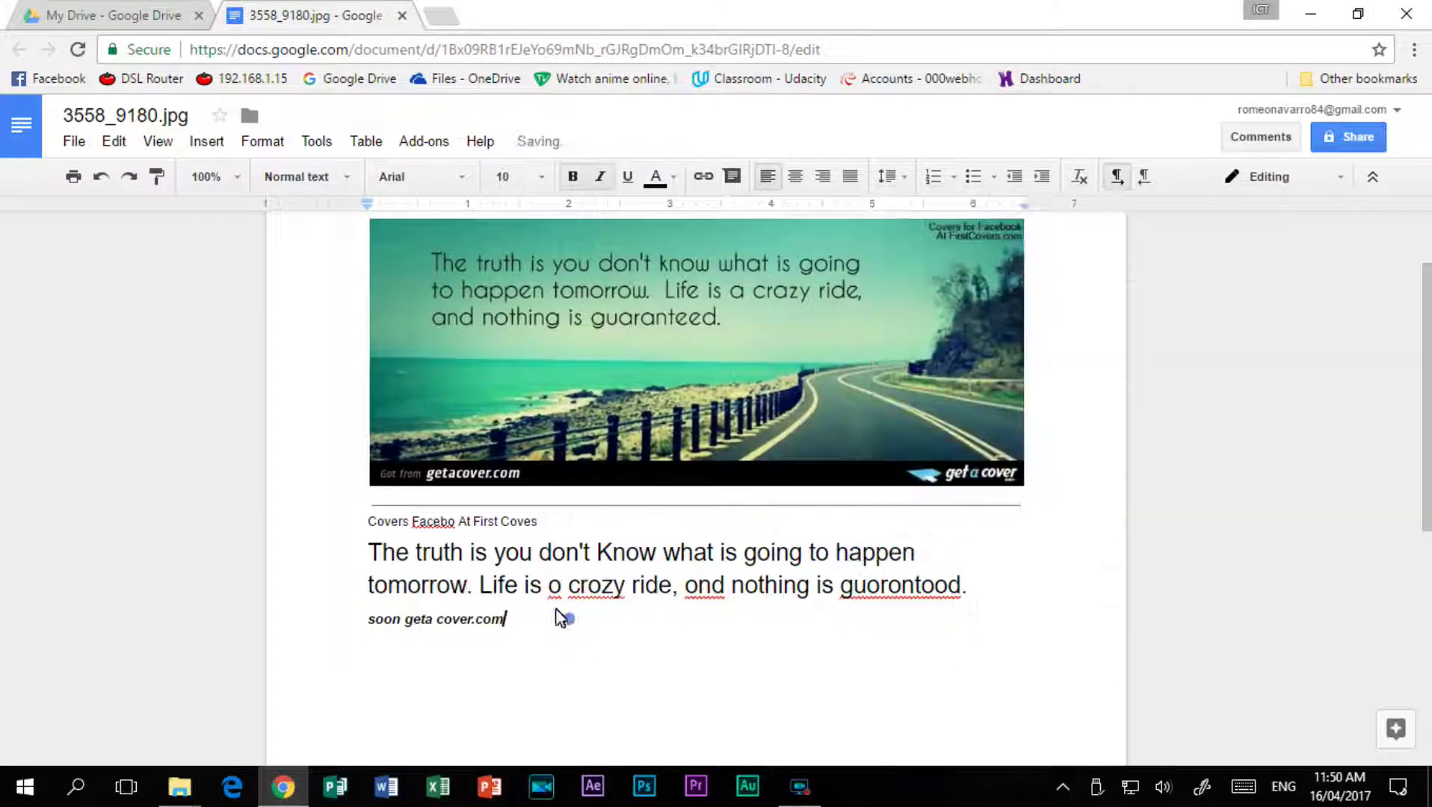
# Delete the stray 'o', fix 'ond', change 'guorontood' to 'guaranteed', and close the document
pyautogui.click(562, 604)
pyautogui.write('a')
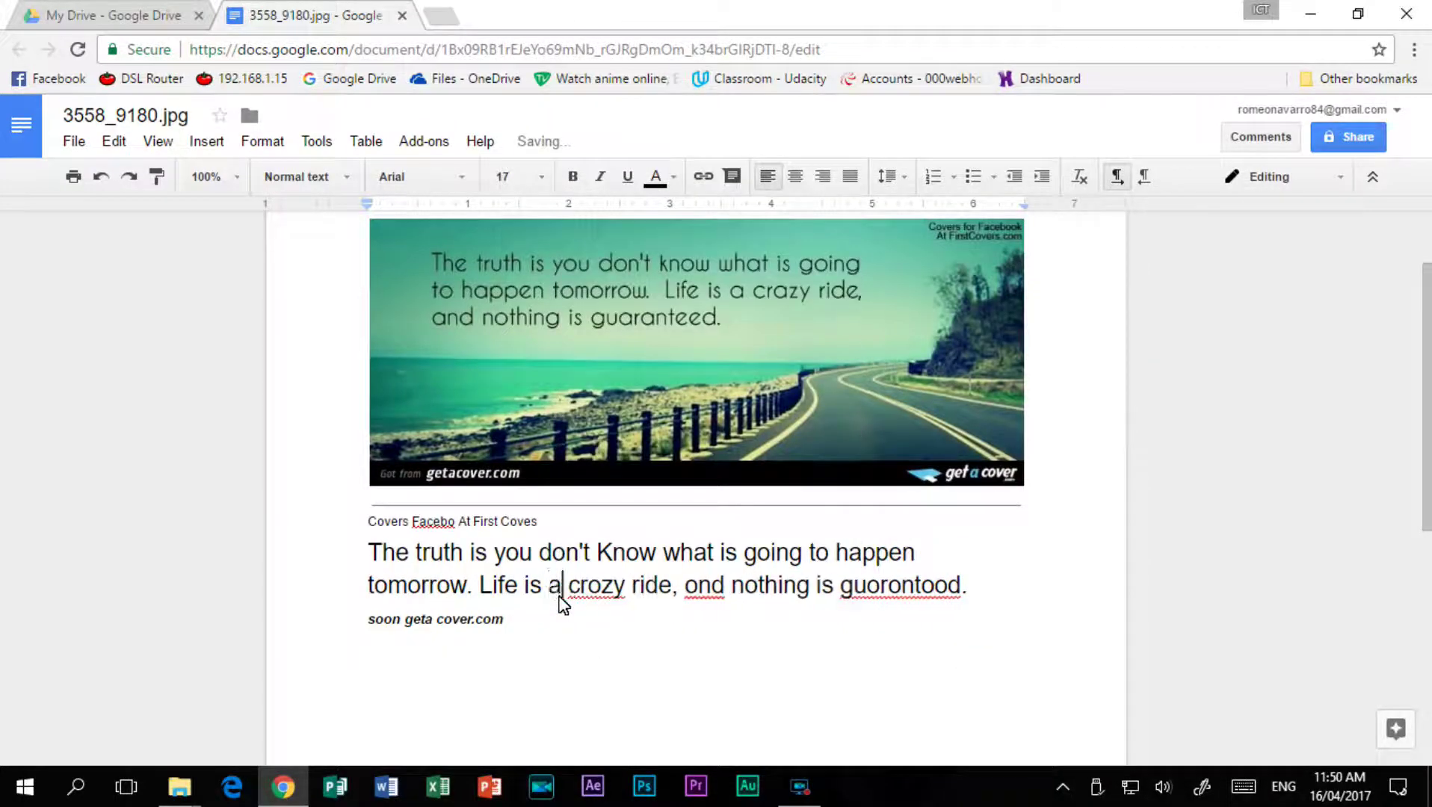
pyautogui.click(600, 593)
pyautogui.press('BackSpace')
pyautogui.write('a')
pyautogui.click(698, 593)
pyautogui.rightClick(903, 586)
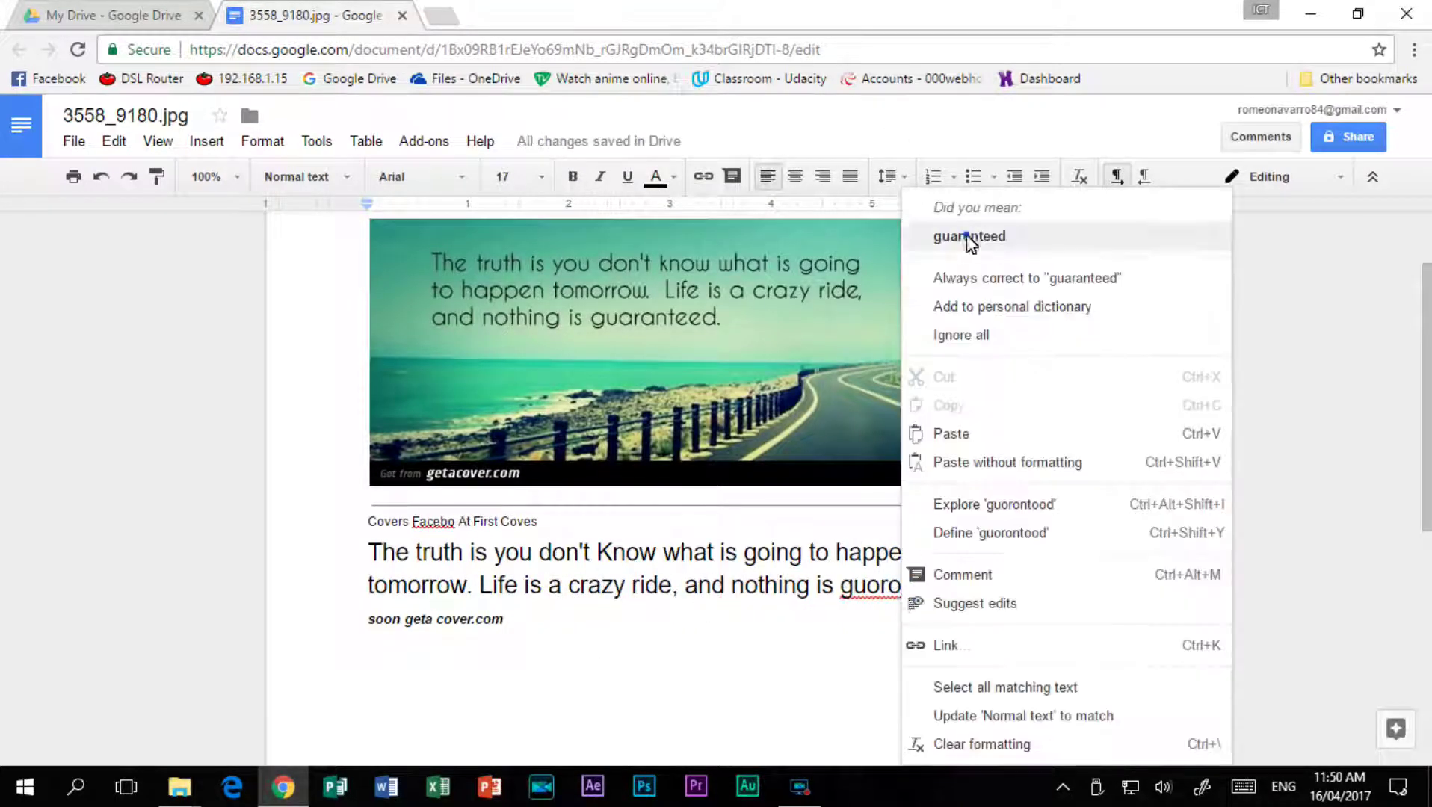
pyautogui.click(969, 240)
pyautogui.click(1029, 638)
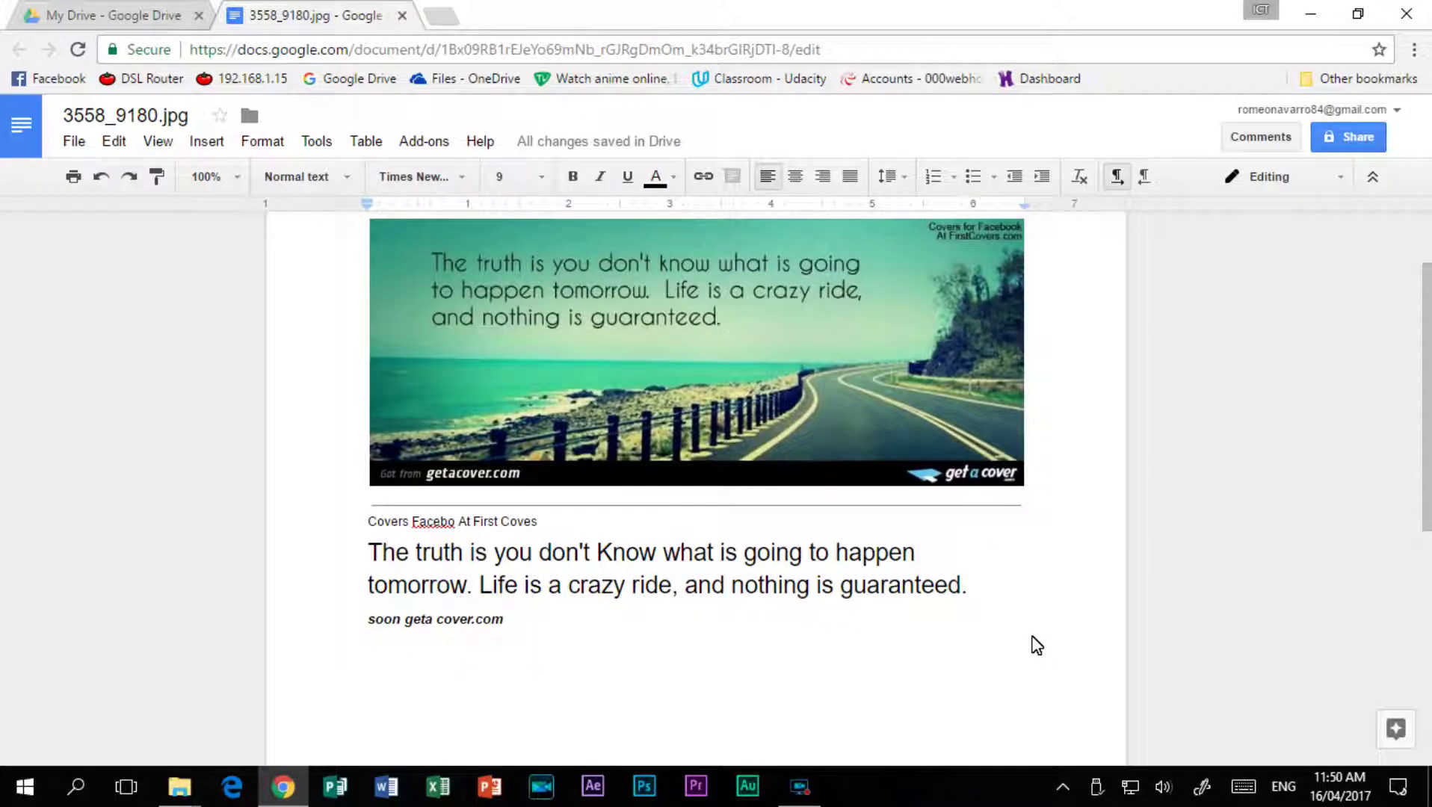
pyautogui.click(403, 16)
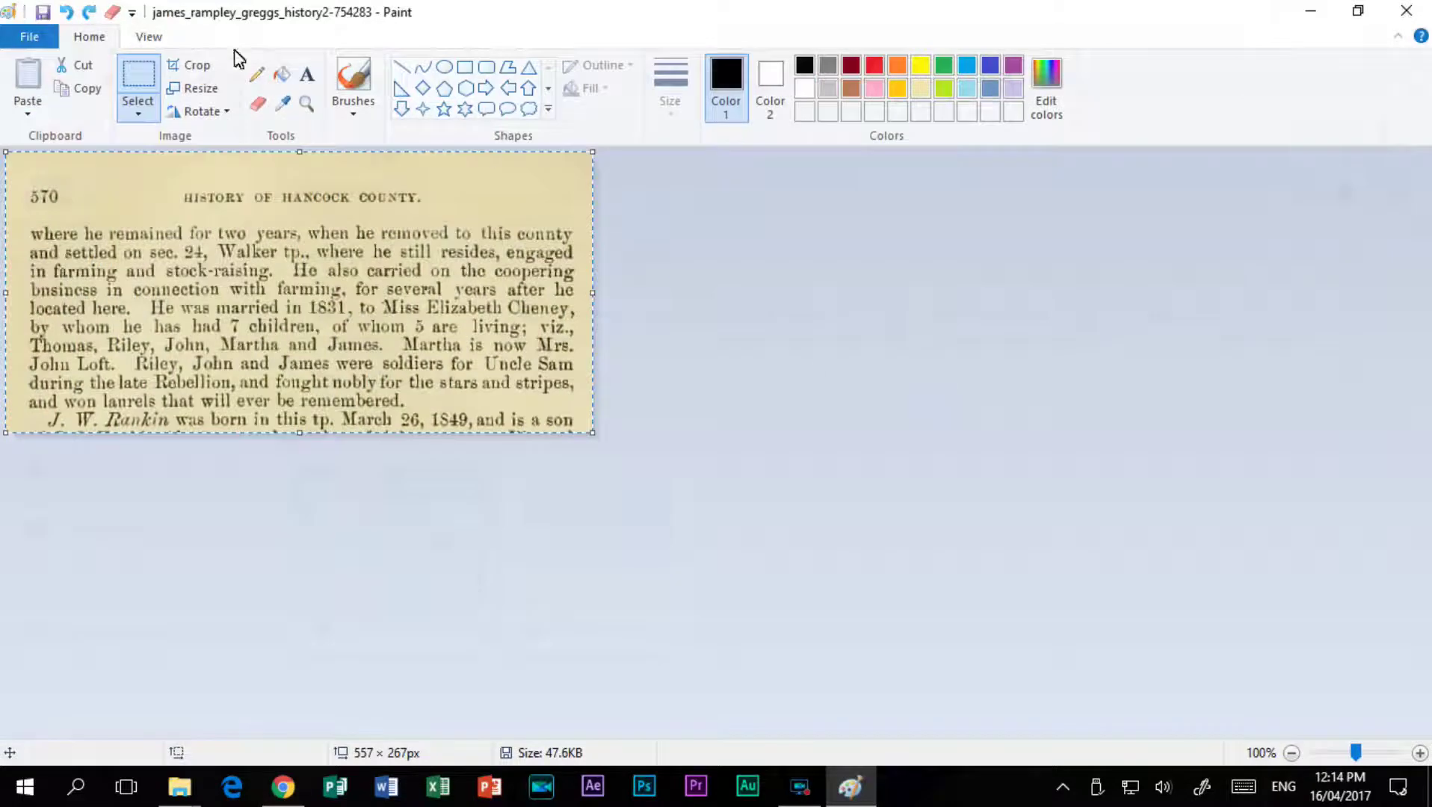
# Crop the history page image, pulling the bottom edge up to remove the partial last line
pyautogui.click(180, 66)
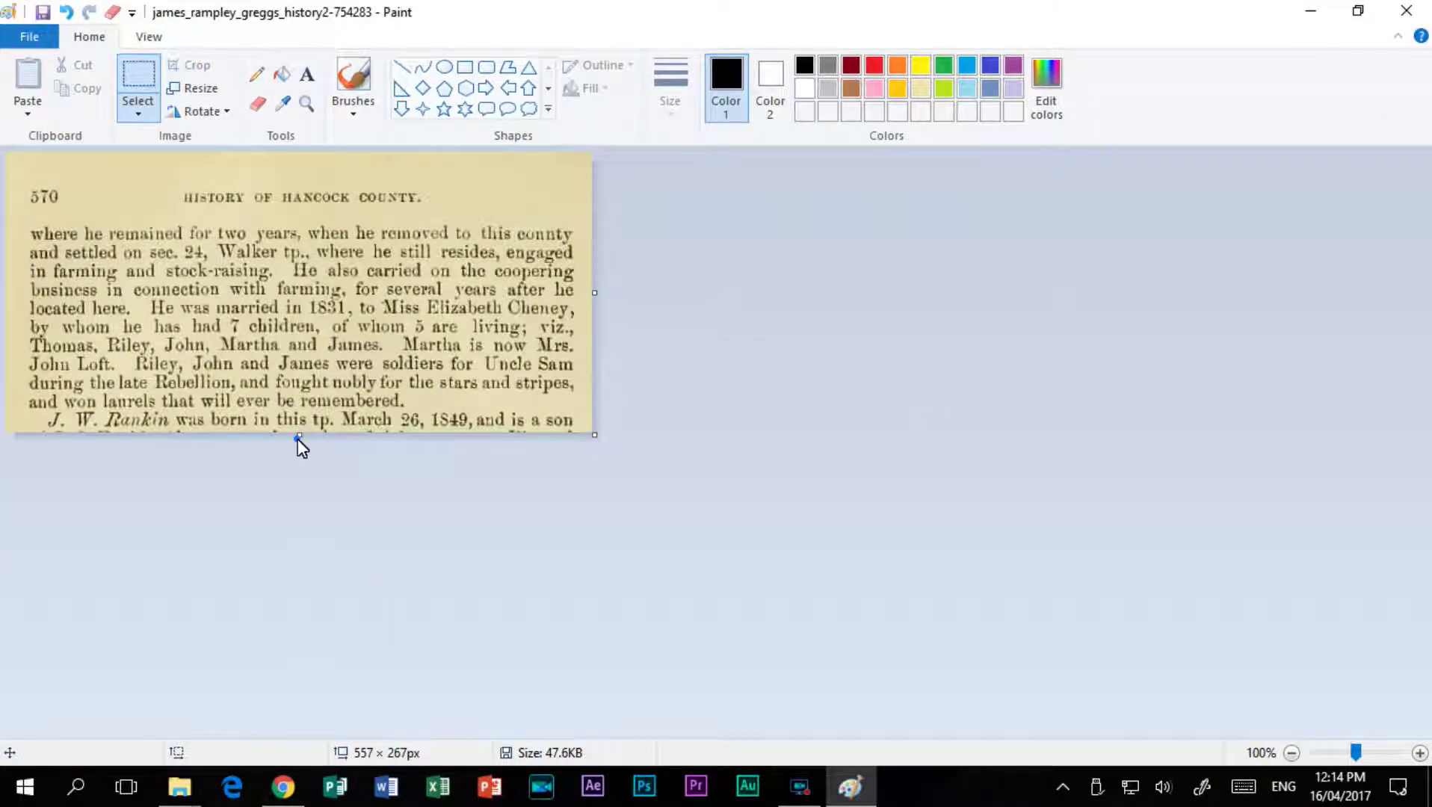
pyautogui.moveTo(298, 435); pyautogui.dragTo(304, 413)
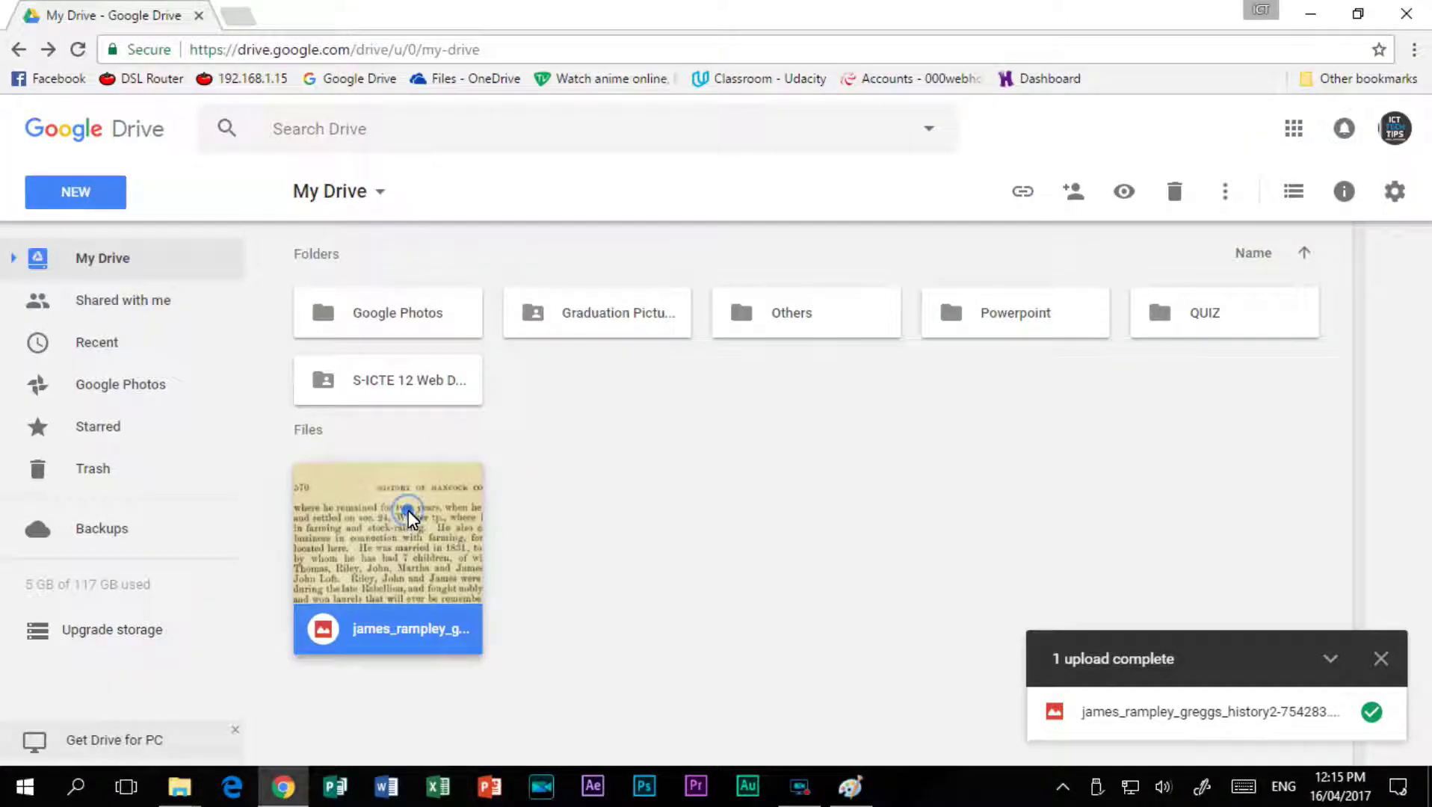
pyautogui.rightClick(408, 509)
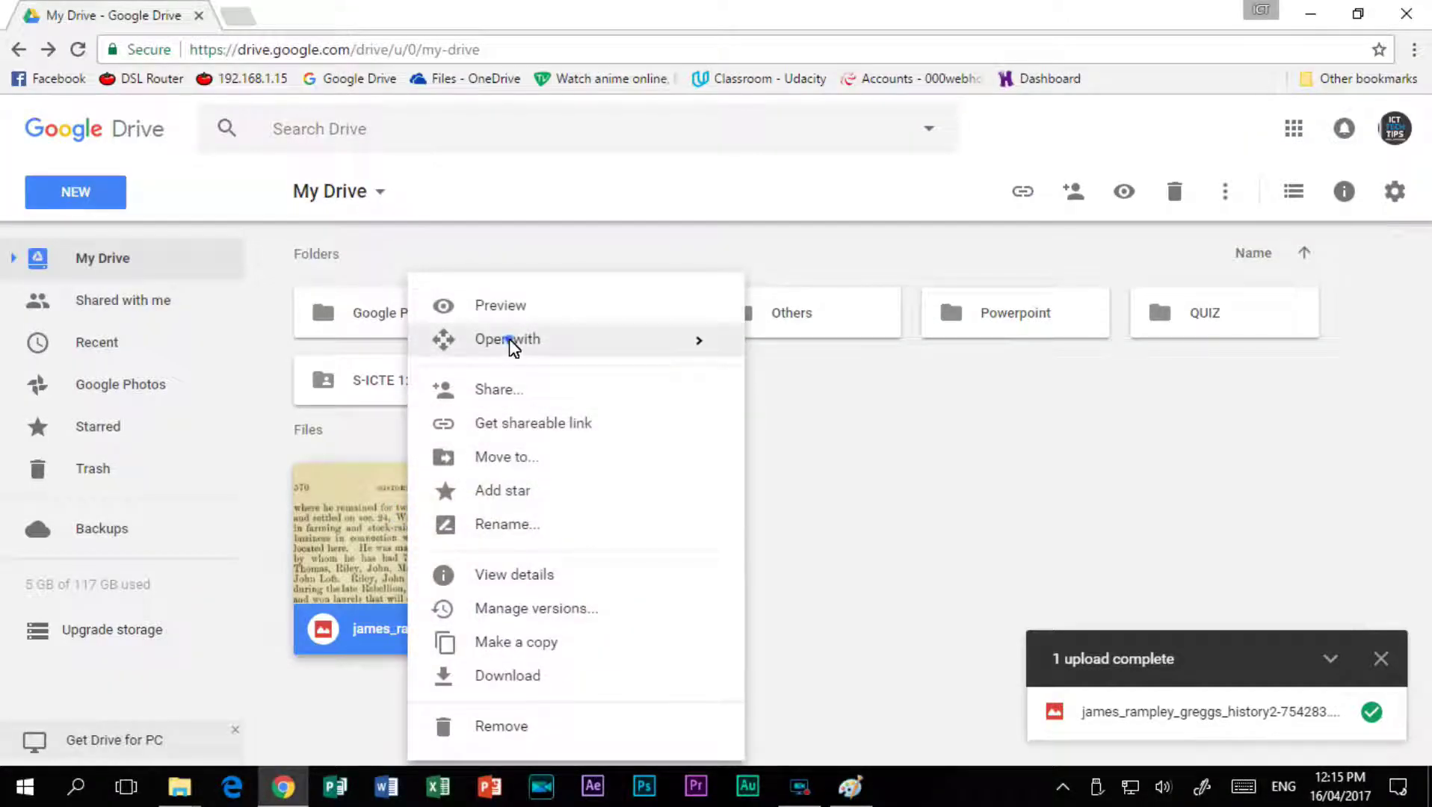
pyautogui.moveTo(506, 339)
pyautogui.click(853, 356)
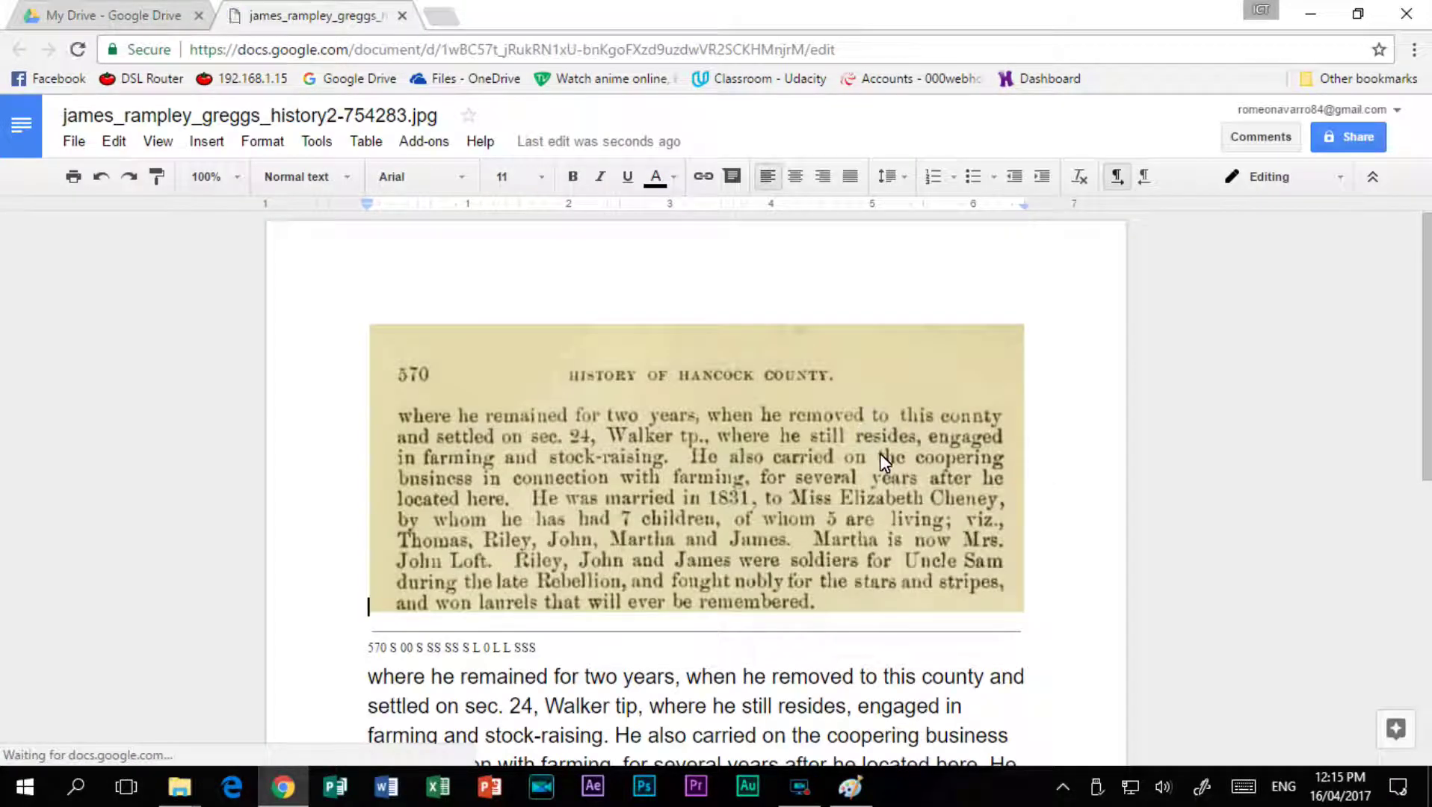
pyautogui.scroll(-2, 885, 464)
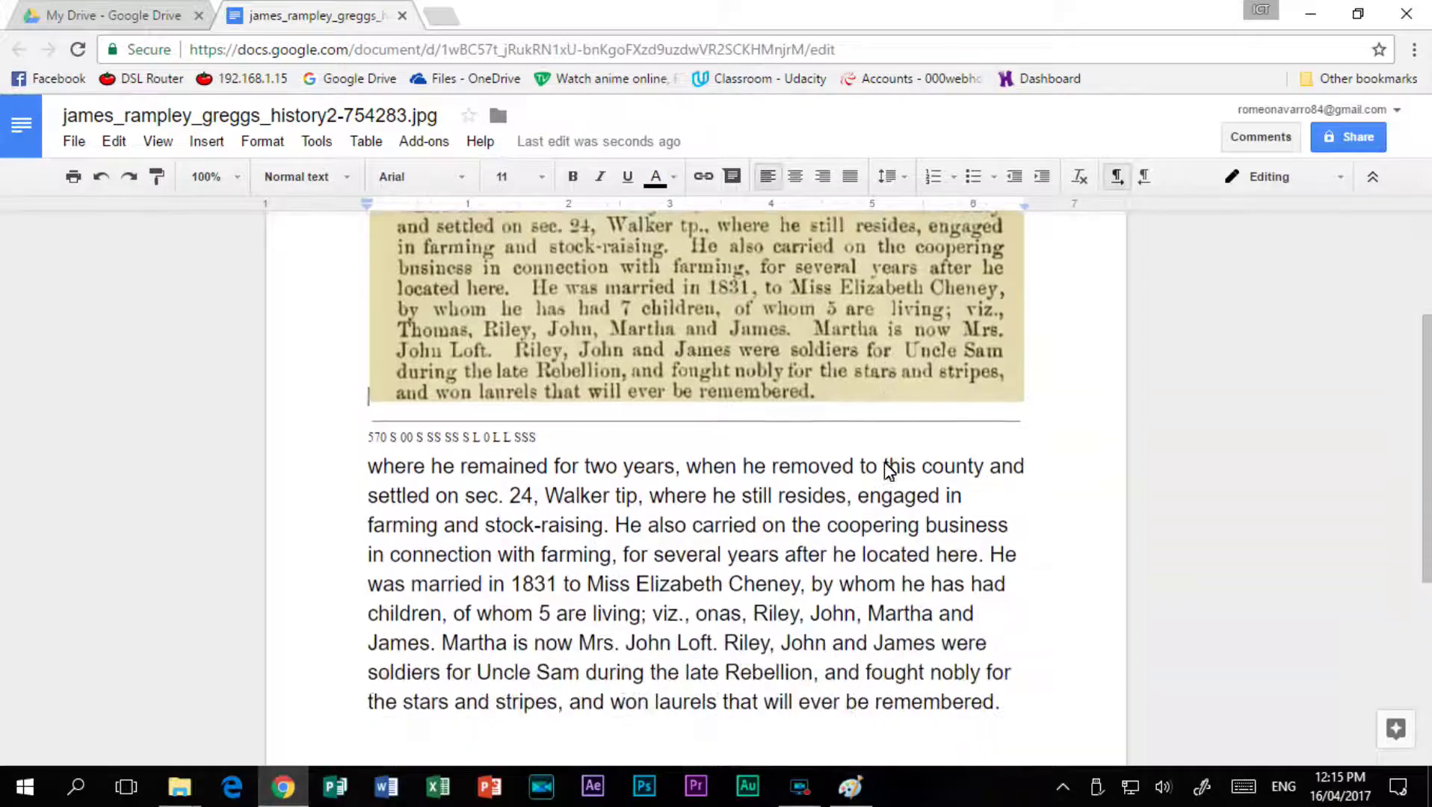
pyautogui.scroll(-2, 884, 468)
pyautogui.scroll(1, 884, 470)
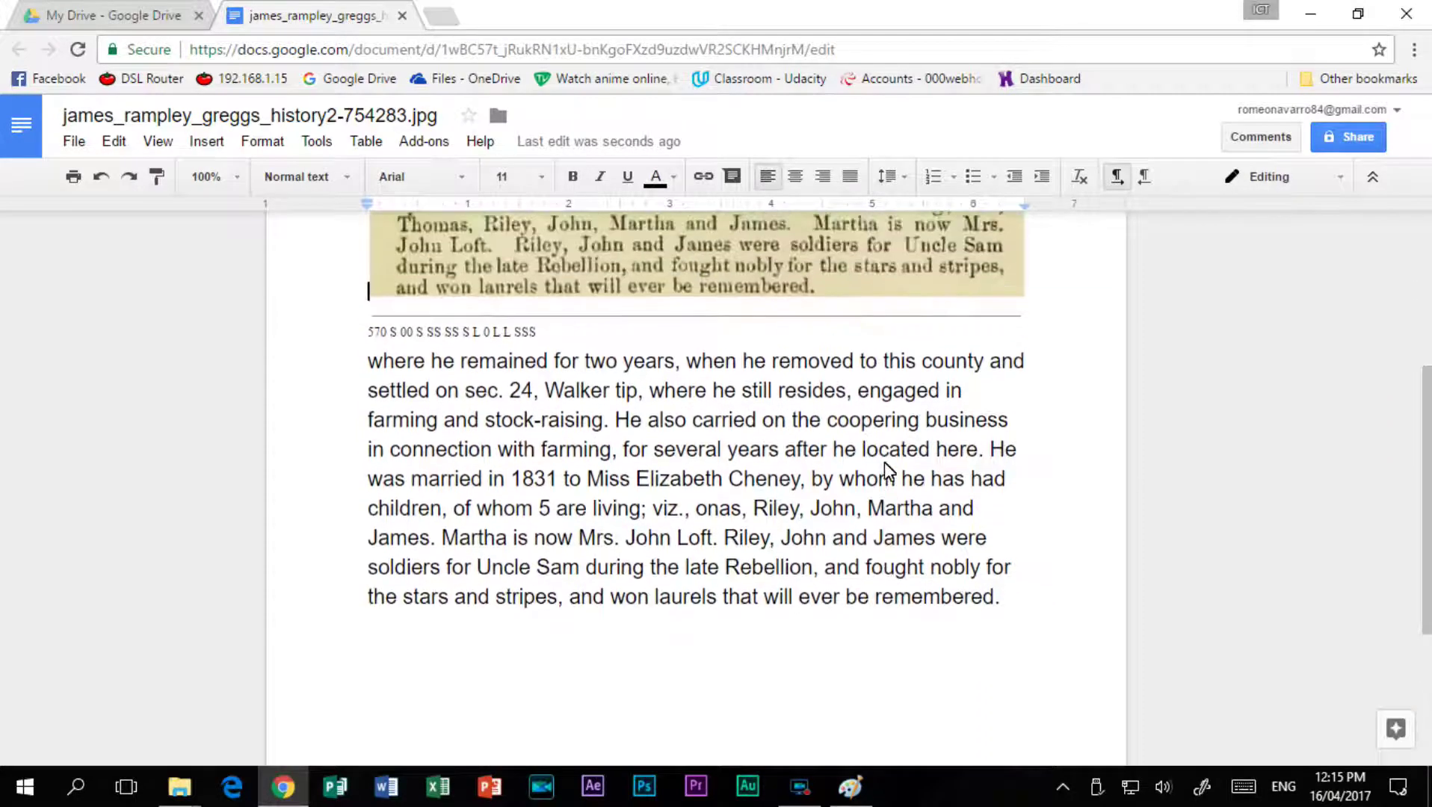
pyautogui.scroll(3, 884, 469)
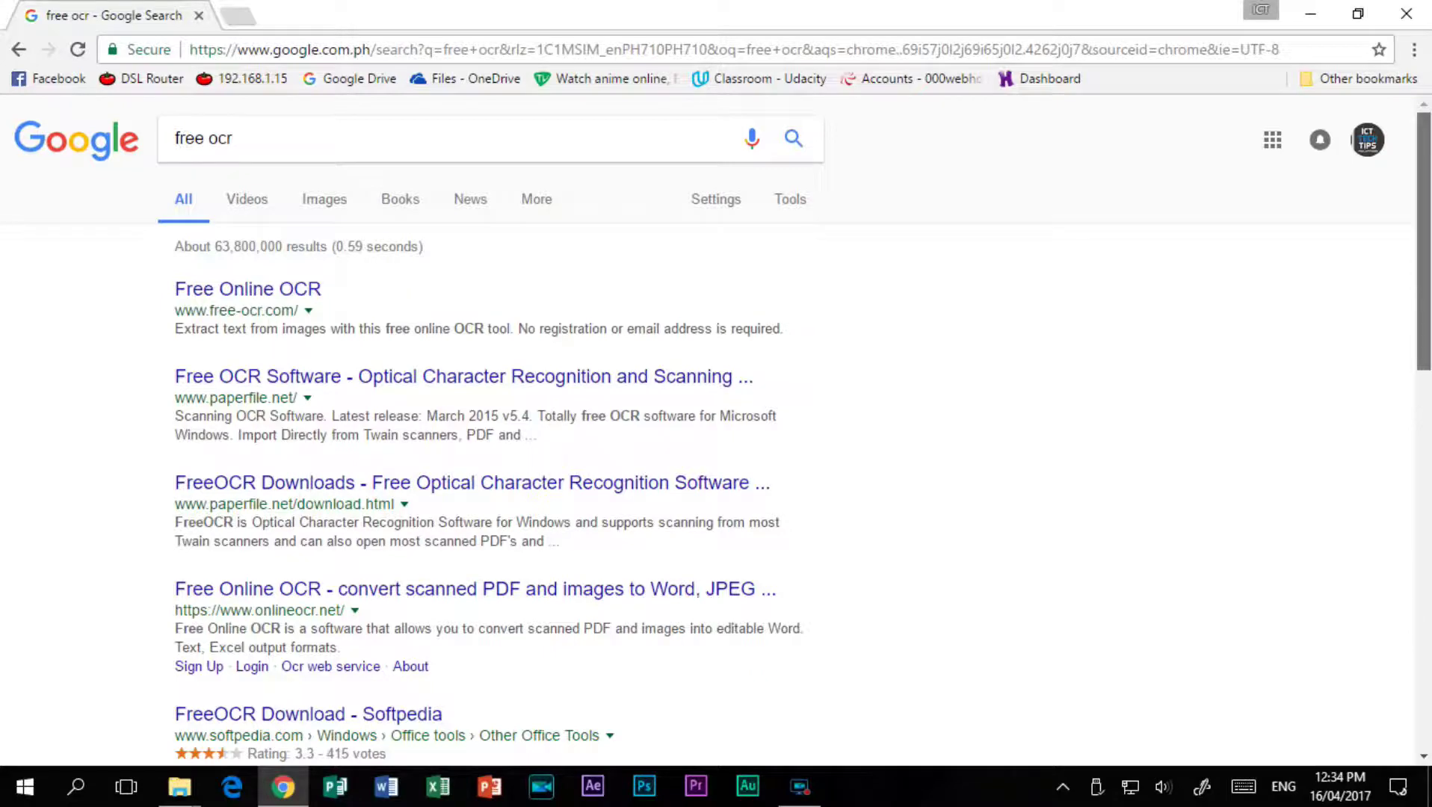
pyautogui.scroll(-2, 1429, 218)
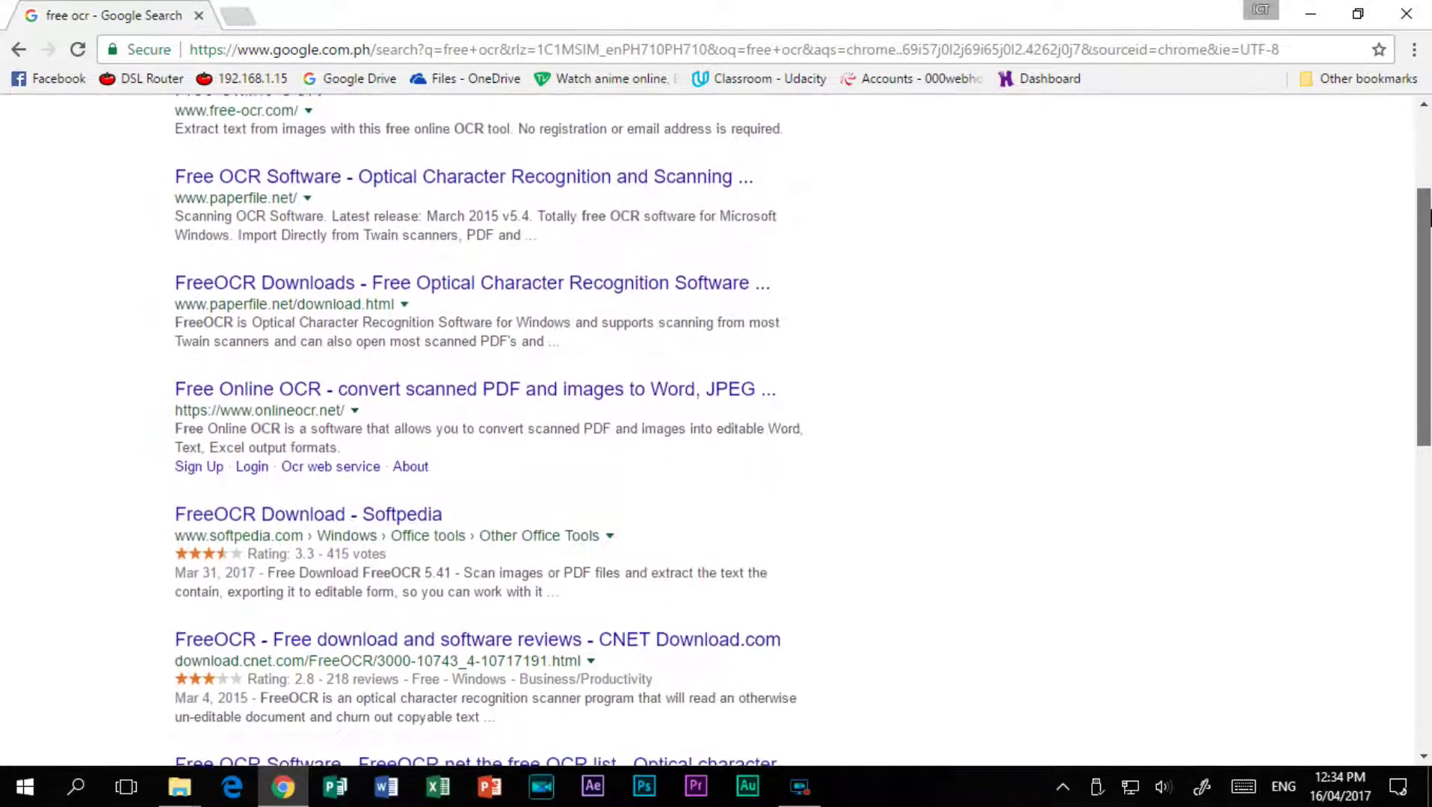
pyautogui.moveTo(1429, 218); pyautogui.dragTo(1410, 489)
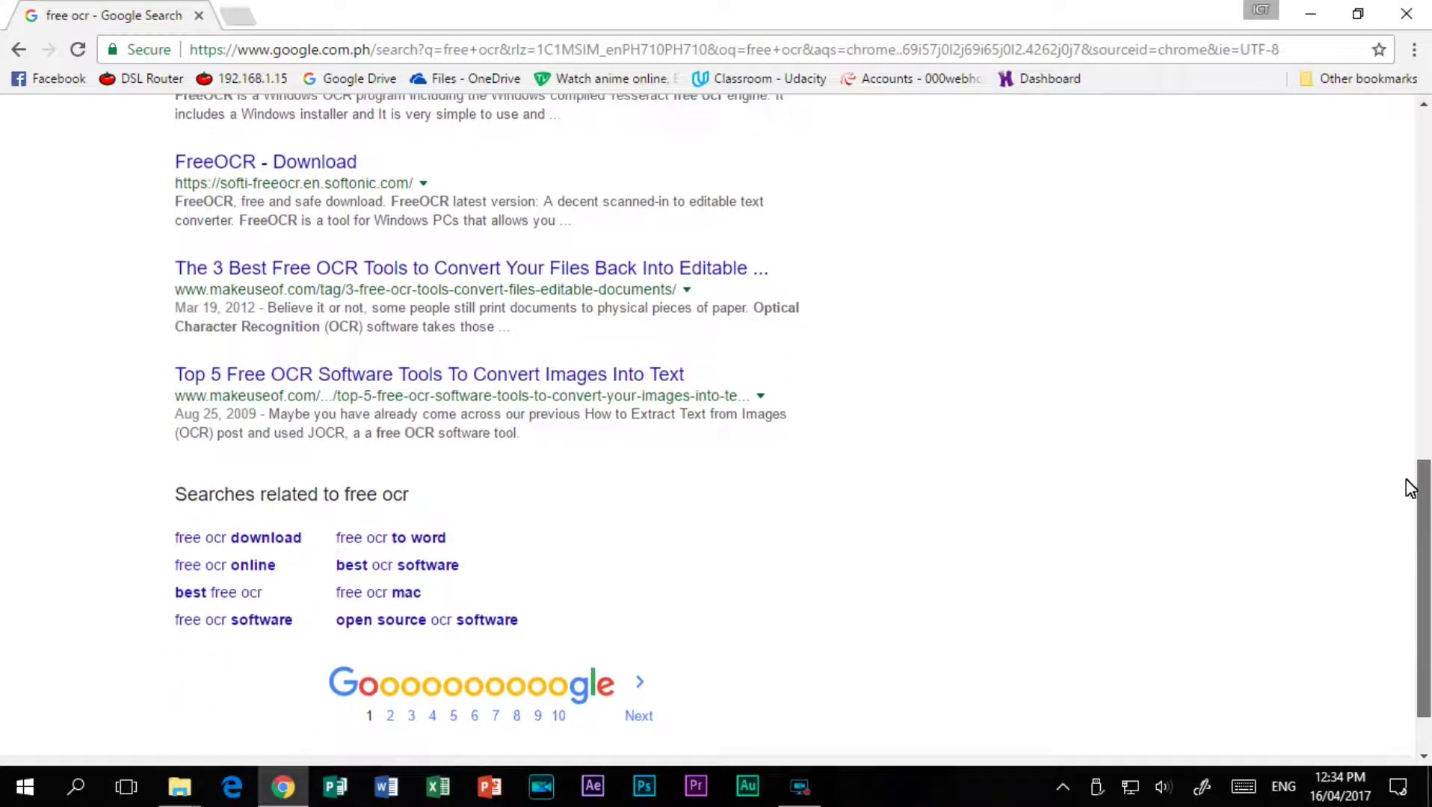